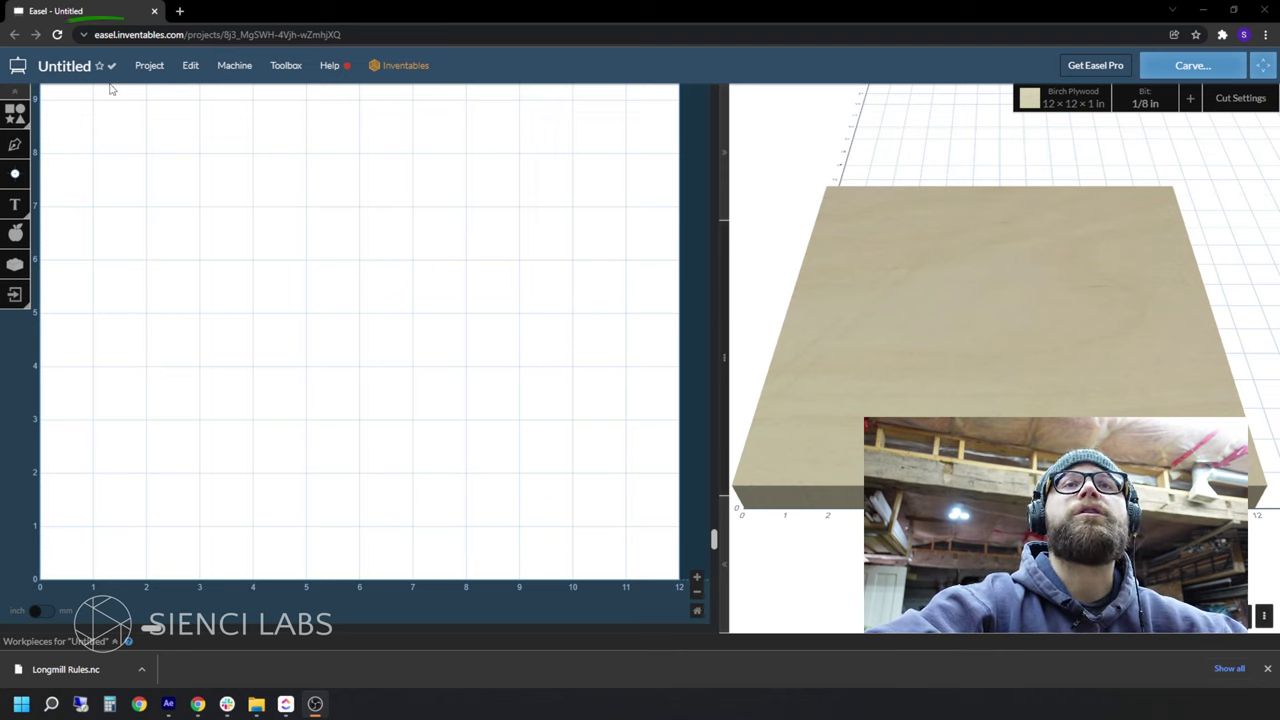
# Step: Rename the untitled project as "Longmill Rules"
pyautogui.click(152, 68)
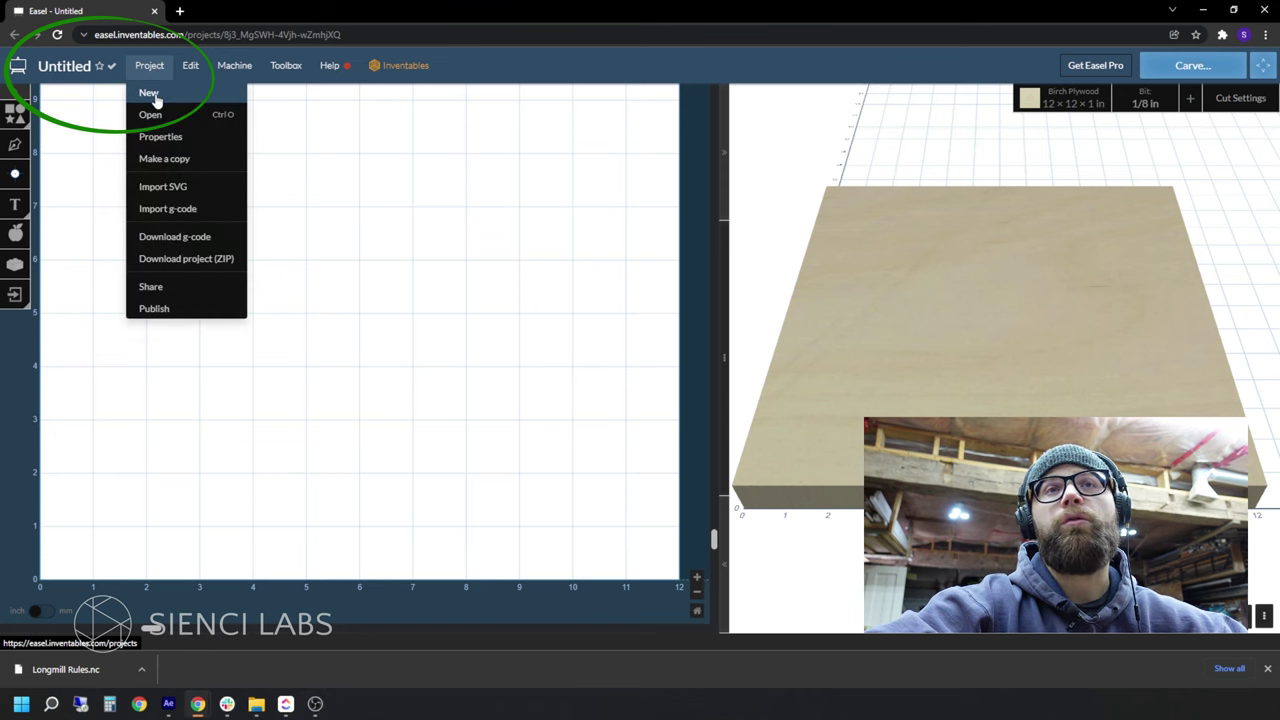
pyautogui.click(72, 70)
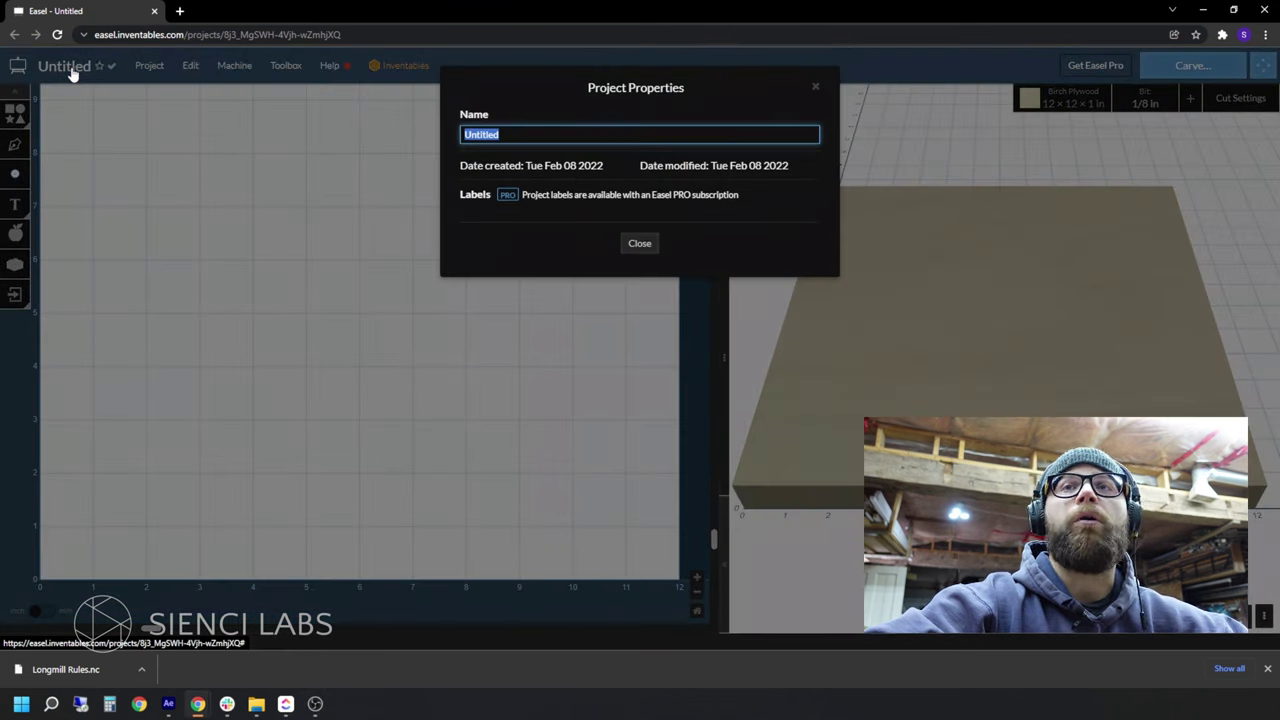
pyautogui.write('L')
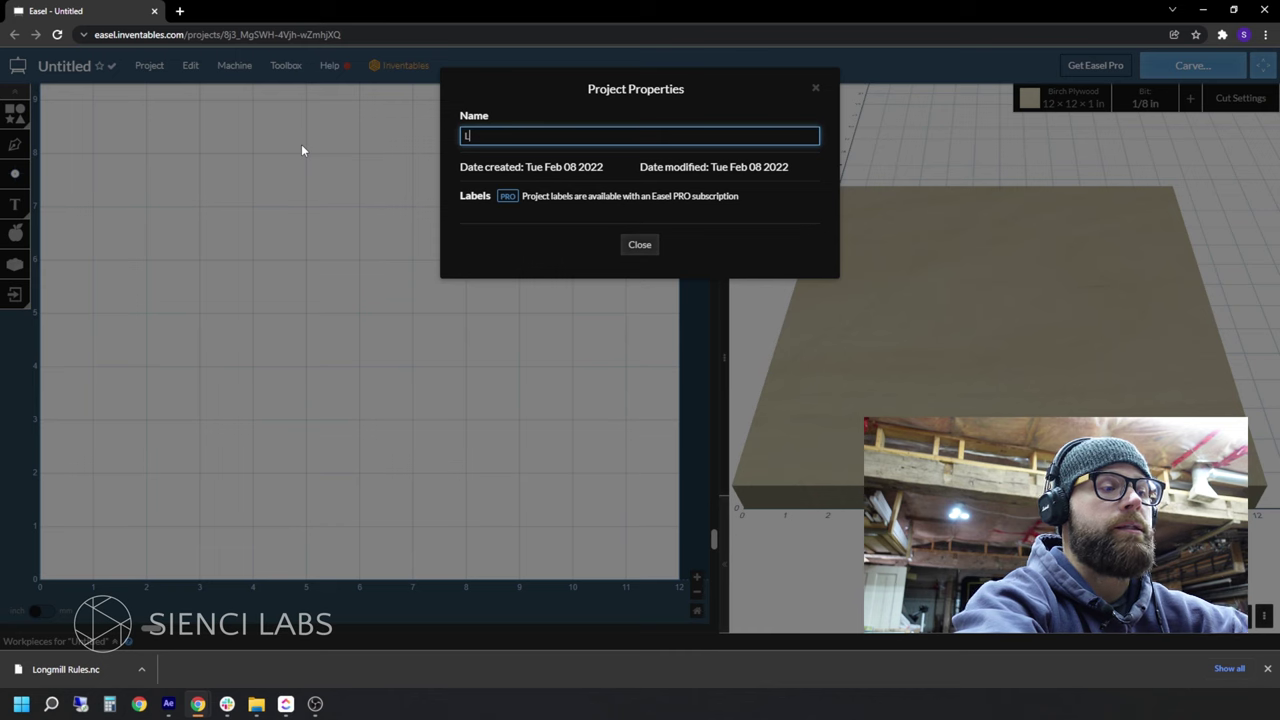
pyautogui.write('ongmill Rules')
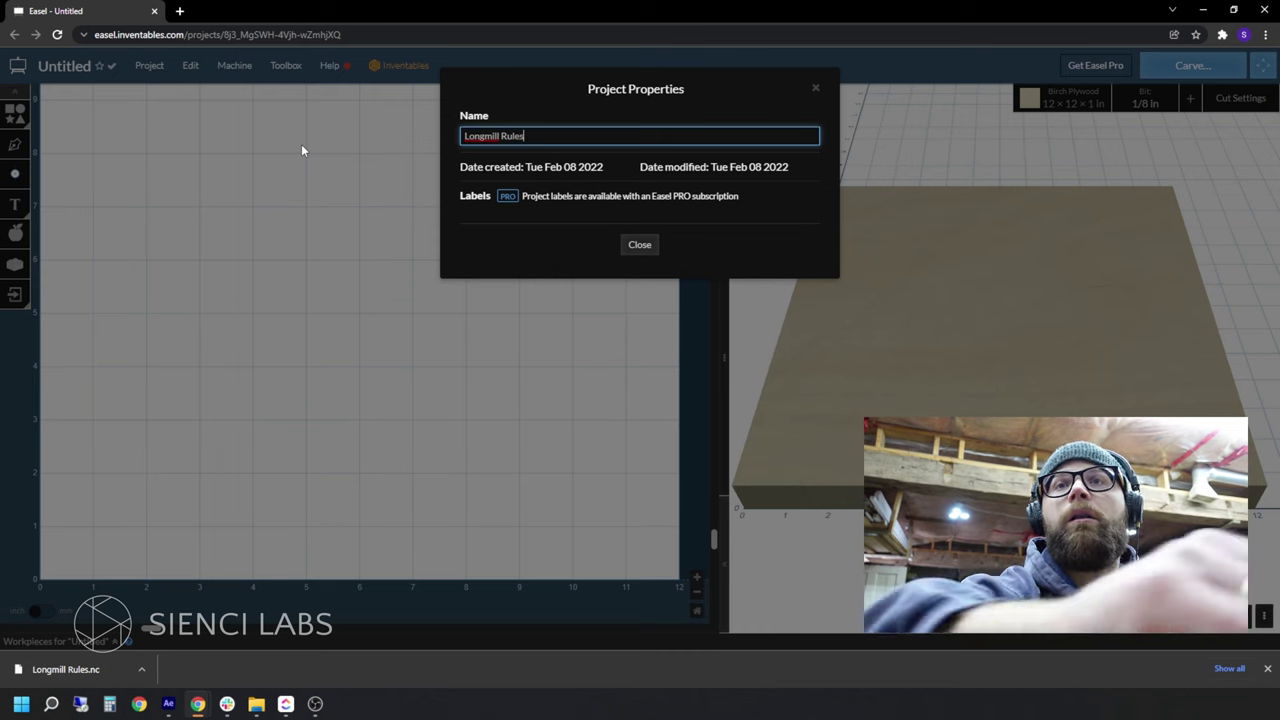
pyautogui.click(636, 247)
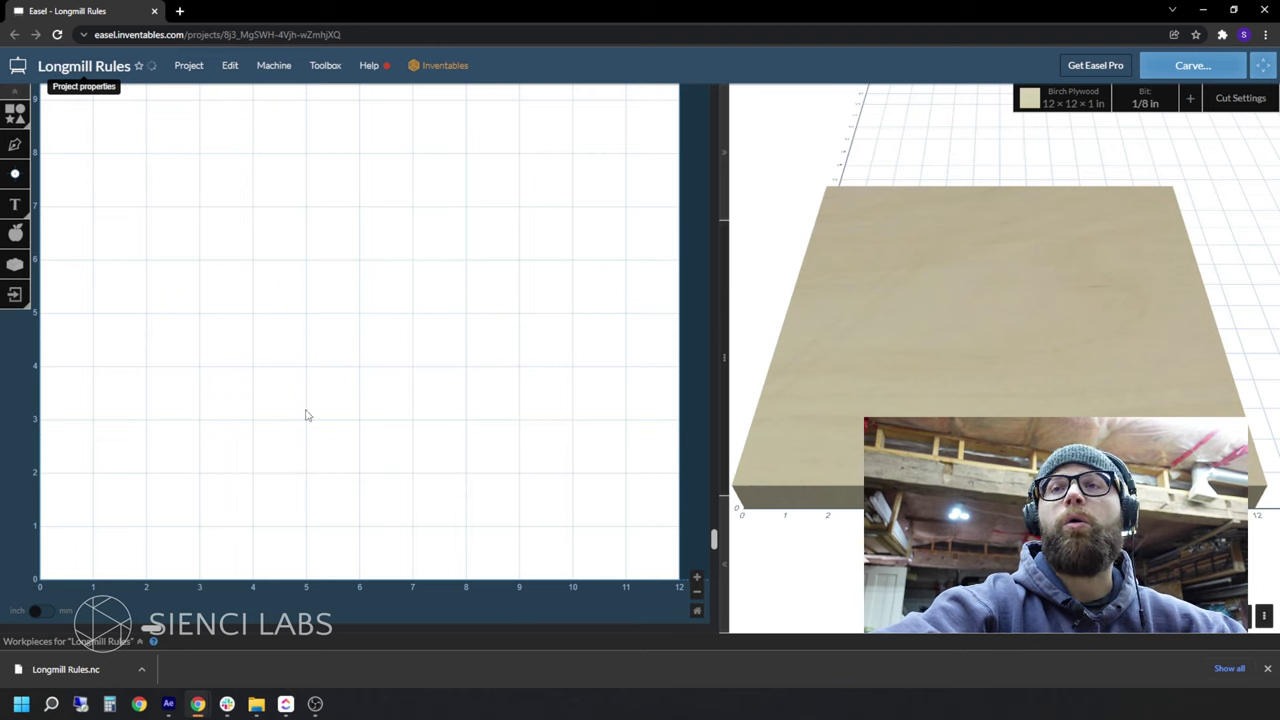
# Step: Set the material dimensions to 10.25 in width, 5.75 in length and 0.625 in thickness
pyautogui.click(1074, 104)
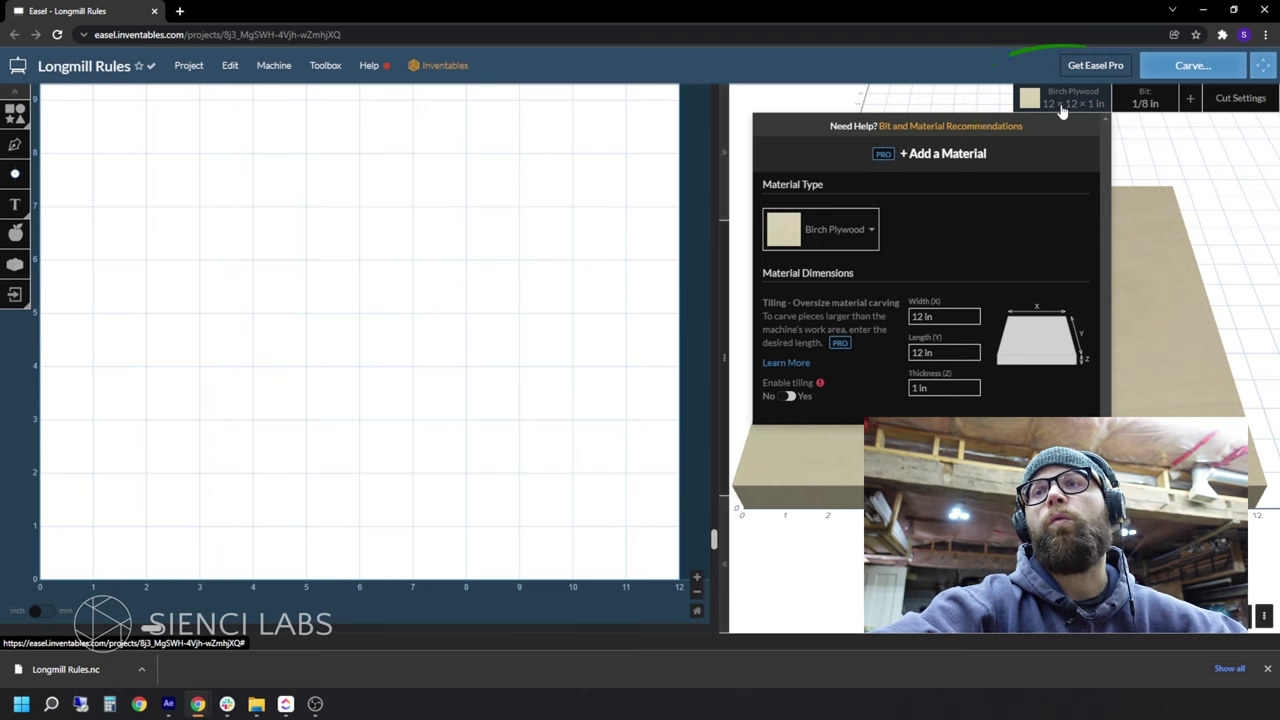
pyautogui.click(944, 316)
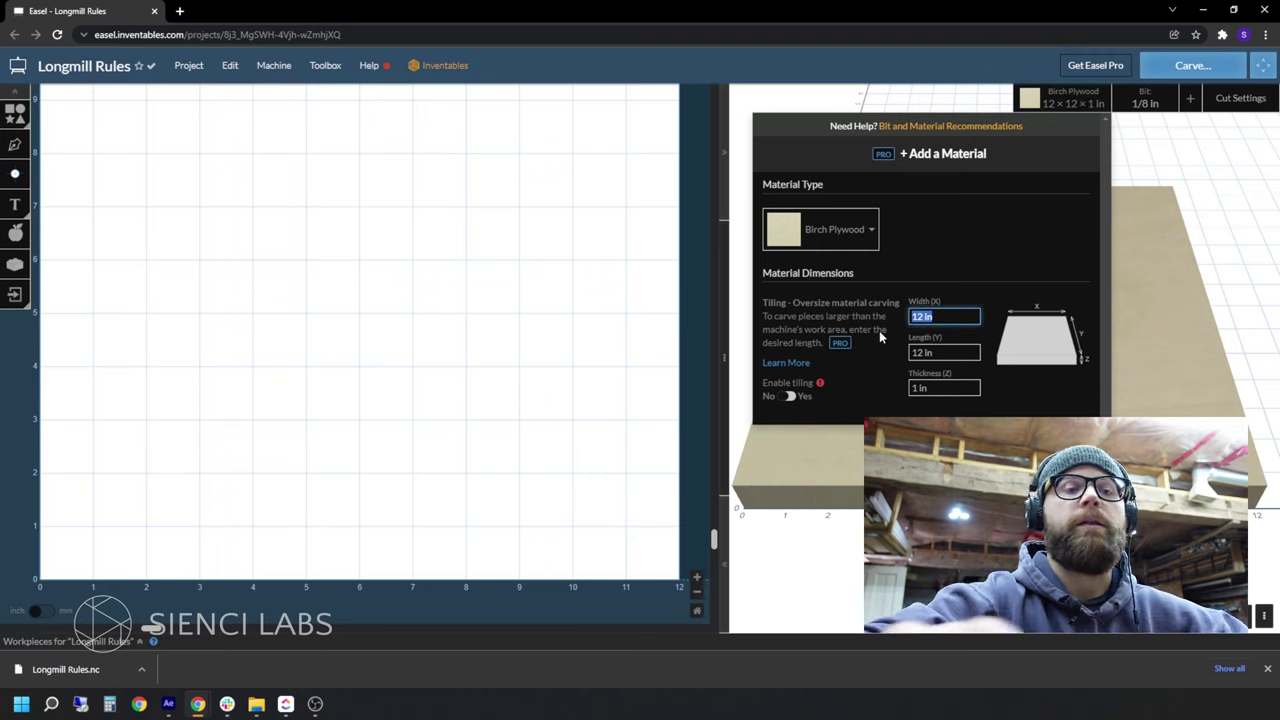
pyautogui.write('10.25')
pyautogui.press('Tab')
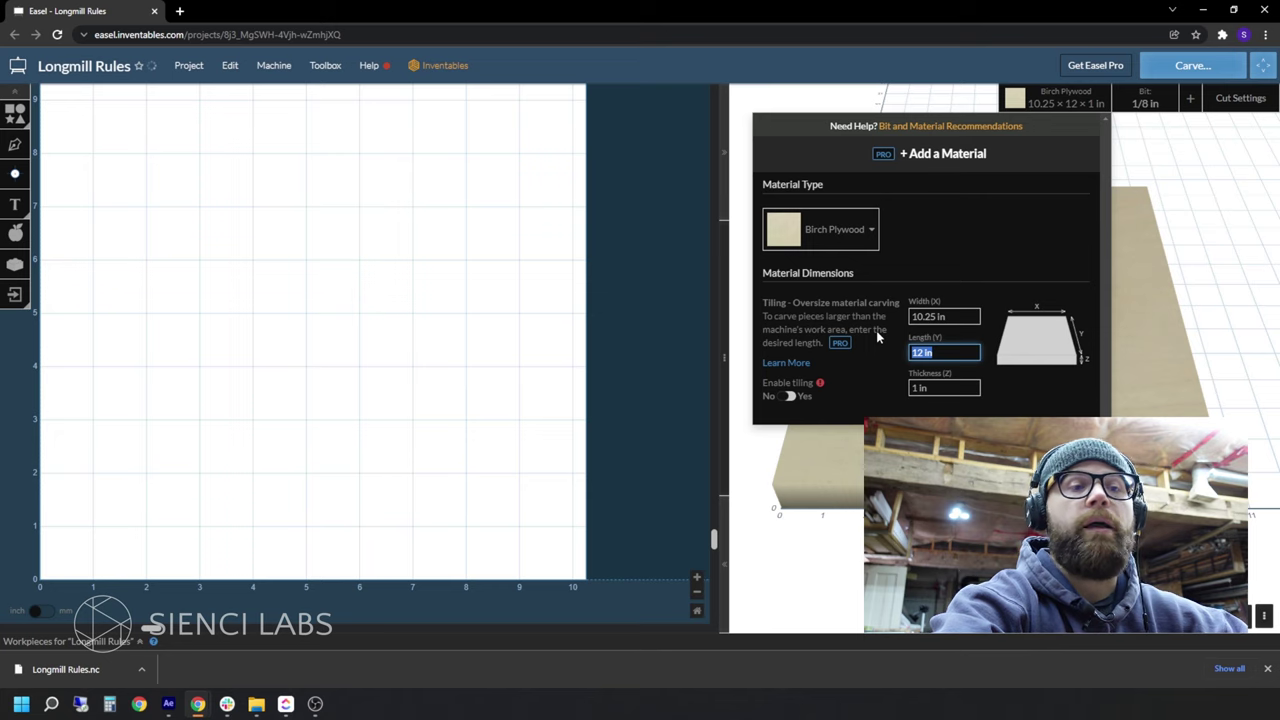
pyautogui.write('5.')
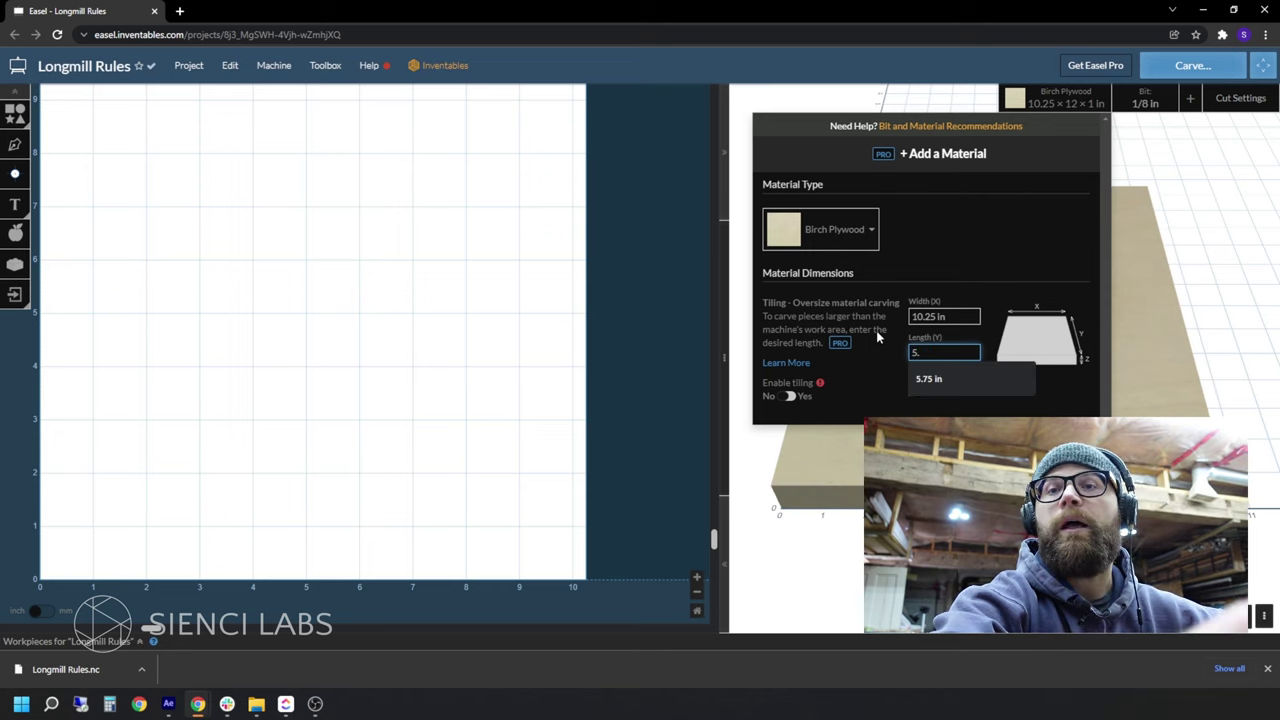
pyautogui.write('75')
pyautogui.press('Tab')
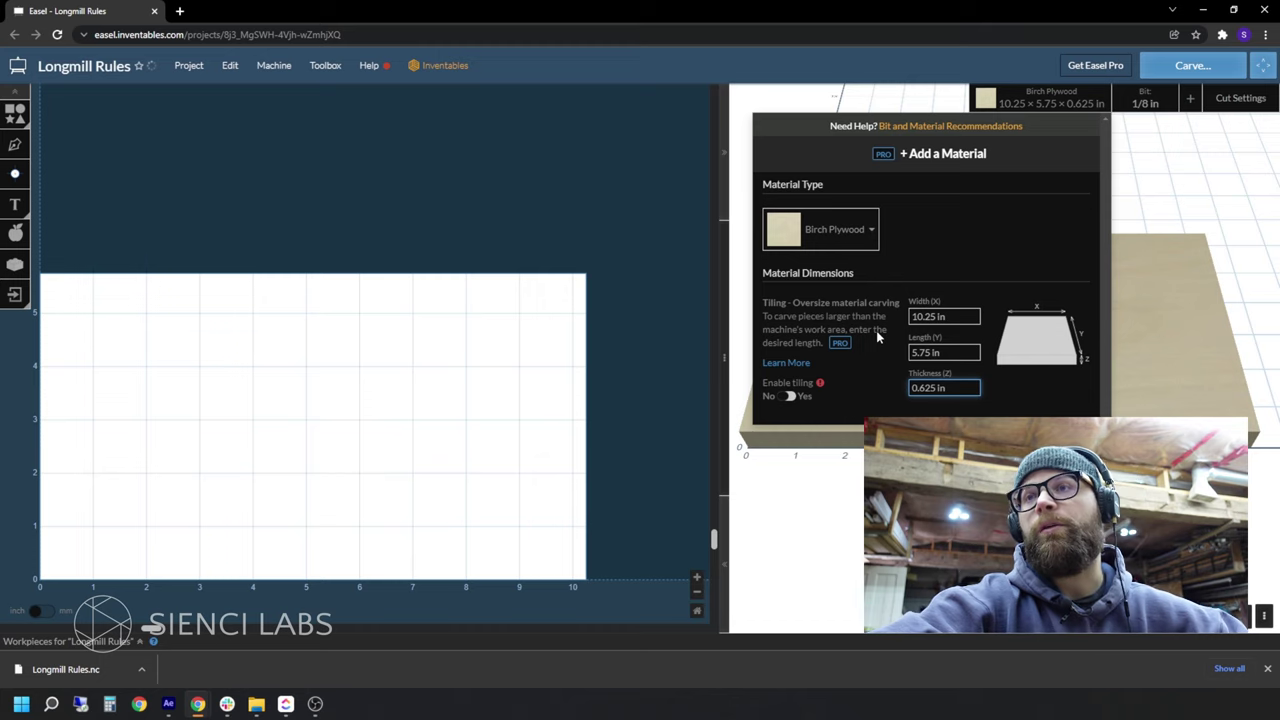
pyautogui.press('Return')
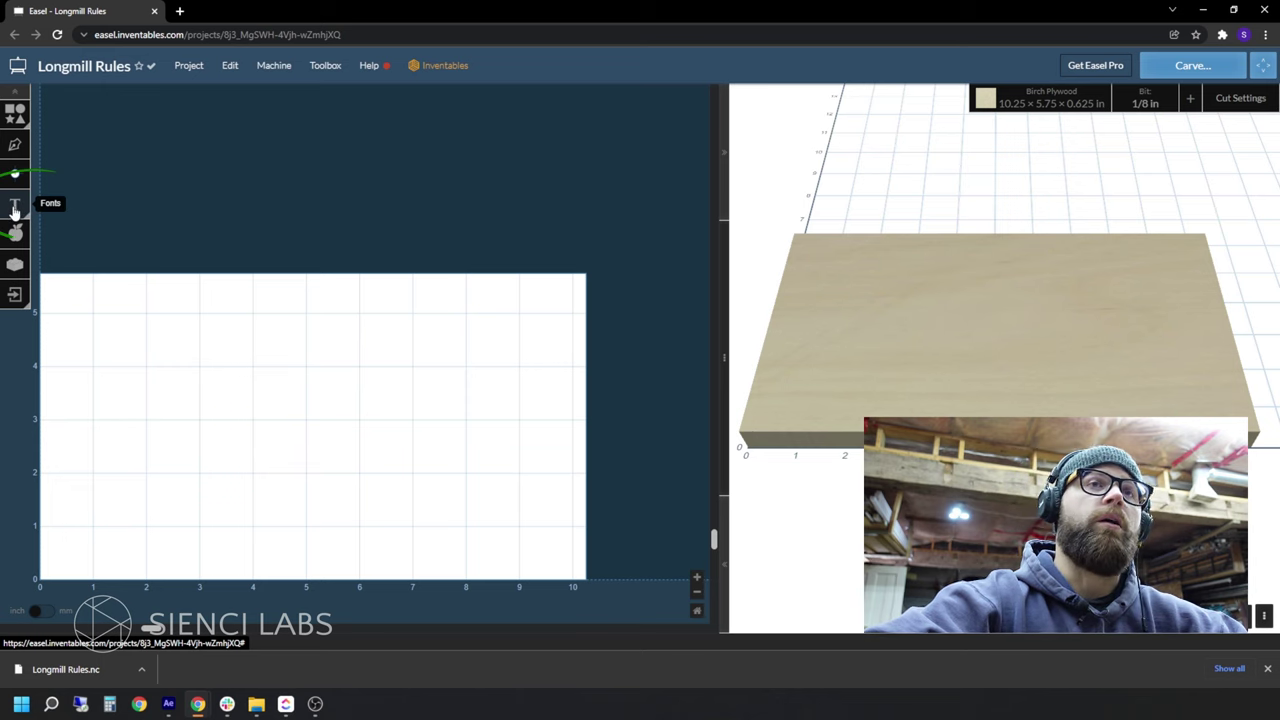
# Step: Add a text object in the Bangers font reading "Longmill Rules!!"
pyautogui.click(15, 209)
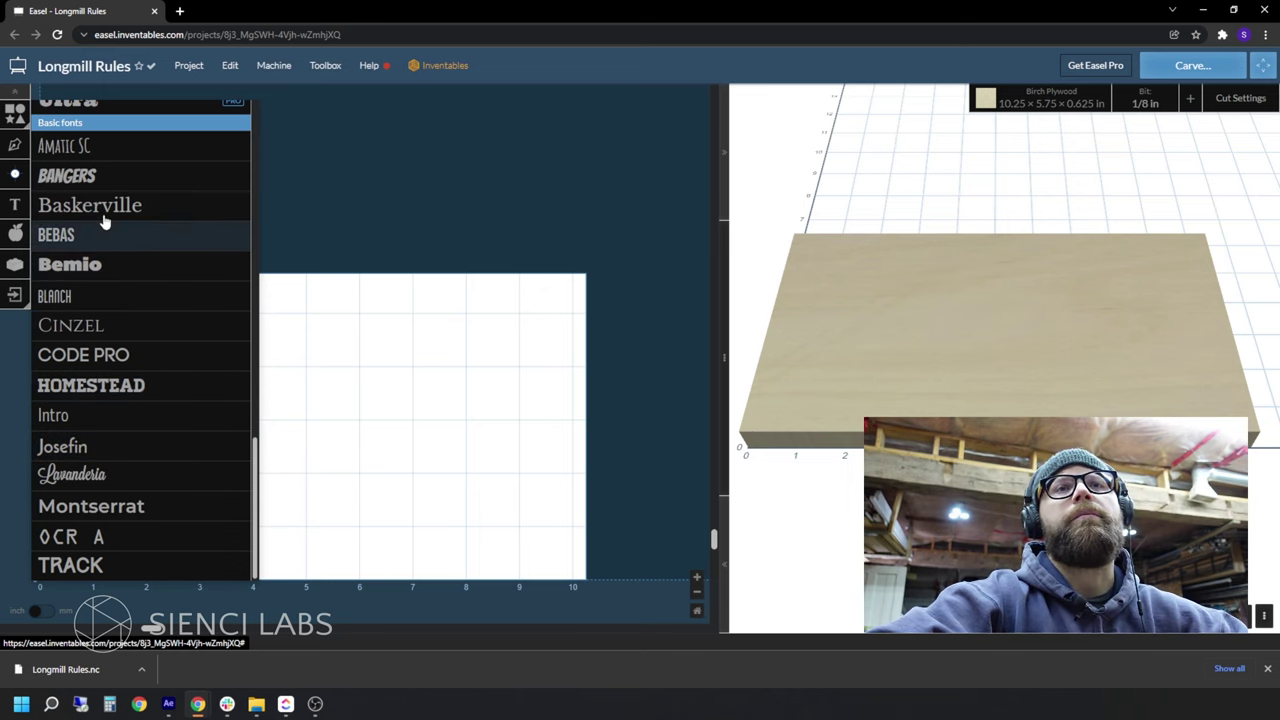
pyautogui.click(108, 177)
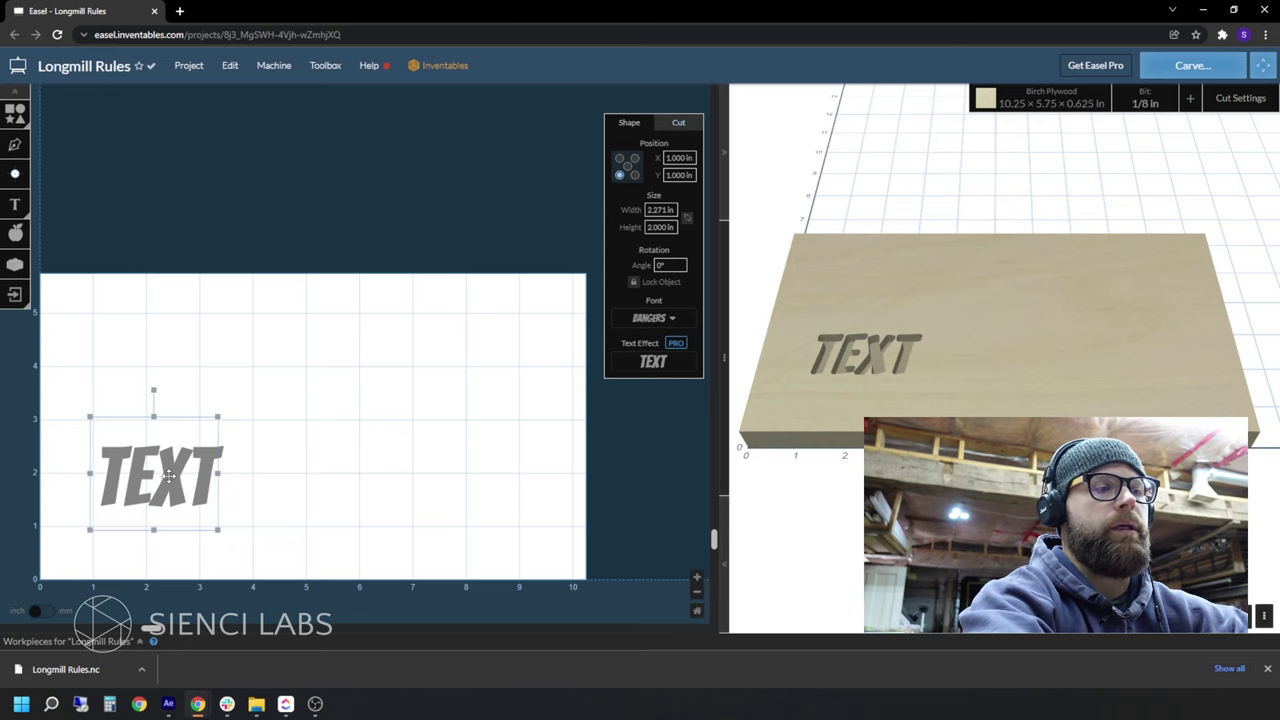
pyautogui.doubleClick(168, 476)
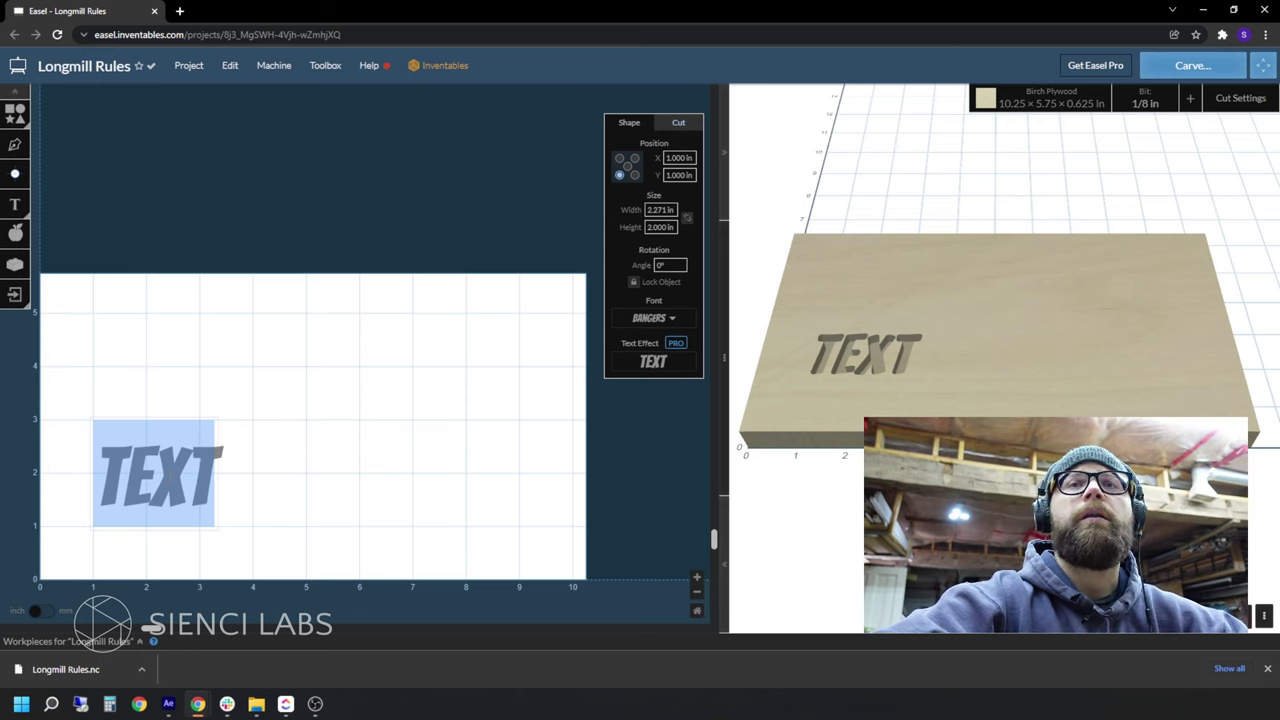
pyautogui.write('Longmill Rules!!')
pyautogui.click(282, 201)
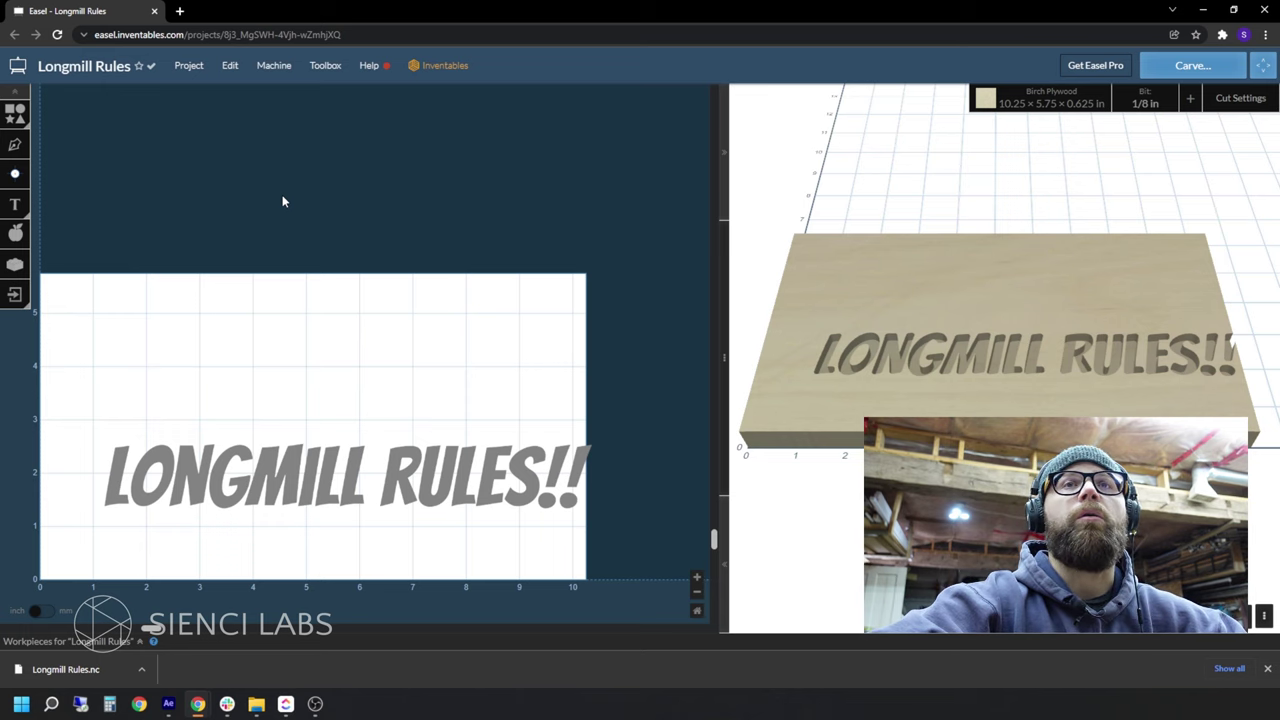
# Step: Center the "Longmill Rules!!" text on the material
pyautogui.click(190, 67)
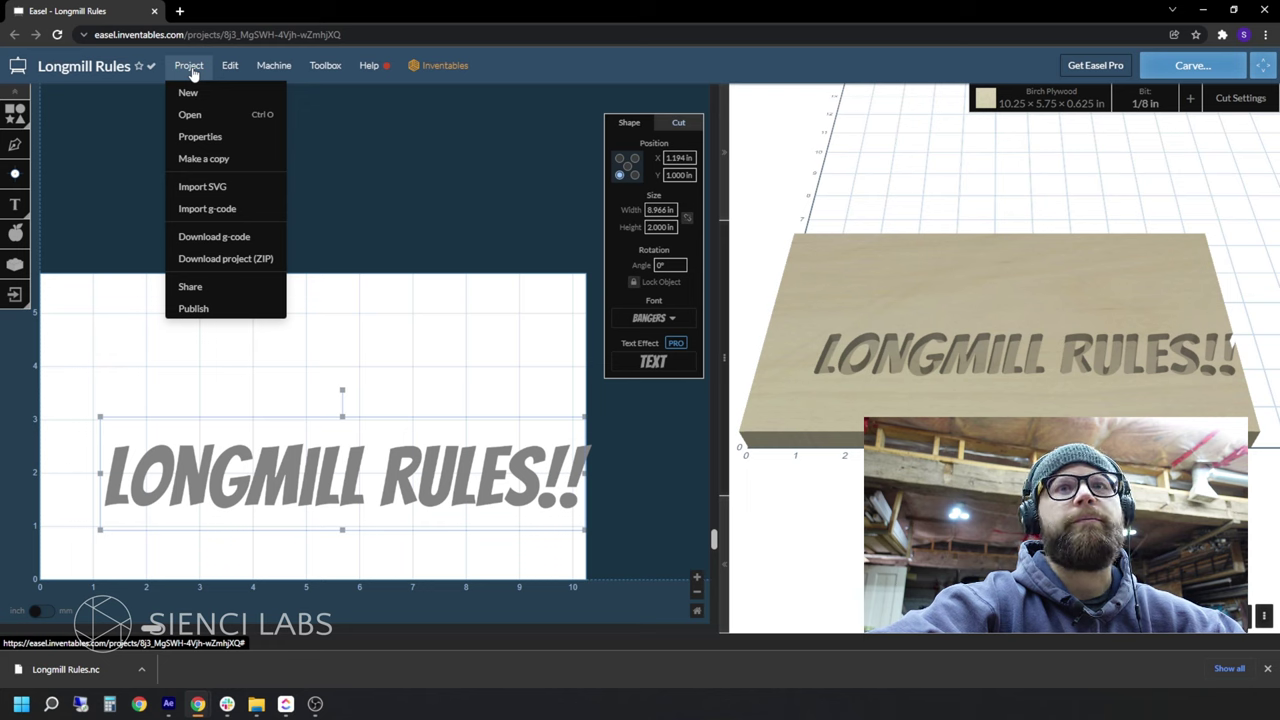
pyautogui.click(230, 65)
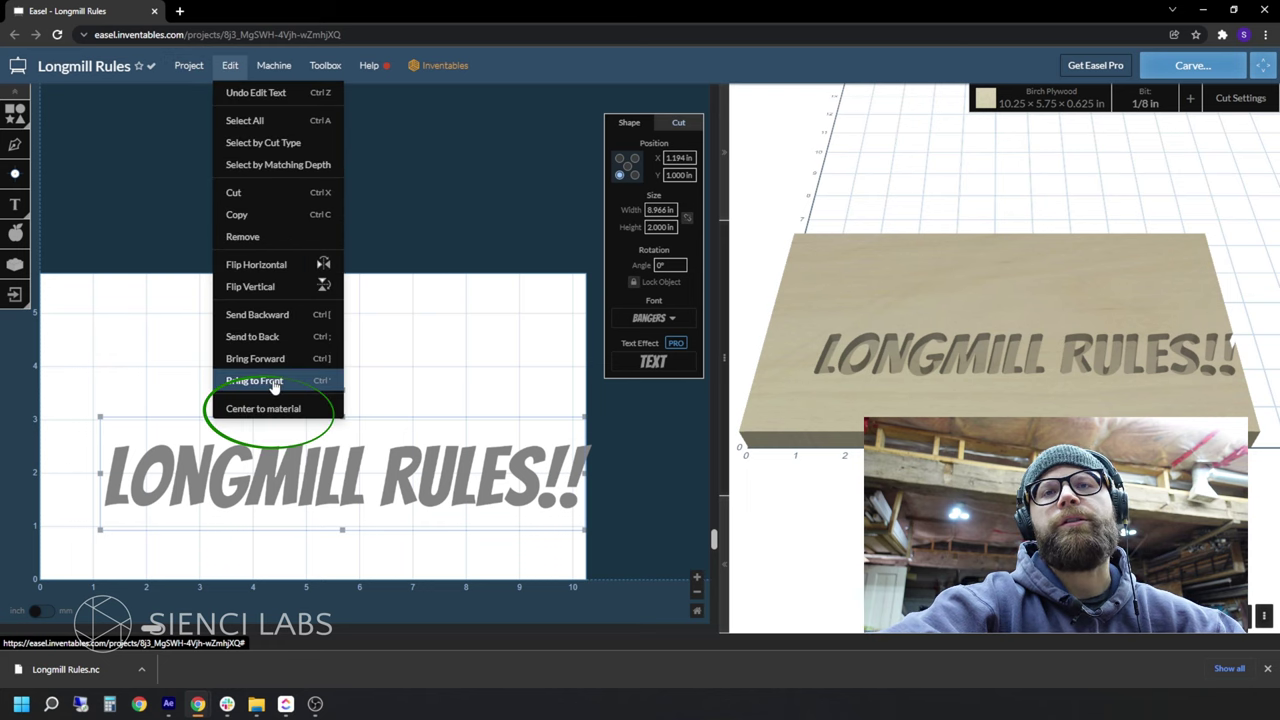
pyautogui.click(263, 408)
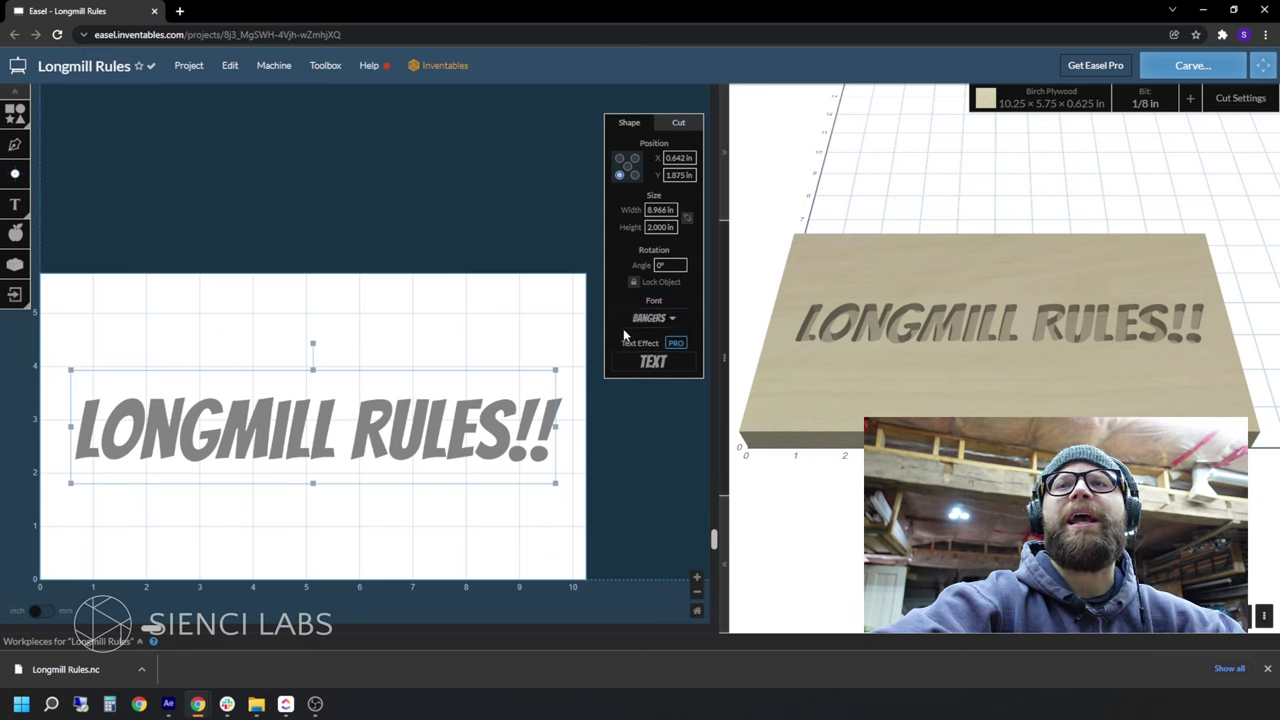
# Step: Try deeper cuts for the text, up to the full 0.625 in, and set its cut depth to 0.125 in
pyautogui.click(679, 126)
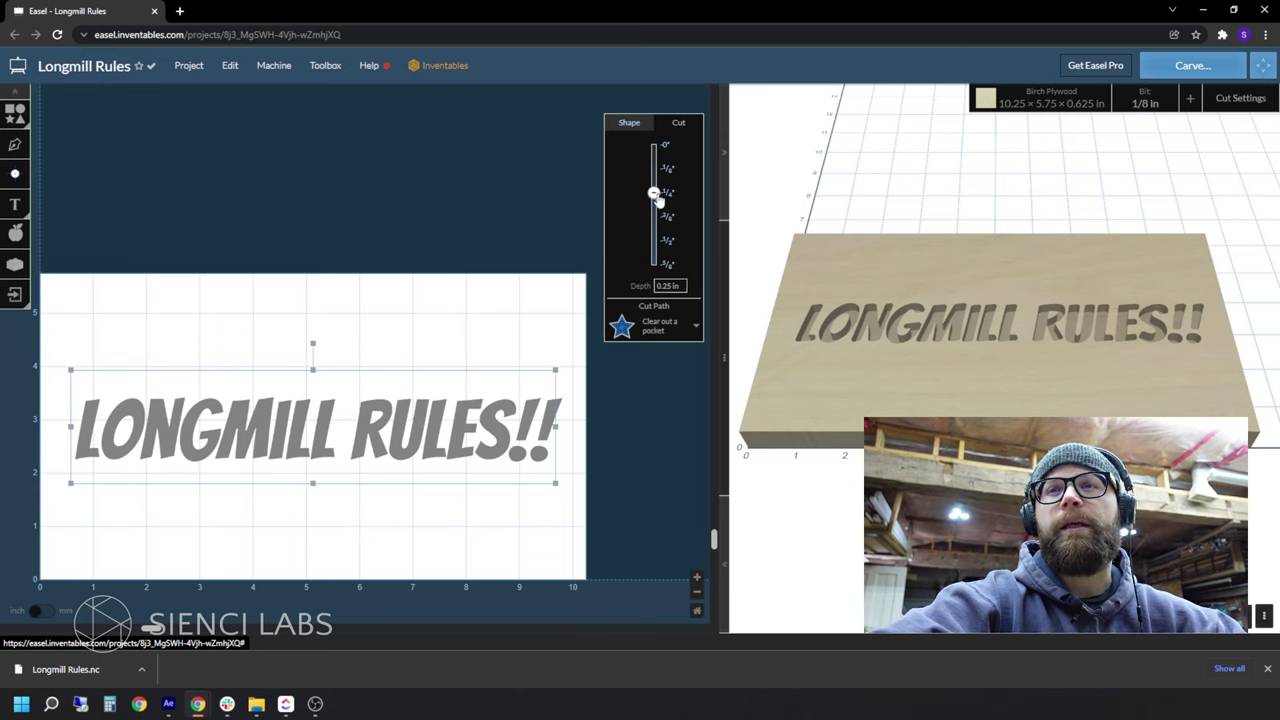
pyautogui.moveTo(656, 198); pyautogui.dragTo(660, 214)
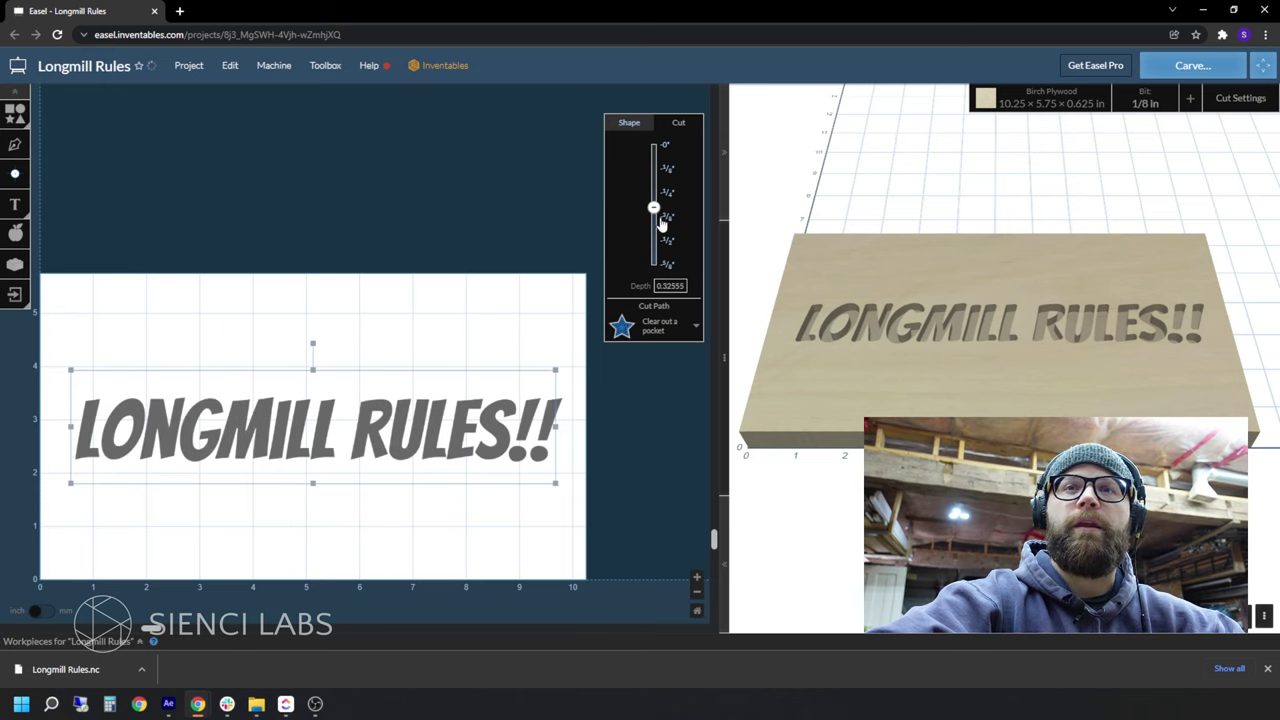
pyautogui.moveTo(660, 258)
pyautogui.mouseDown()
pyautogui.moveTo(656, 283)
pyautogui.moveTo(655, 272)
pyautogui.mouseUp()
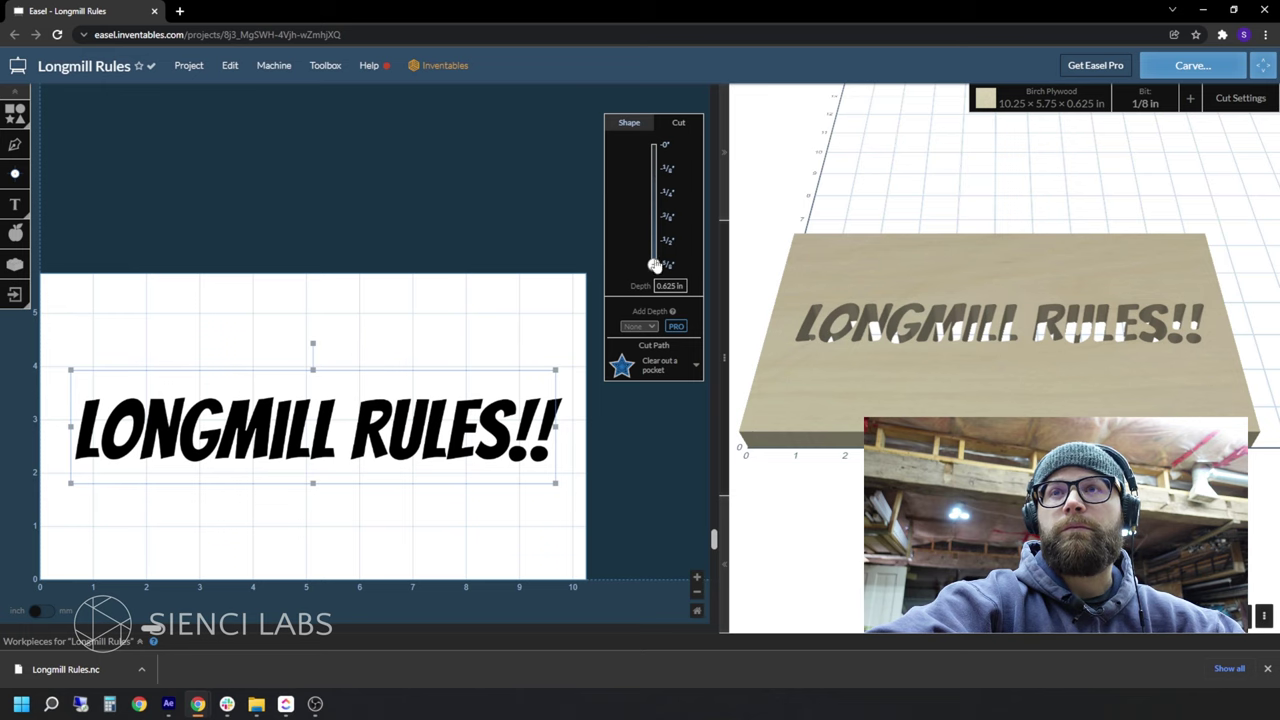
pyautogui.moveTo(654, 264); pyautogui.dragTo(654, 168)
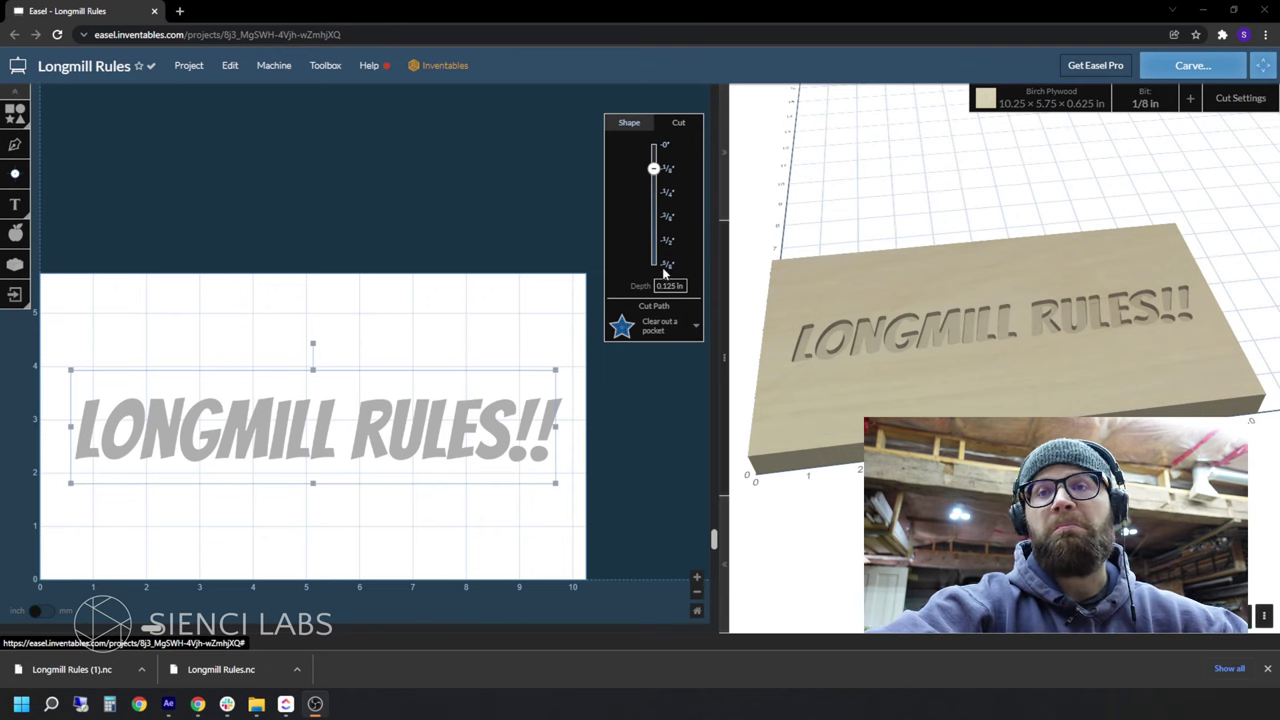
# Step: Try cutting on, outside and inside the text's shape path, and return the cut path to clearing out a pocket
pyautogui.click(695, 330)
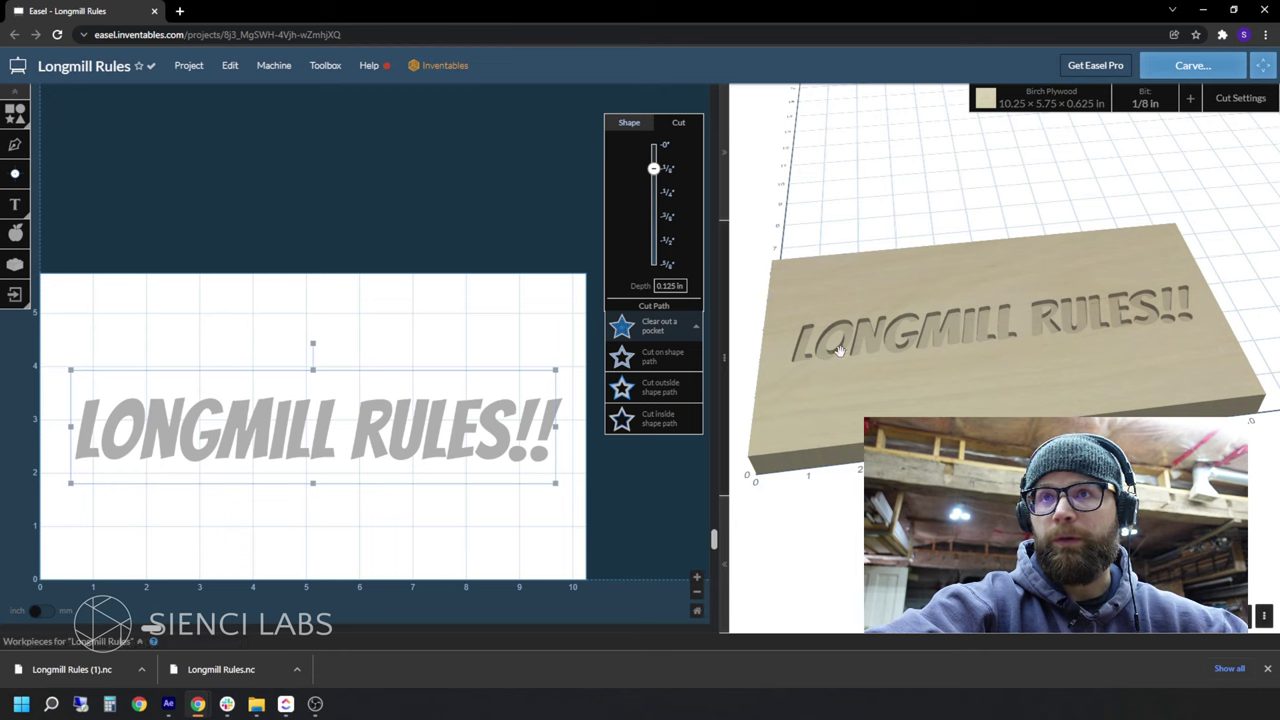
pyautogui.click(675, 360)
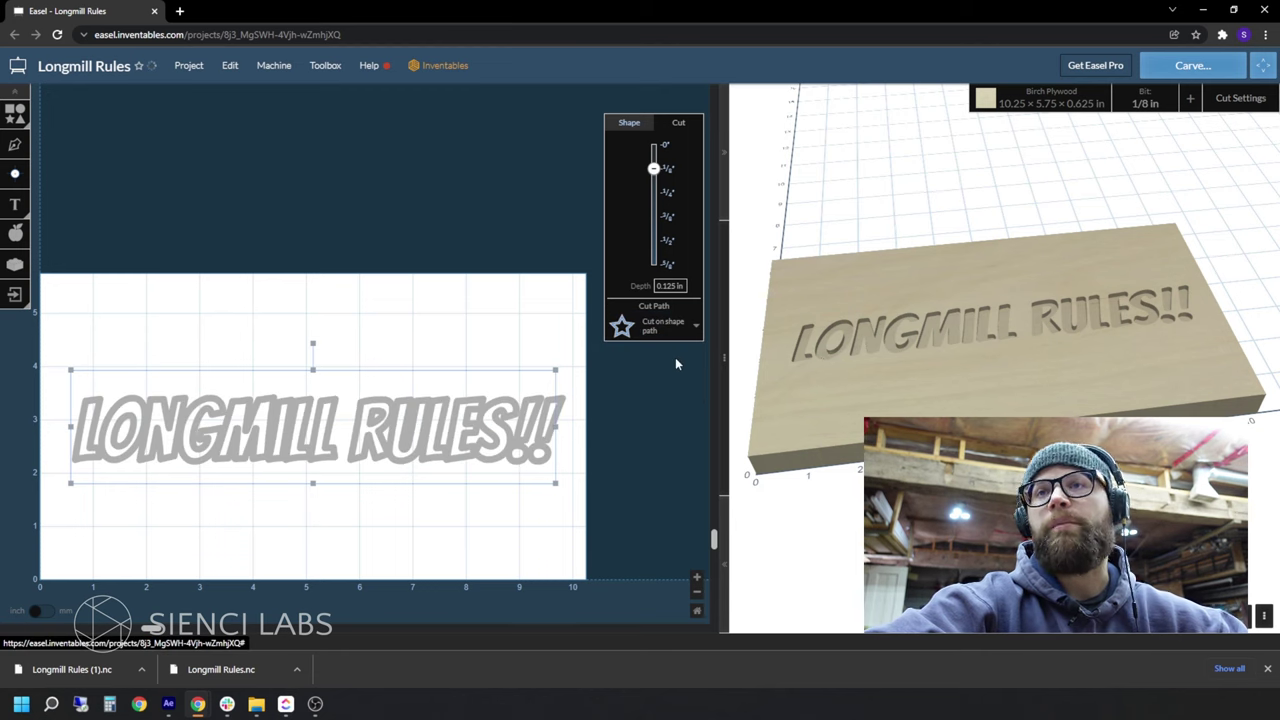
pyautogui.click(660, 326)
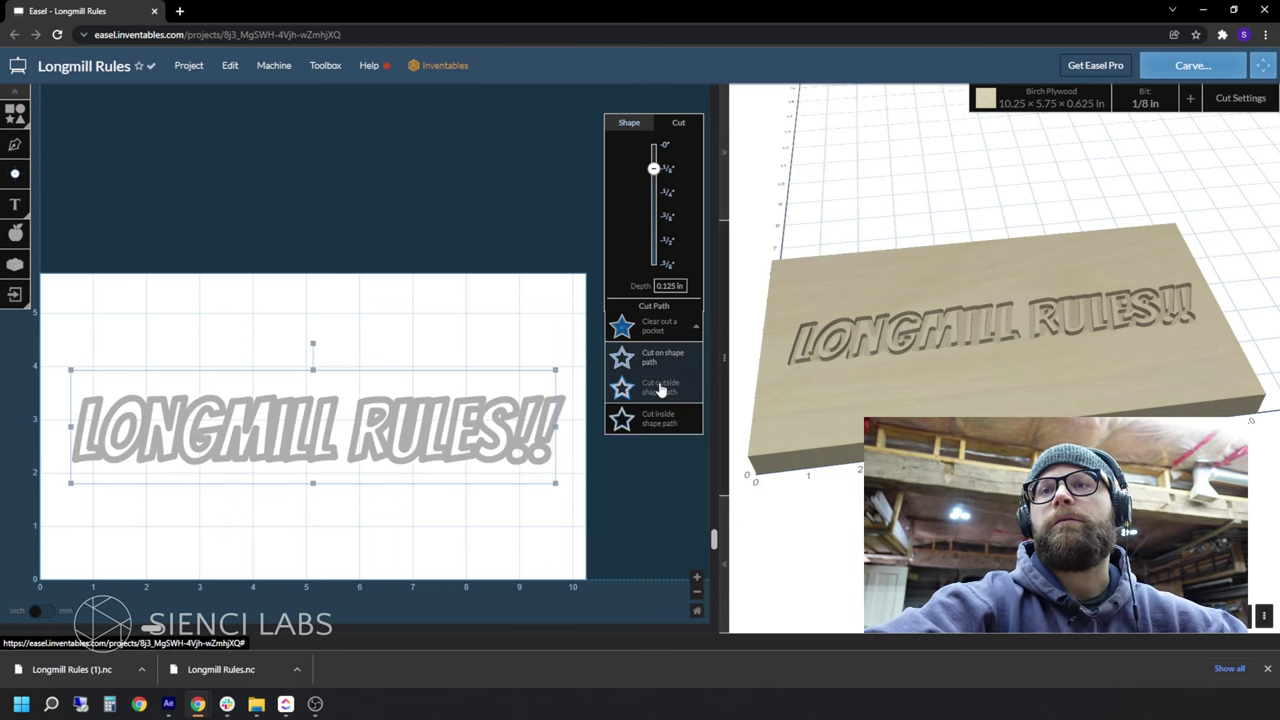
pyautogui.click(657, 340)
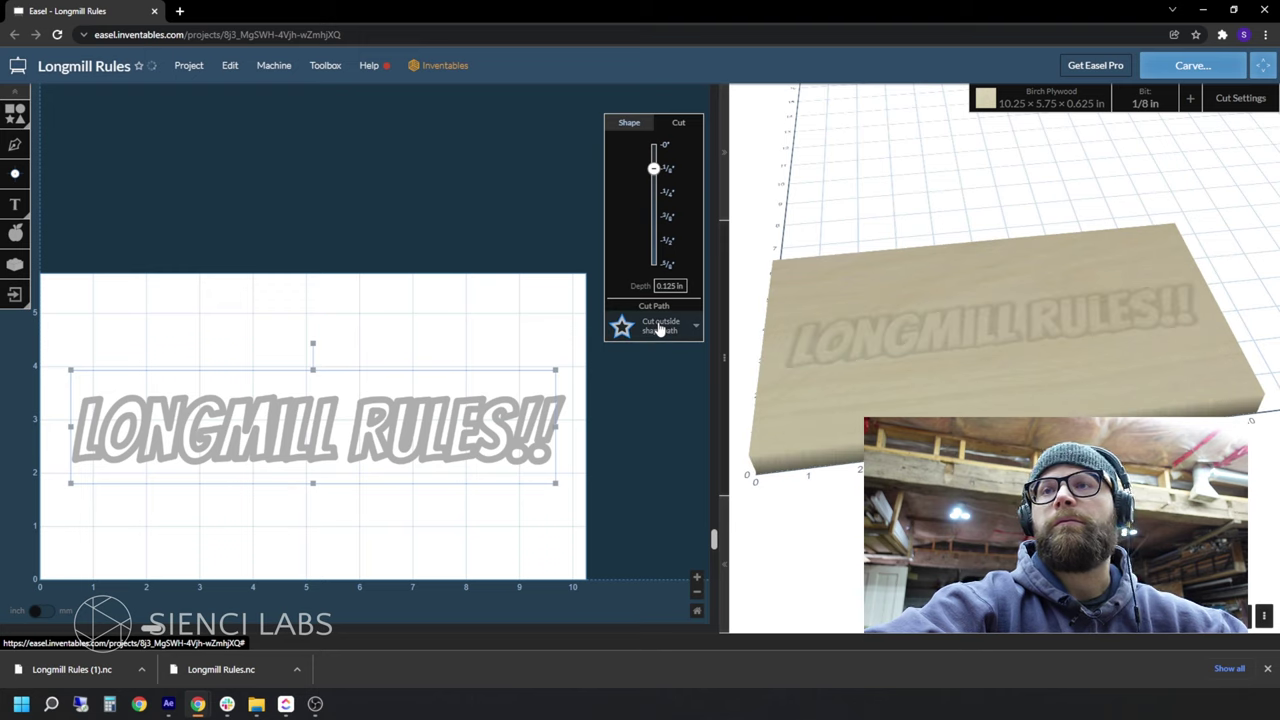
pyautogui.click(660, 330)
pyautogui.click(660, 380)
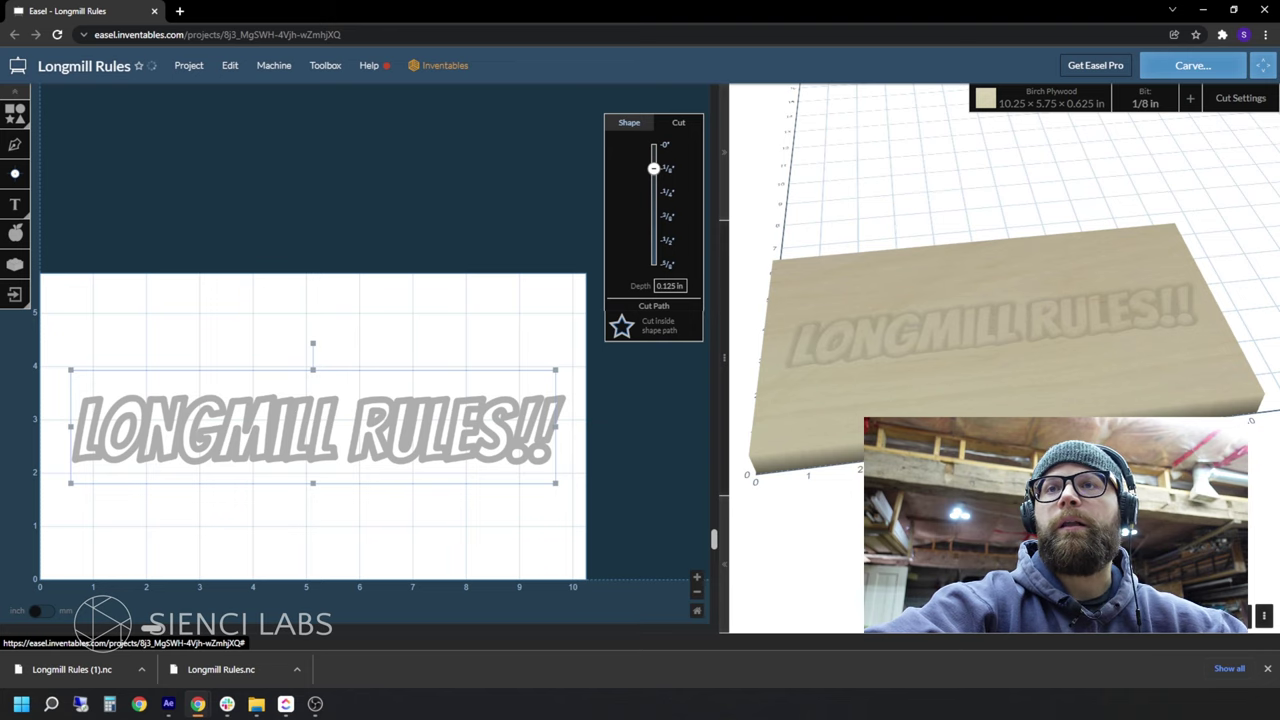
pyautogui.click(656, 420)
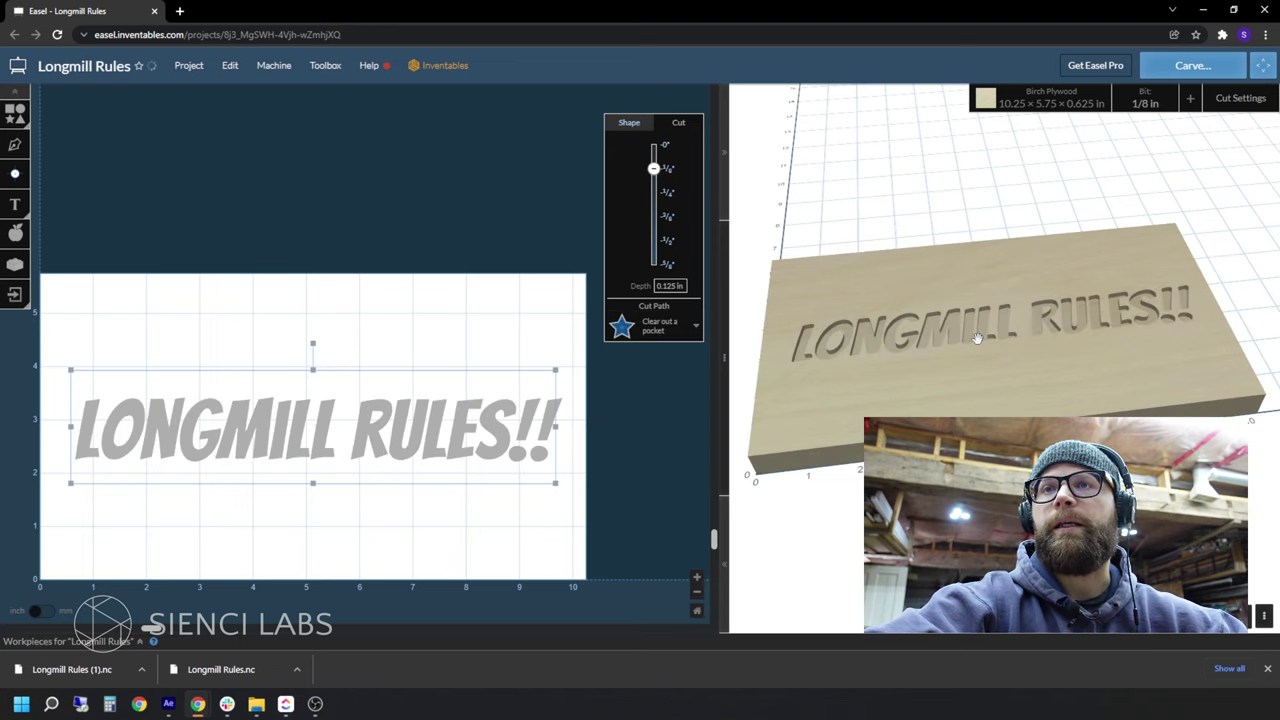
pyautogui.click(665, 426)
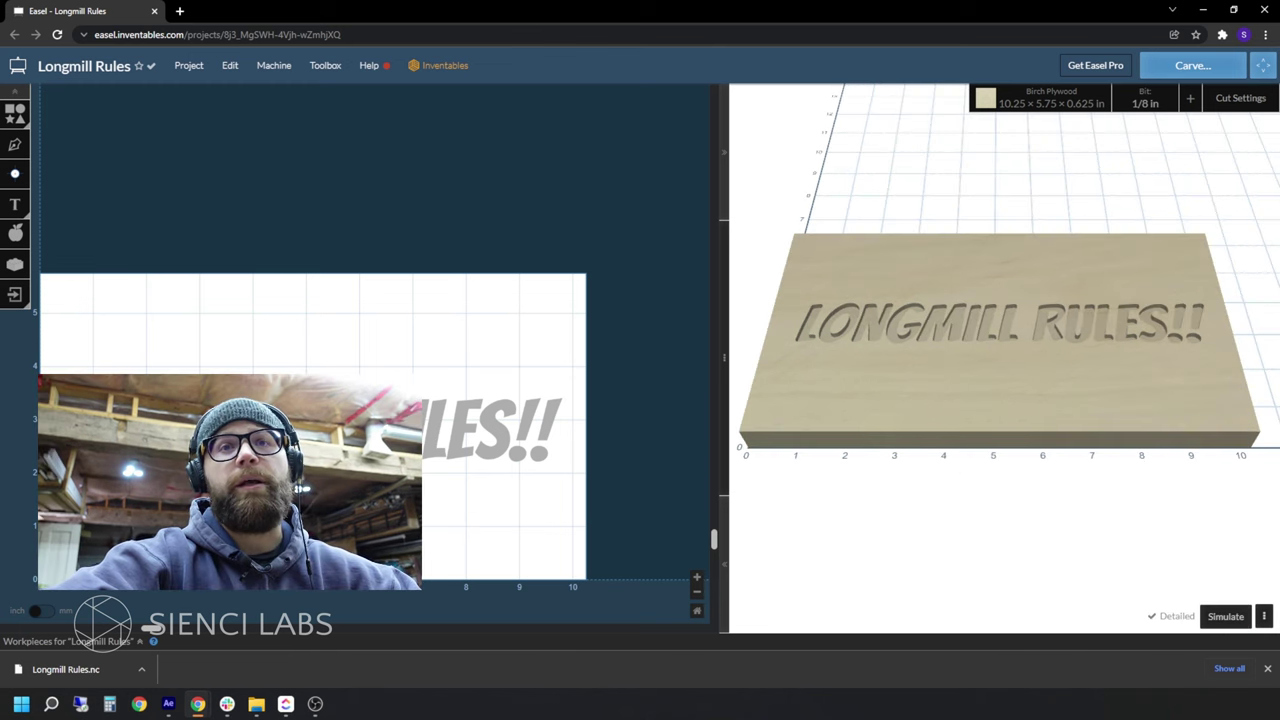
# Step: Select the text and choose the 1/8 in solid carbide fish tail downcut spiral bit for the carve
pyautogui.hotkey('ctrl', 'a')
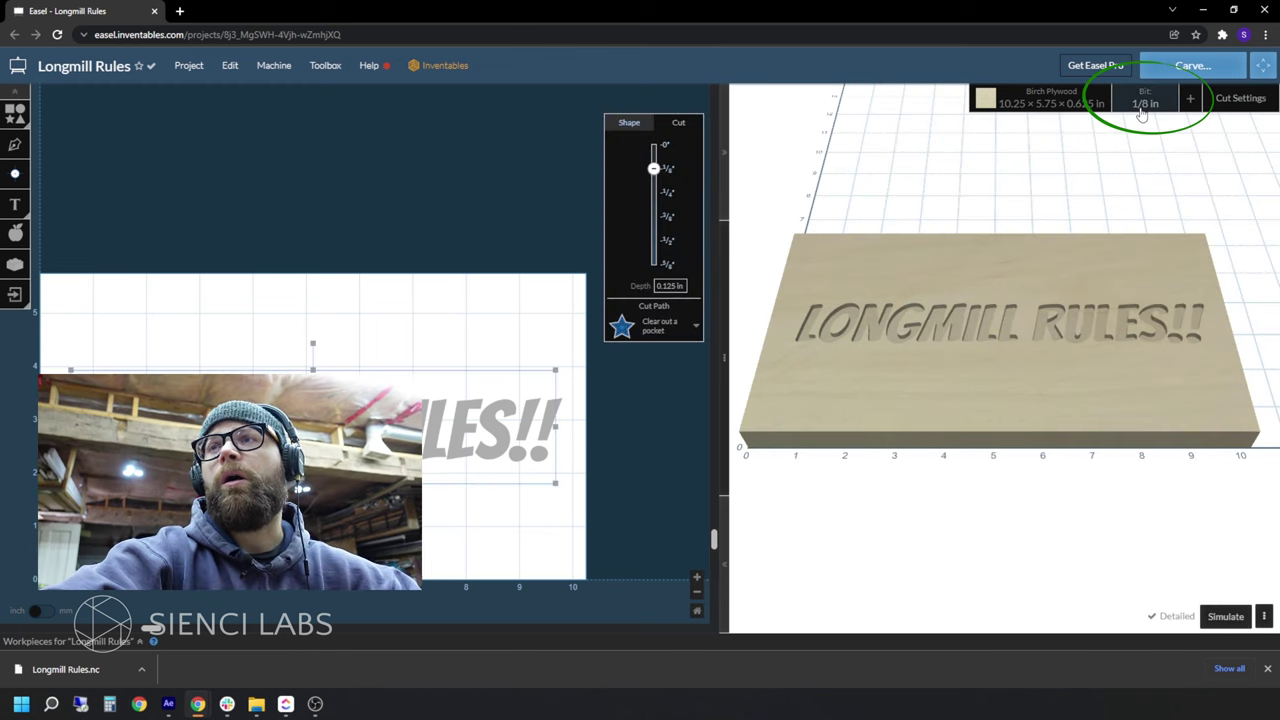
pyautogui.click(1142, 104)
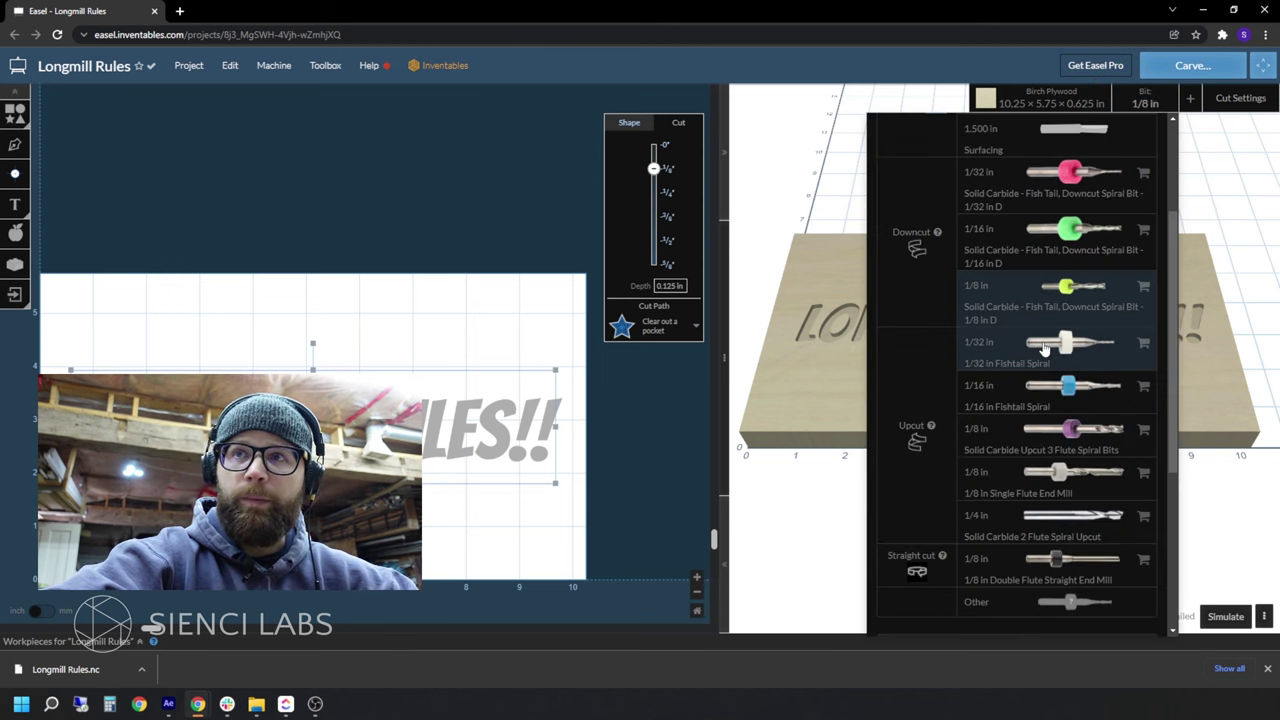
pyautogui.scroll(2, 1050, 270)
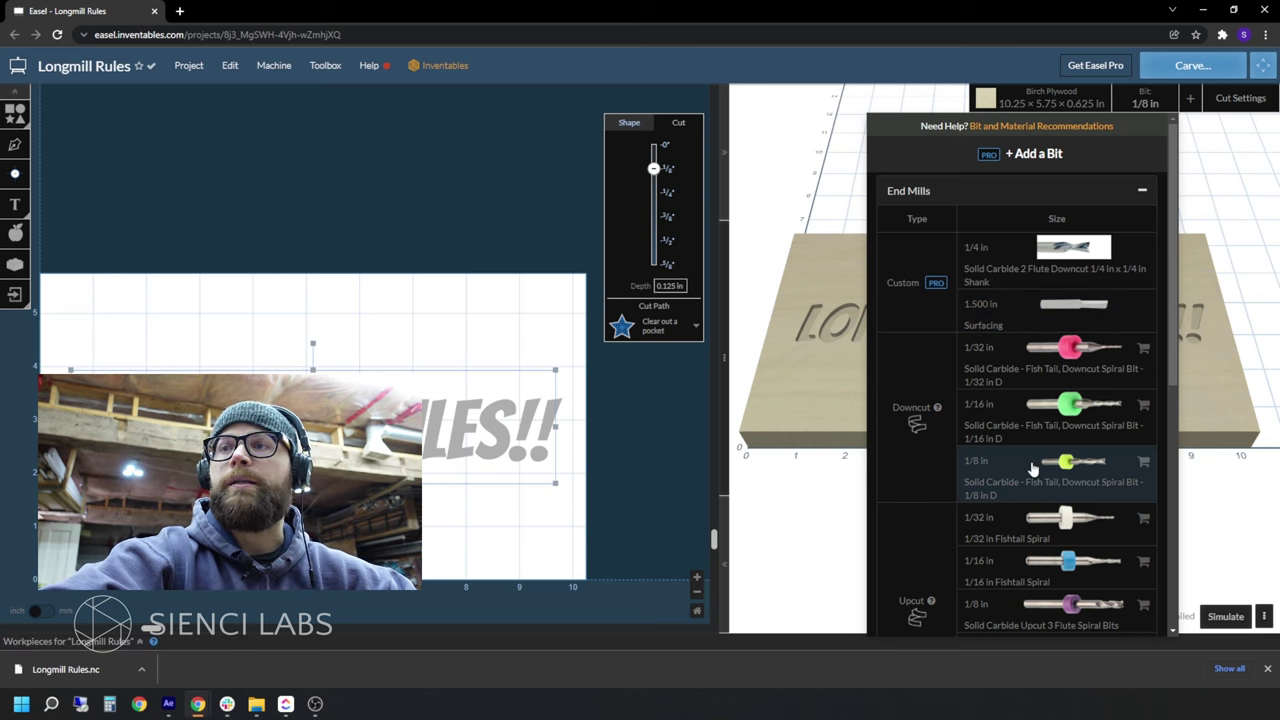
pyautogui.click(963, 450)
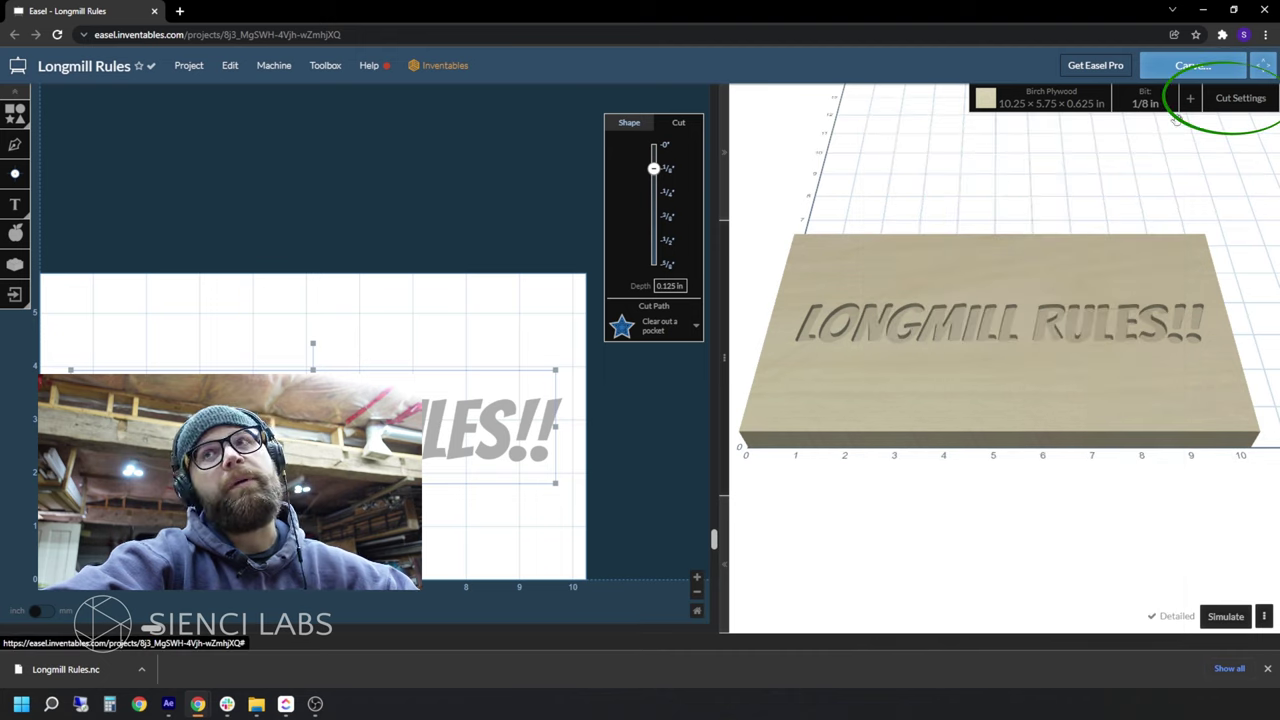
# Step: Switch the cut settings from manual to automatic values
pyautogui.click(1240, 103)
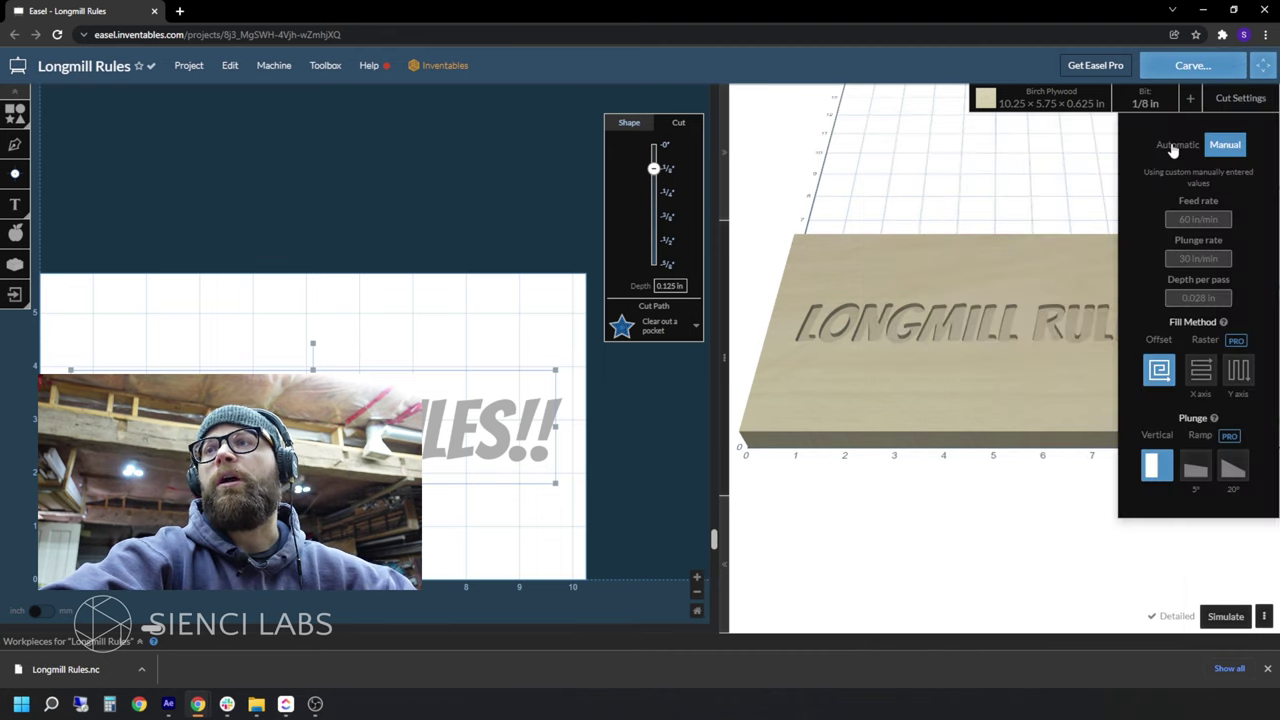
pyautogui.click(1176, 146)
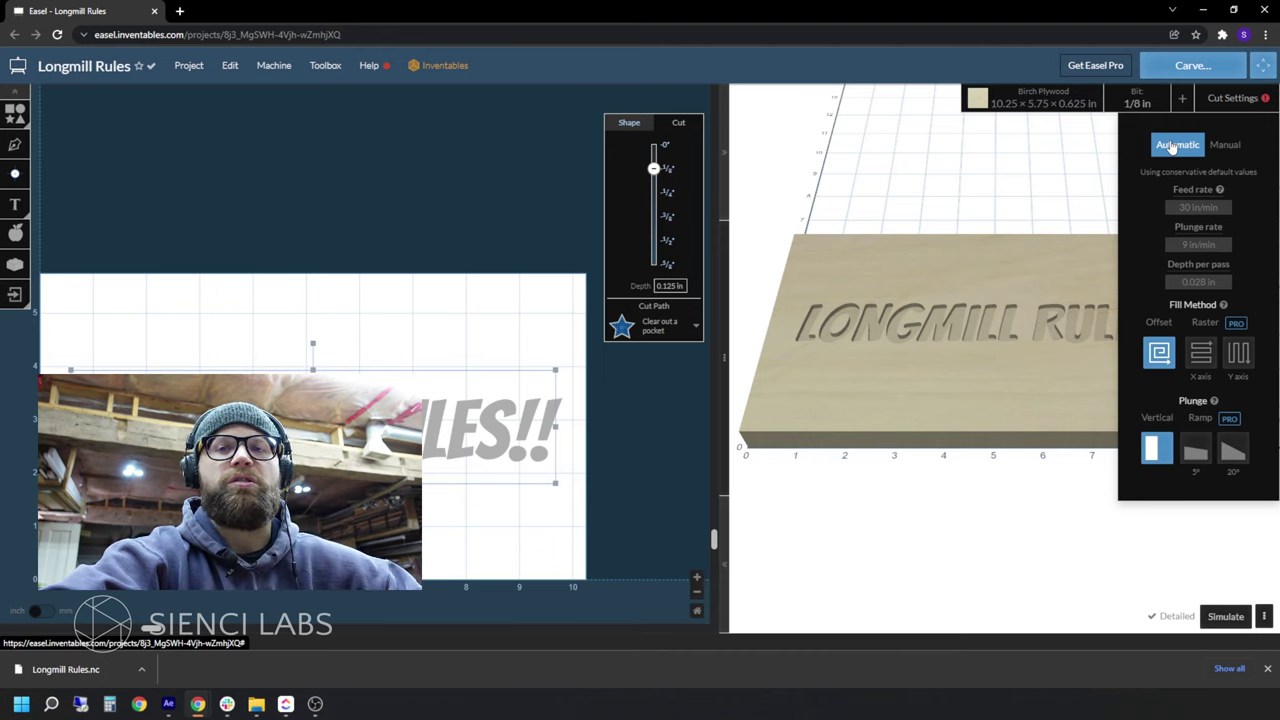
# Step: Switch the cut settings to manual values and return them to automatic
pyautogui.click(1227, 146)
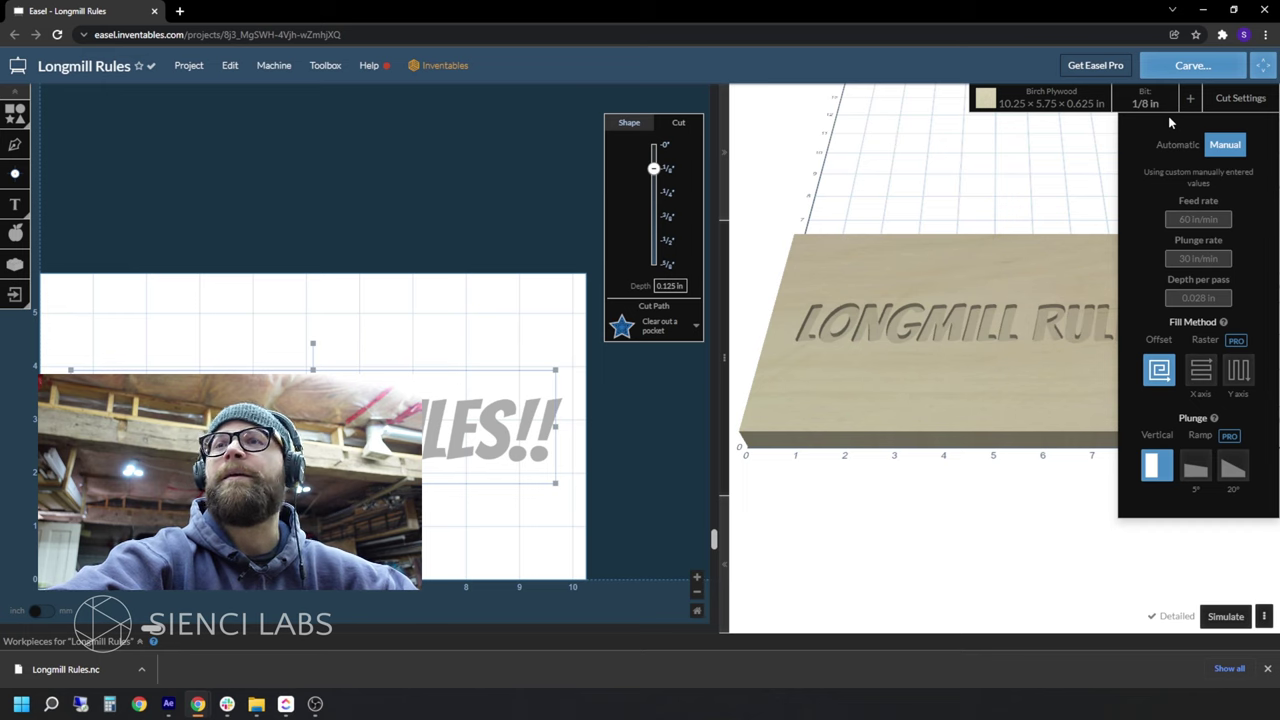
pyautogui.click(1177, 145)
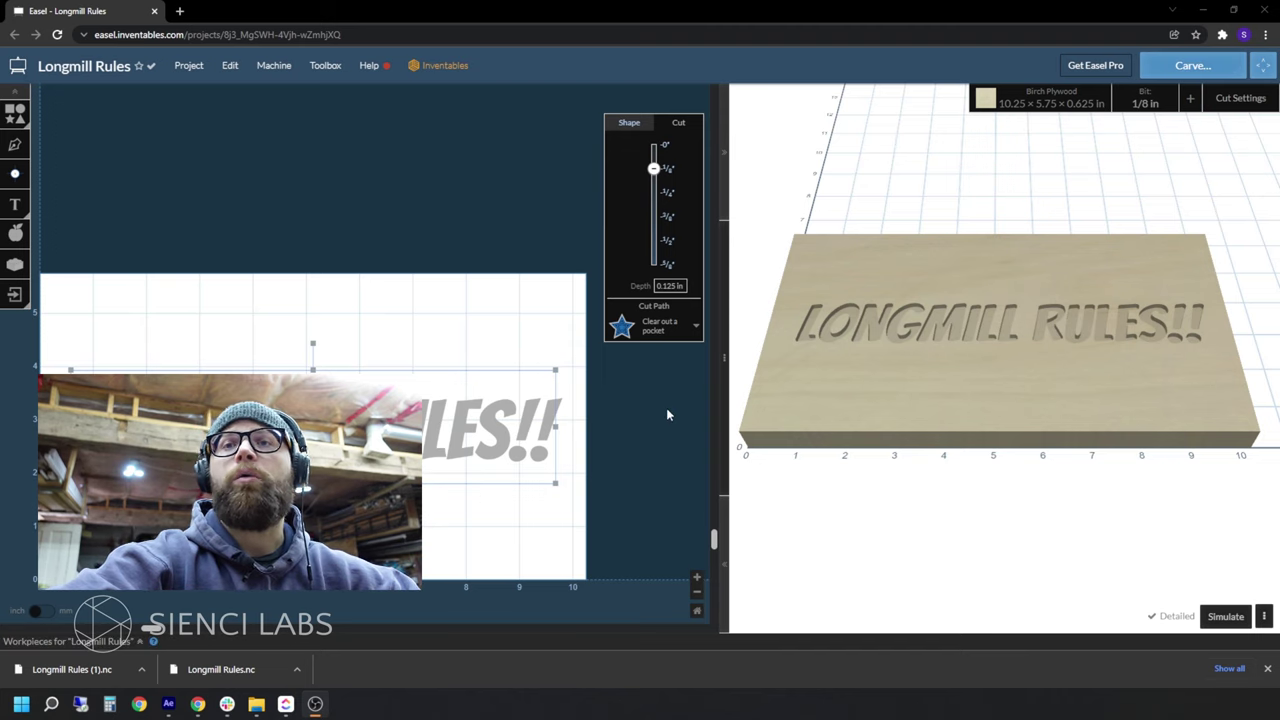
pyautogui.scroll(-3, 622, 452)
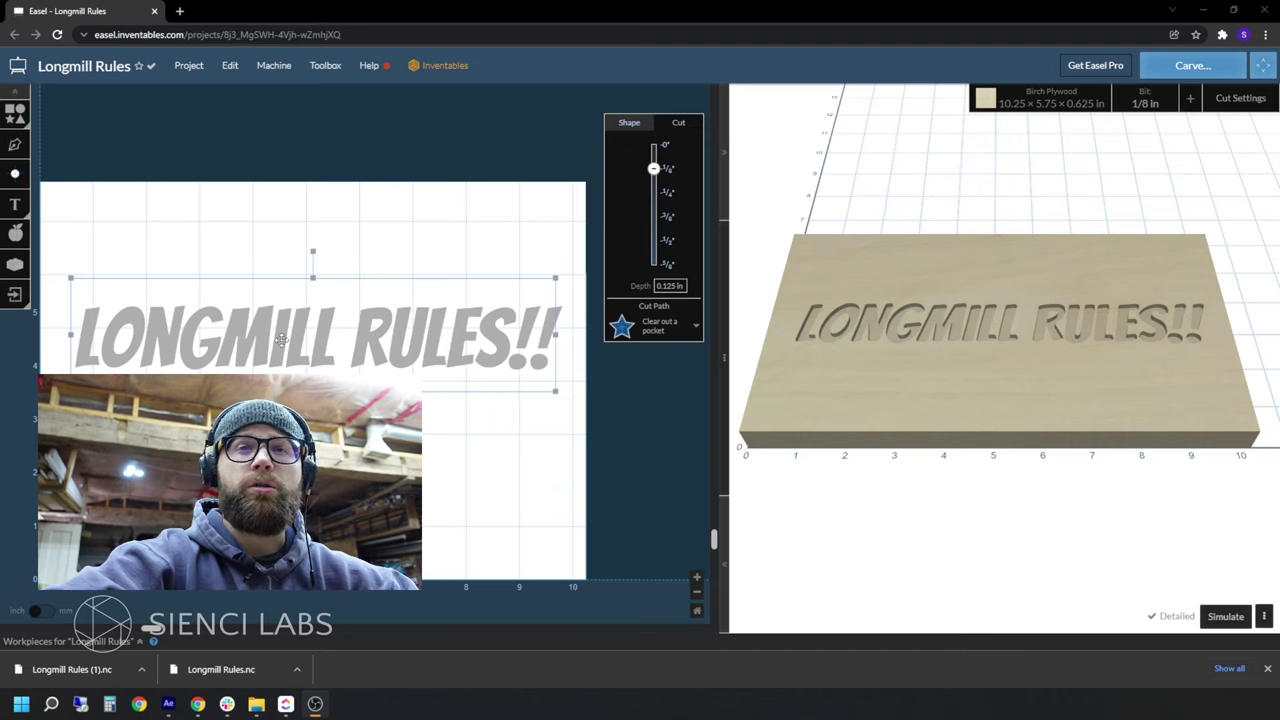
pyautogui.scroll(3, 424, 334)
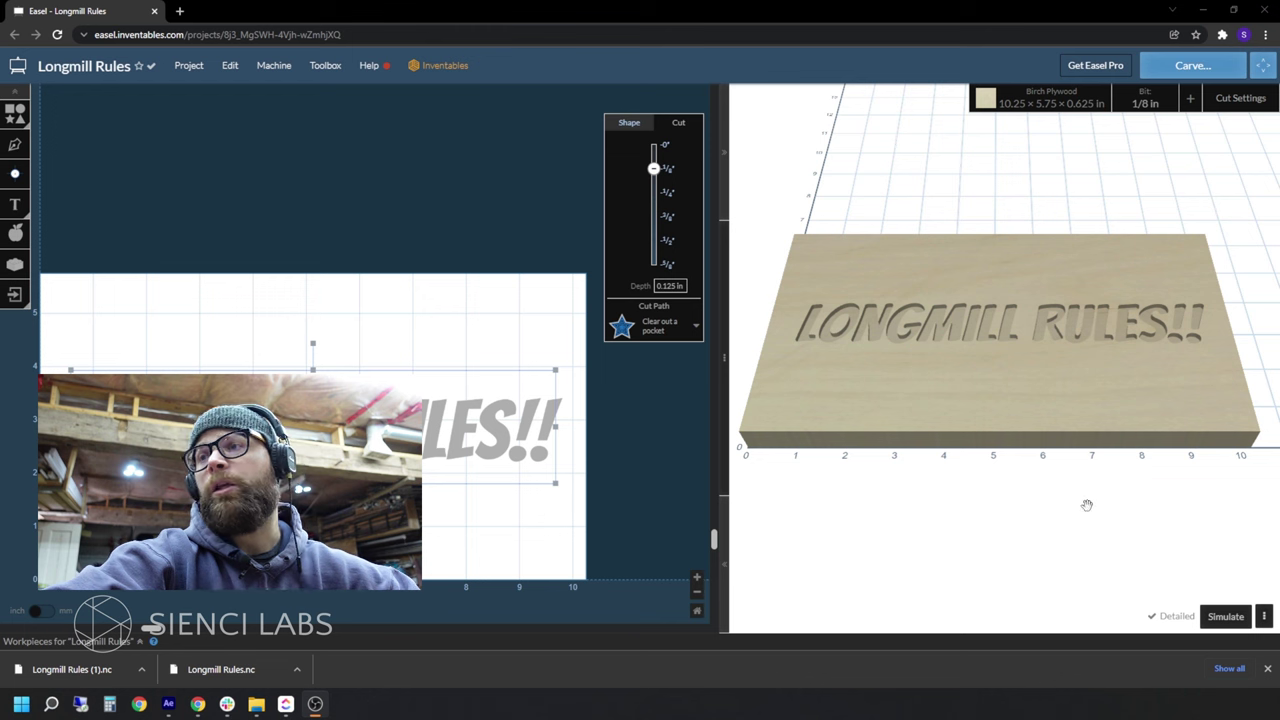
# Step: Simulate the carve, examine the toolpaths on the plywood from another angle, and play the simulation at a faster speed
pyautogui.click(1226, 616)
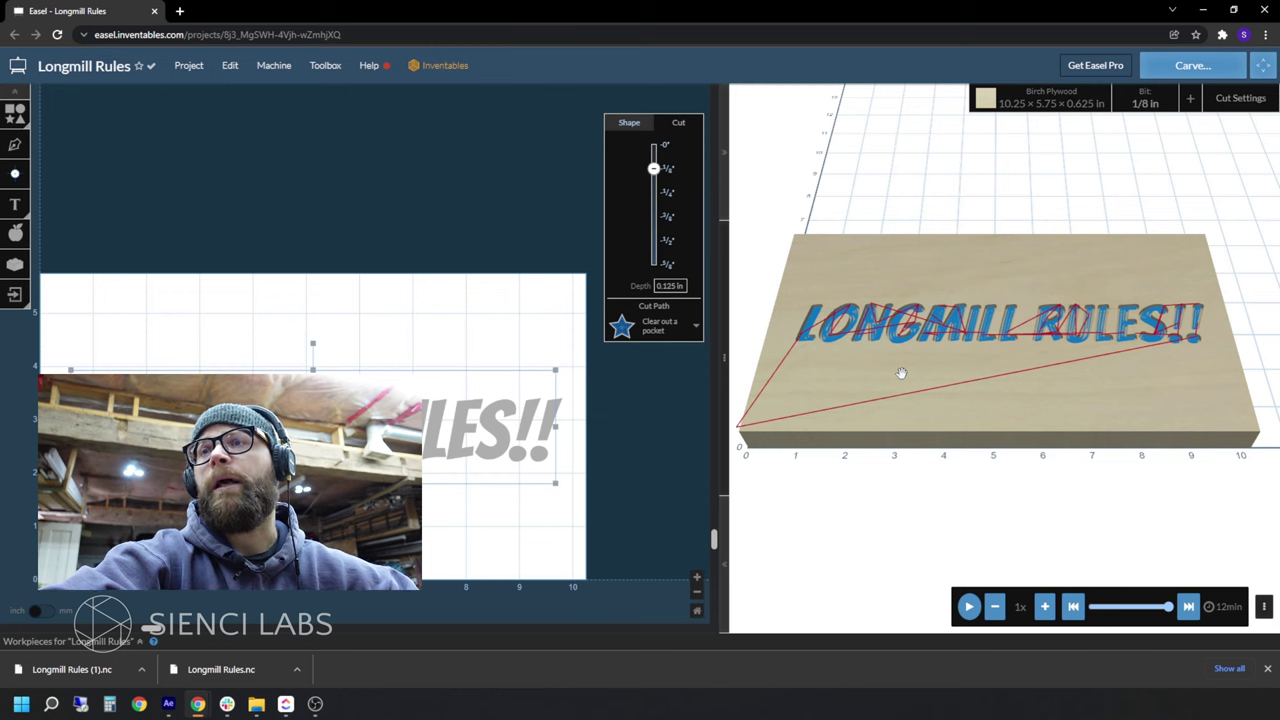
pyautogui.moveTo(901, 373); pyautogui.dragTo(1049, 379)
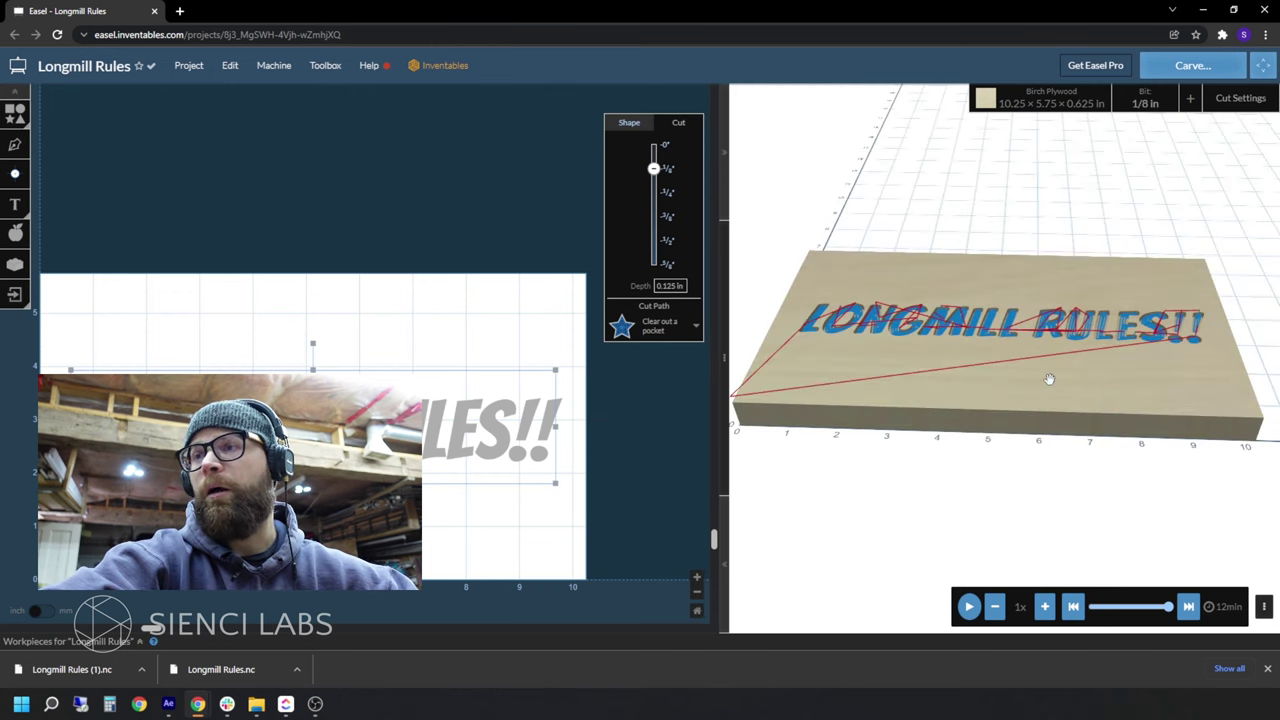
pyautogui.moveTo(1049, 379); pyautogui.dragTo(1212, 315)
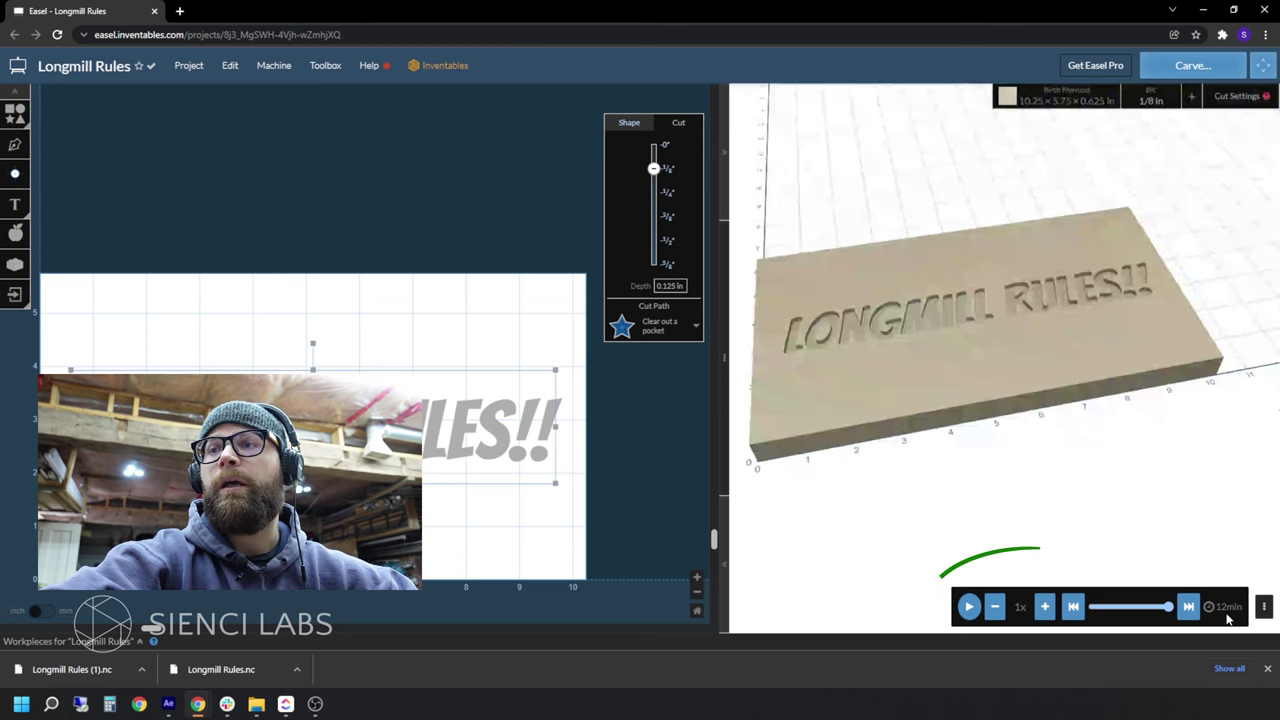
pyautogui.click(969, 608)
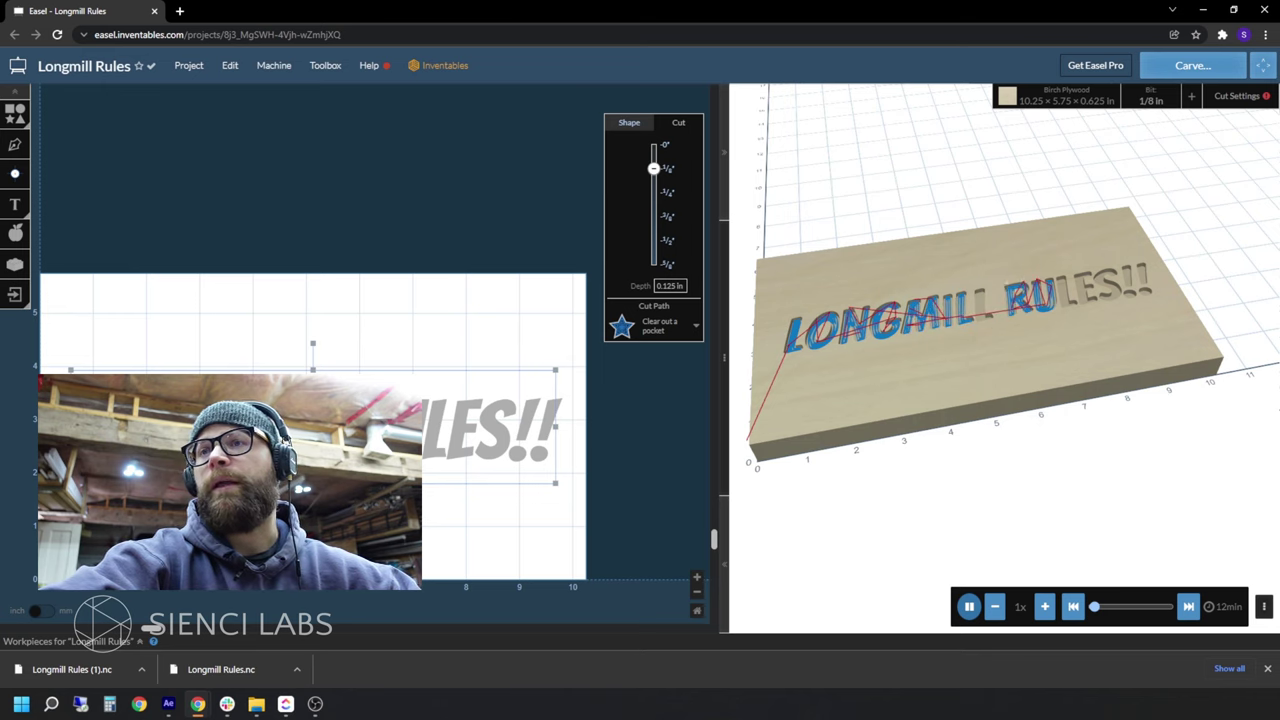
pyautogui.click(1044, 606)
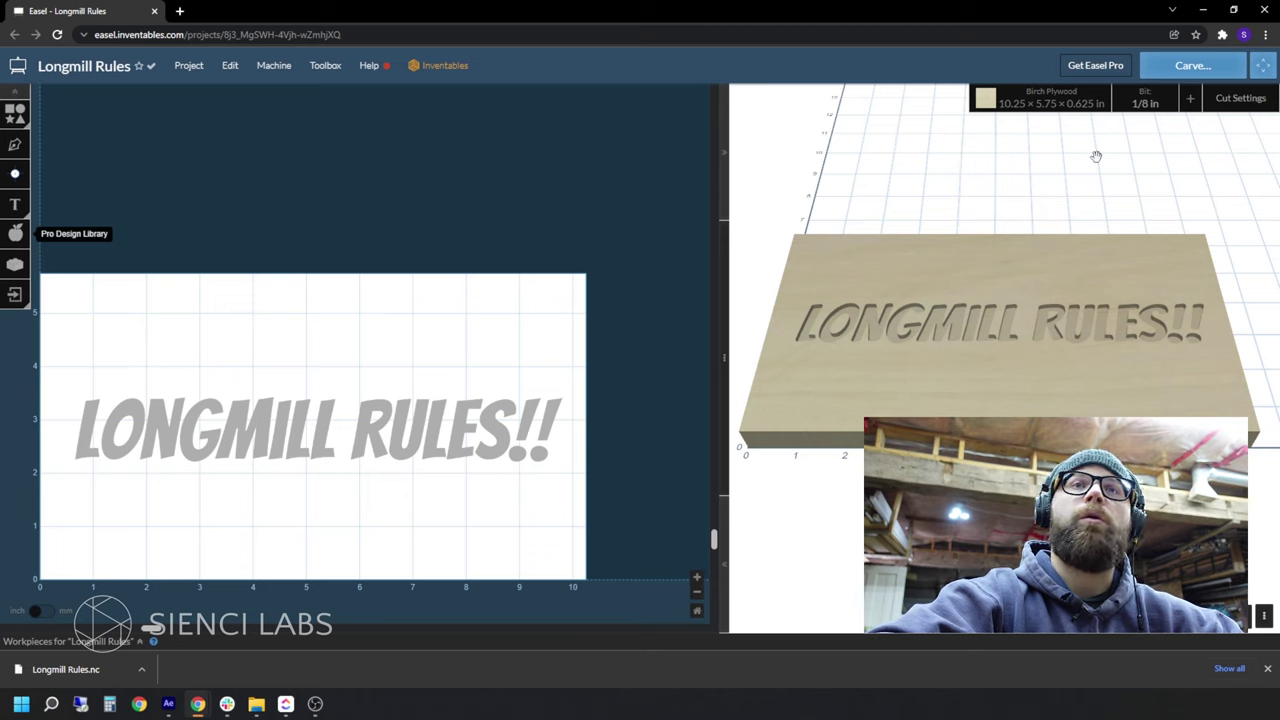
# Step: Download the g-code of the Longmill Rules project
pyautogui.click(194, 69)
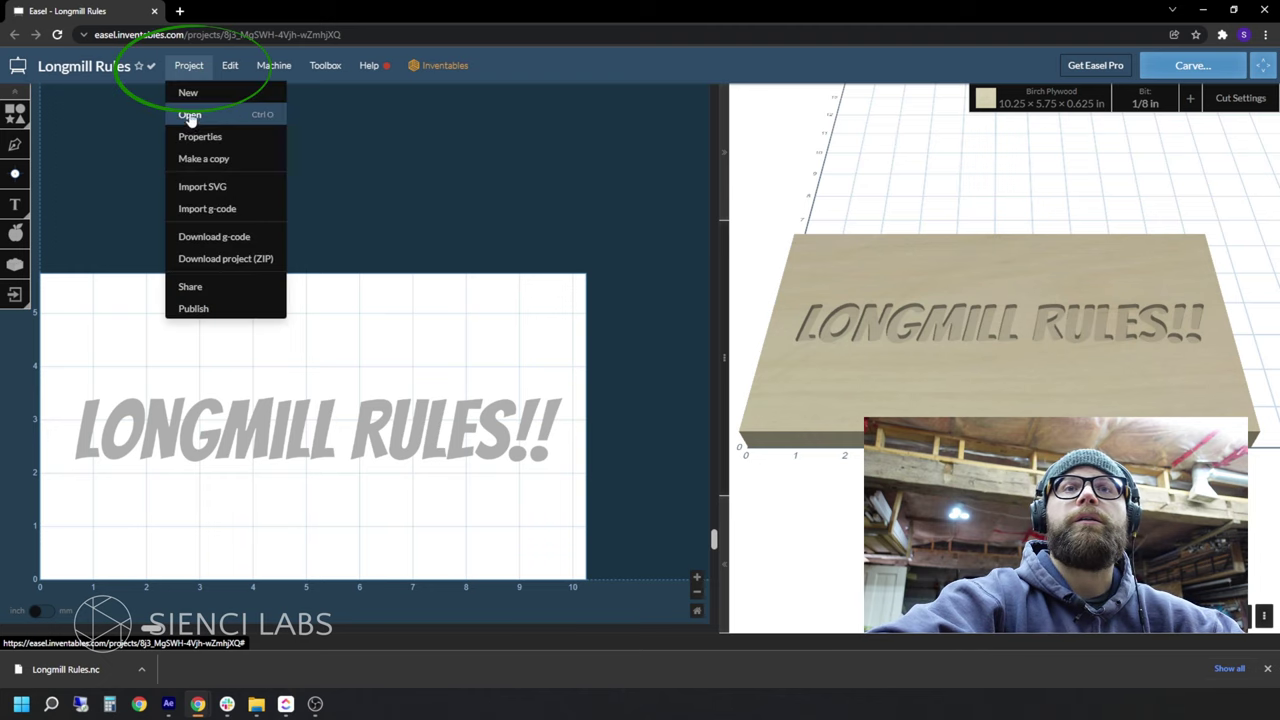
pyautogui.click(214, 238)
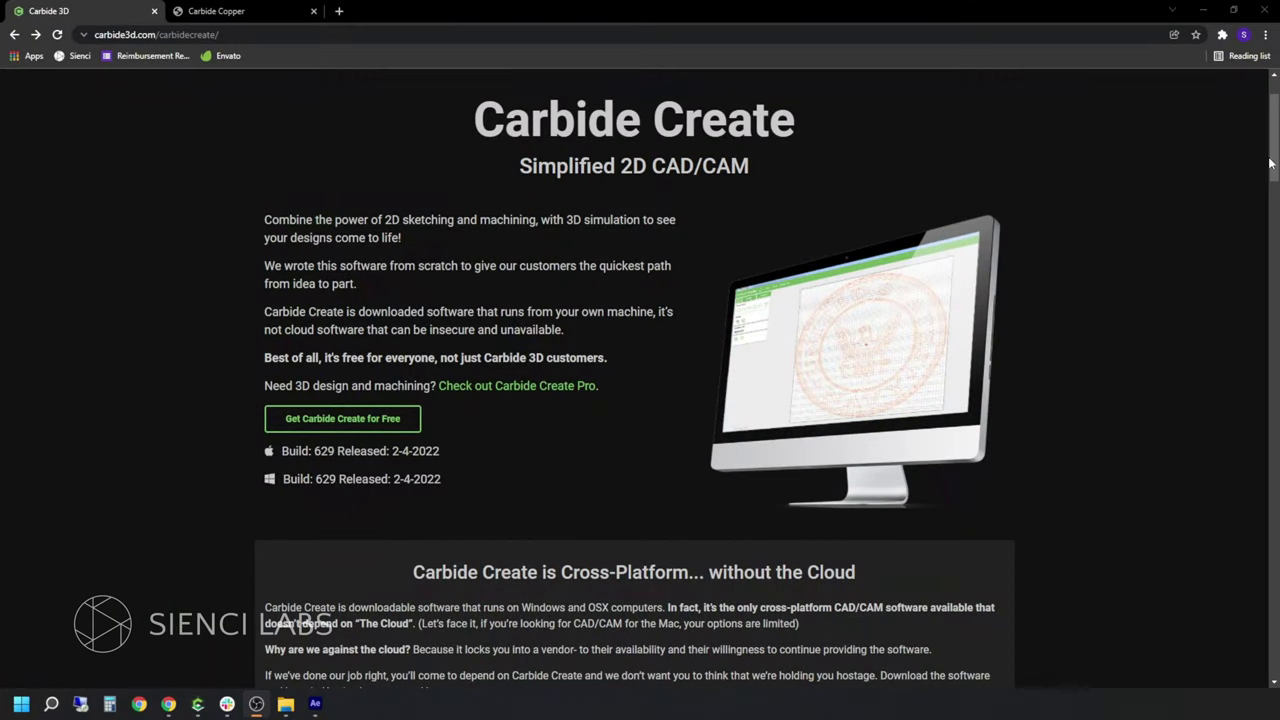
# Step: On the Carbide Create web page, open the Carbide Create Pro page and go to its trial information
pyautogui.moveTo(1272, 163); pyautogui.dragTo(1277, 319)
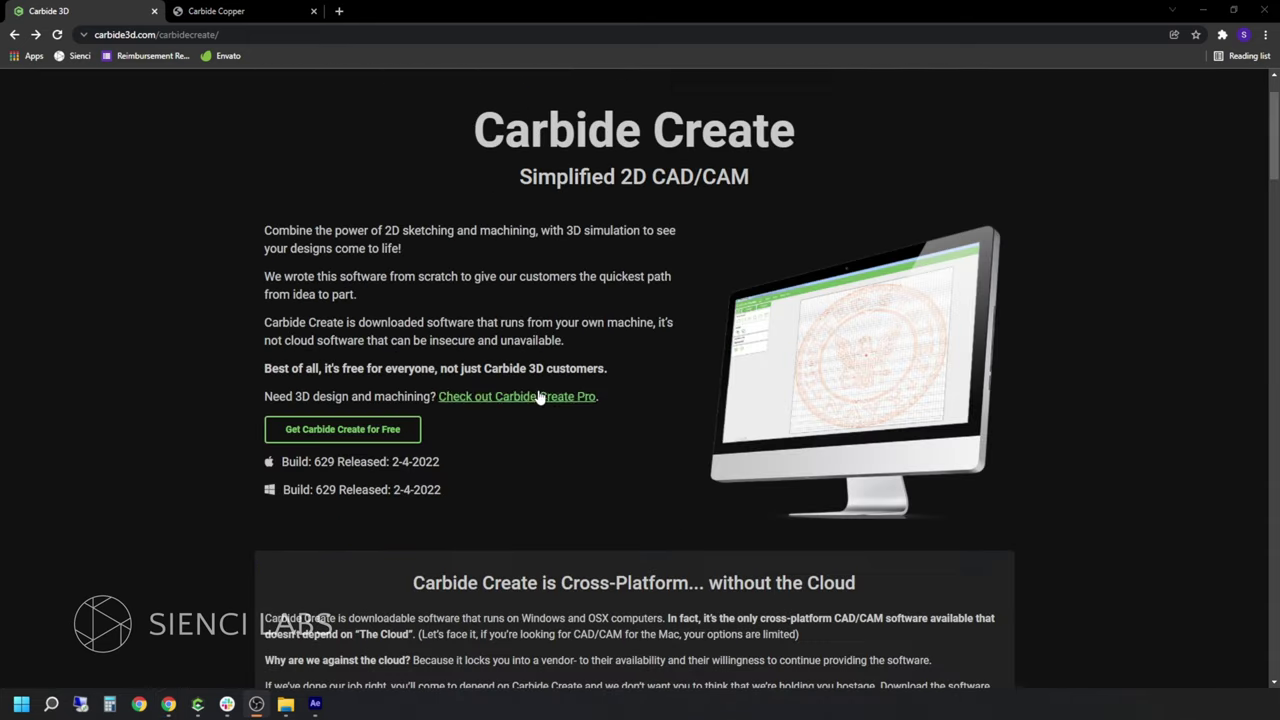
pyautogui.click(562, 397)
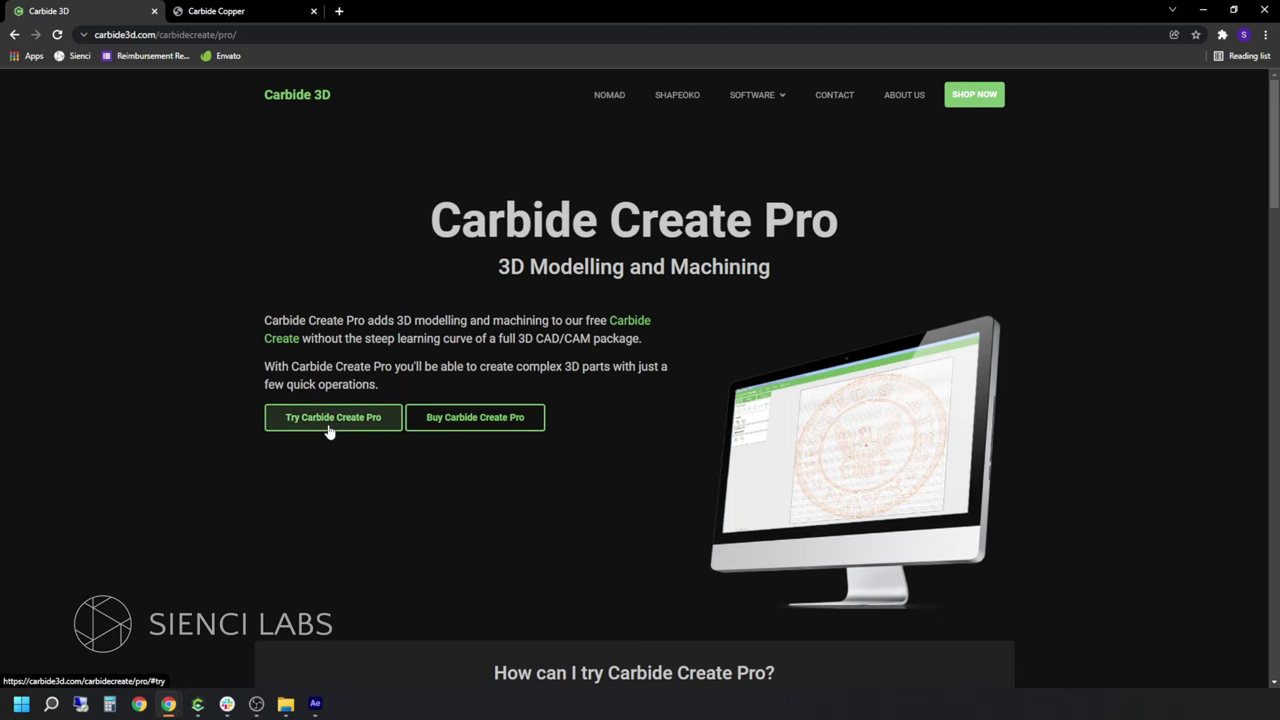
pyautogui.click(330, 418)
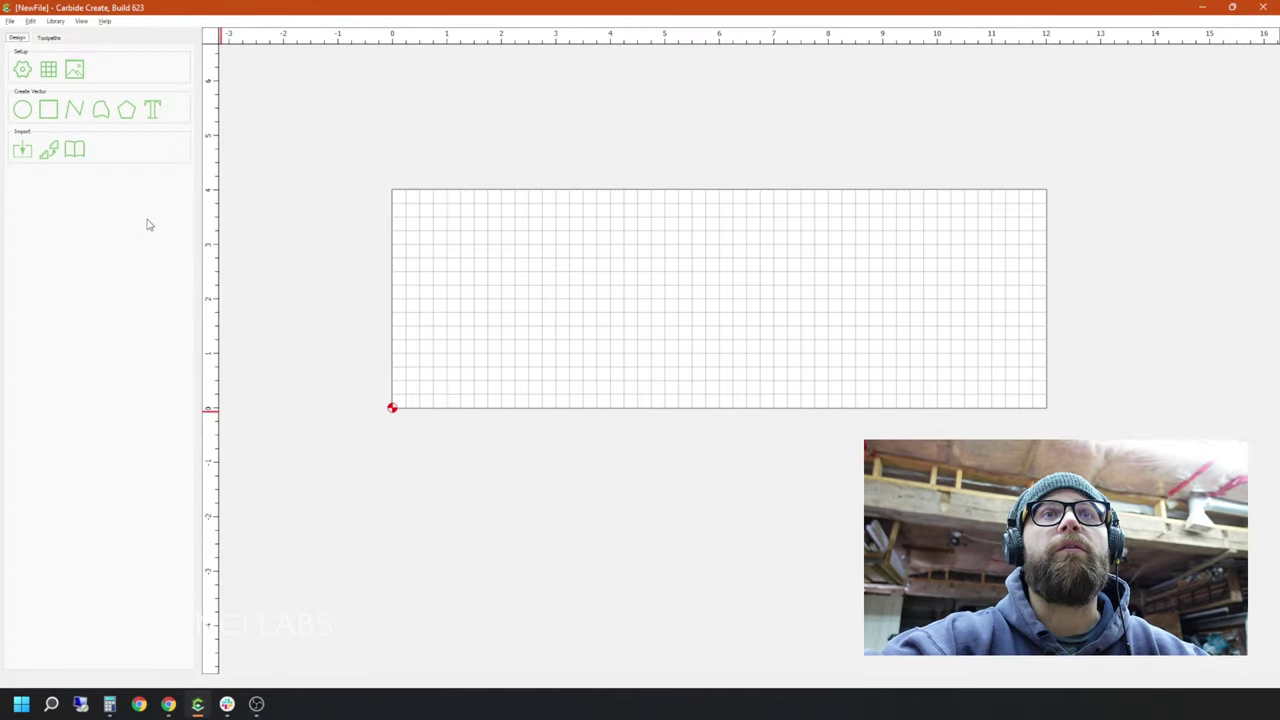
# Step: Switch to Carbide Create and open the job setup of the new file
pyautogui.click(23, 71)
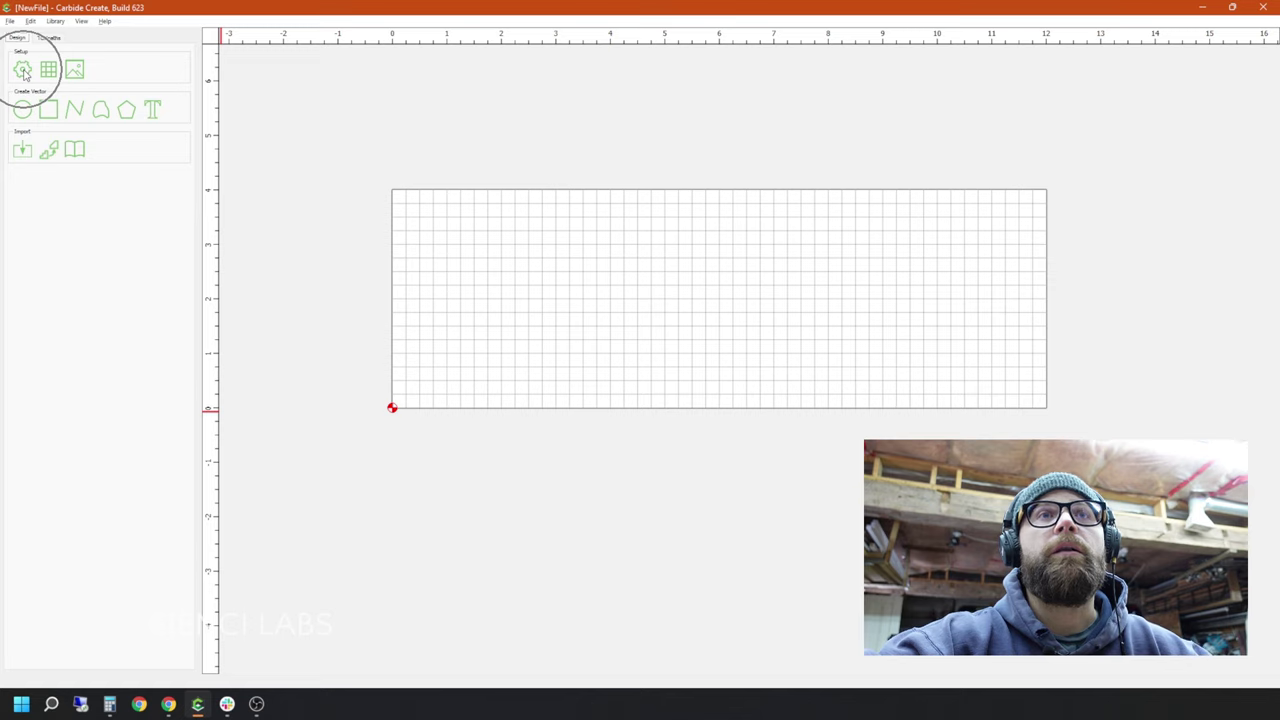
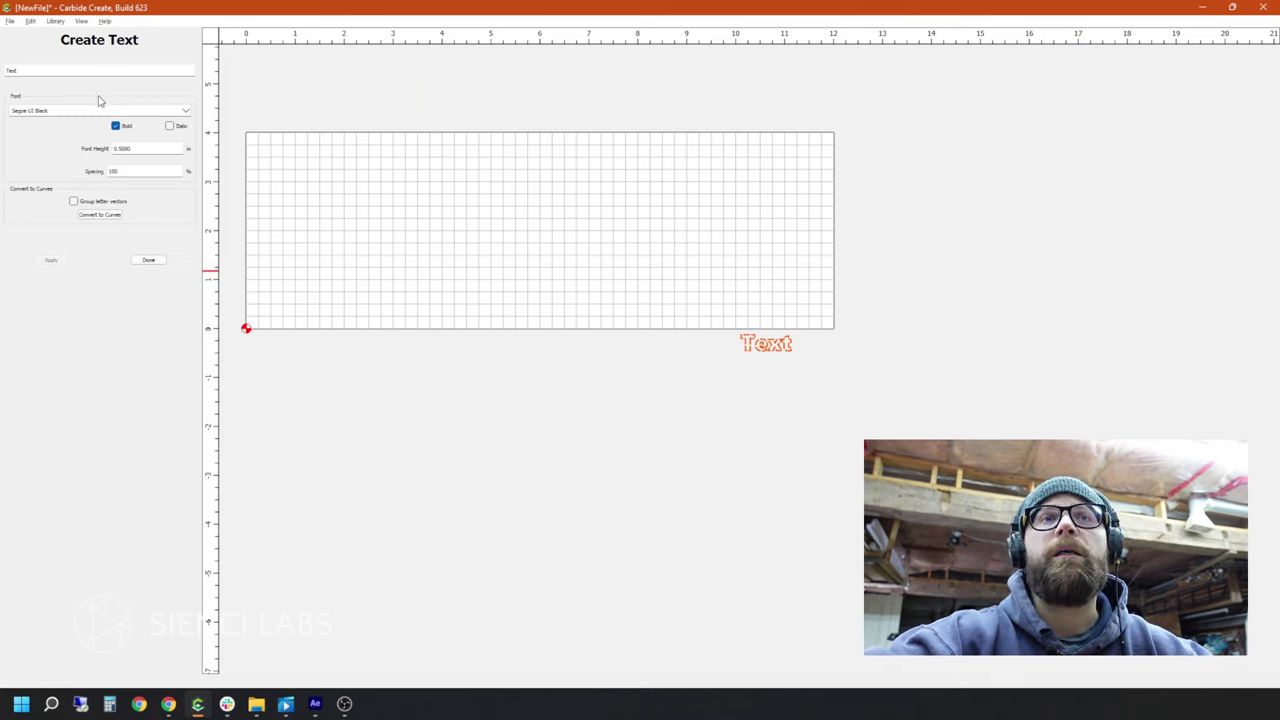
# Step: Replace the placeholder wording of the new text object with "Longmill Rules"
pyautogui.doubleClick(11, 70)
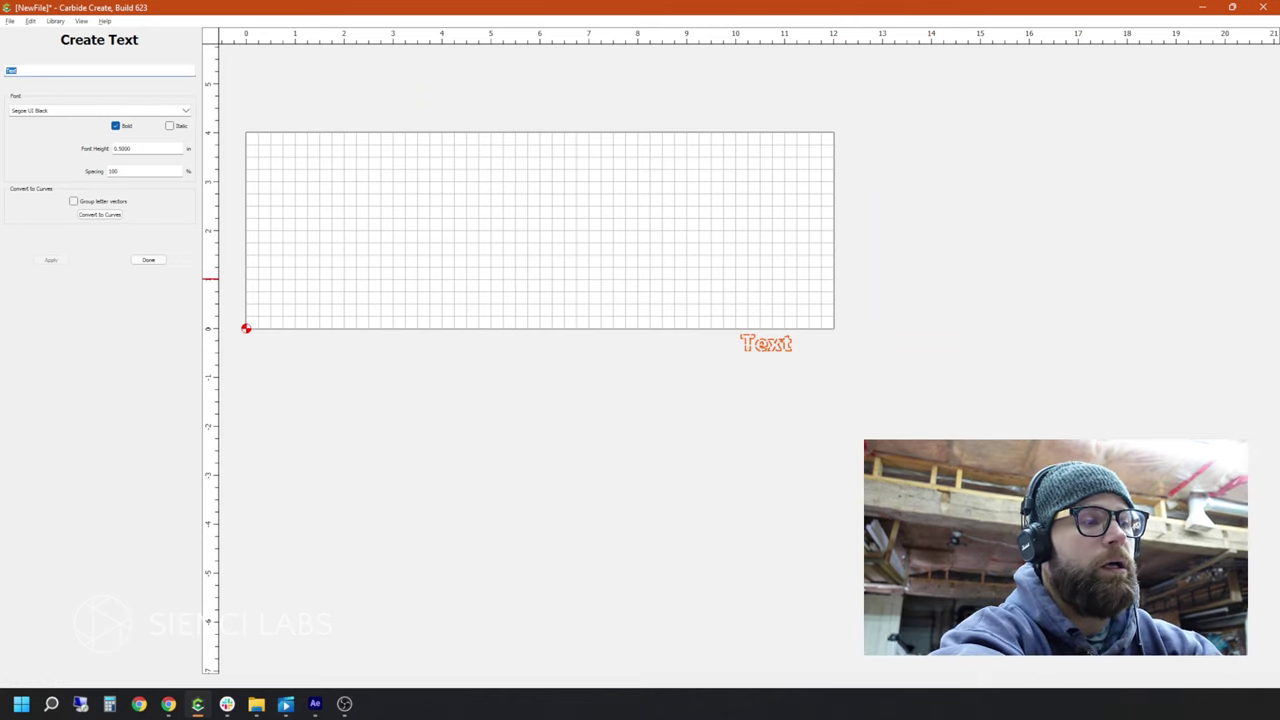
pyautogui.write('S')
pyautogui.write('ongmill ')
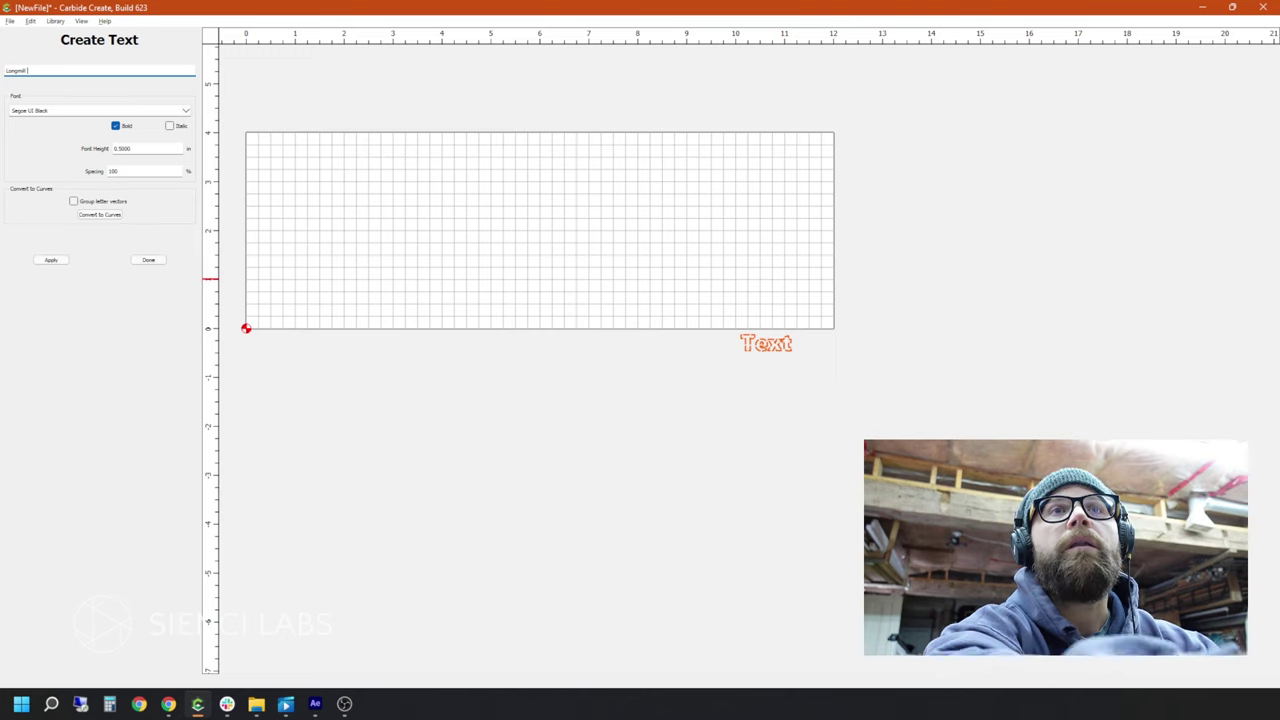
pyautogui.write('Rules')
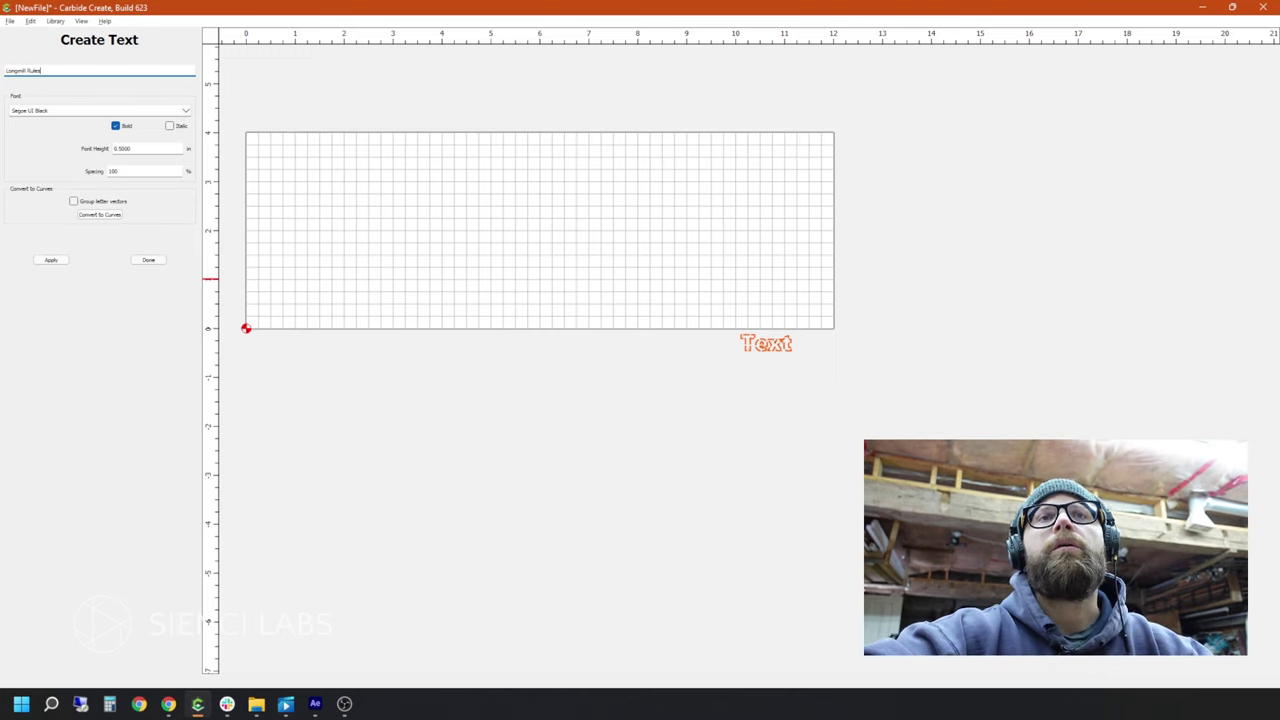
# Step: Browse the fonts, choose Segoe UI Black for the text, and apply the text changes
pyautogui.click(103, 111)
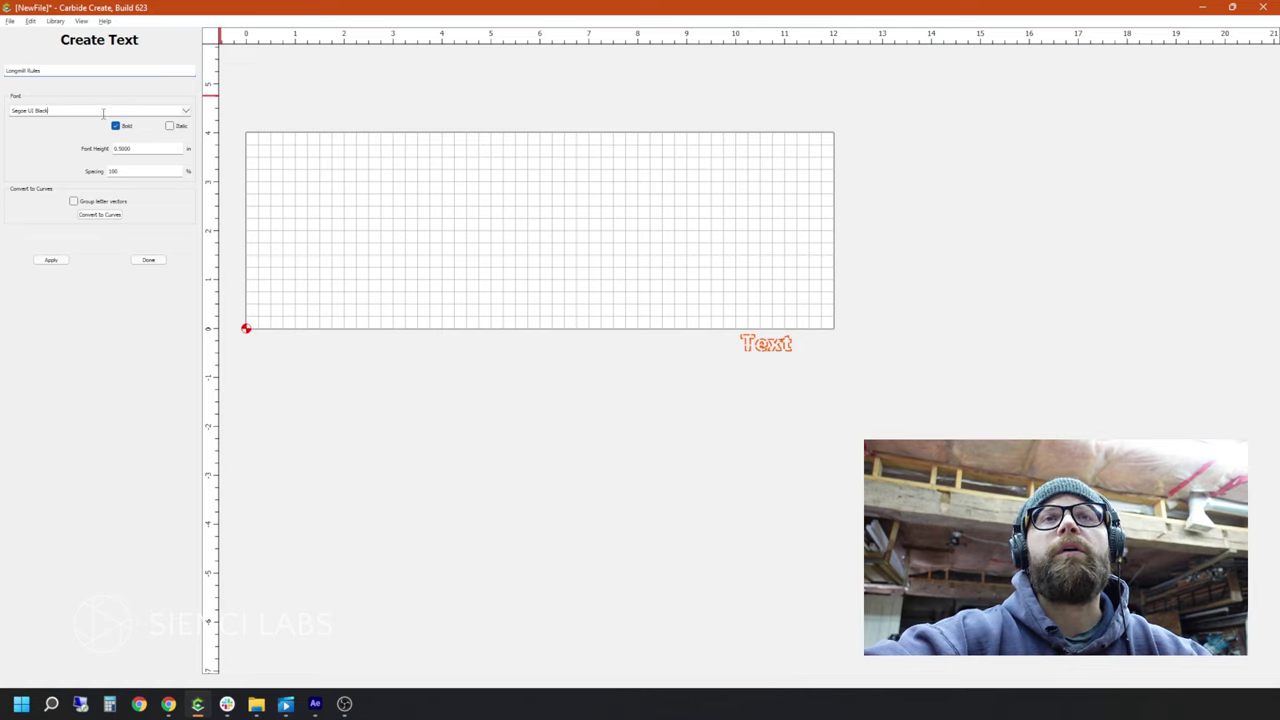
pyautogui.click(186, 110)
pyautogui.scroll(-5, 193, 165)
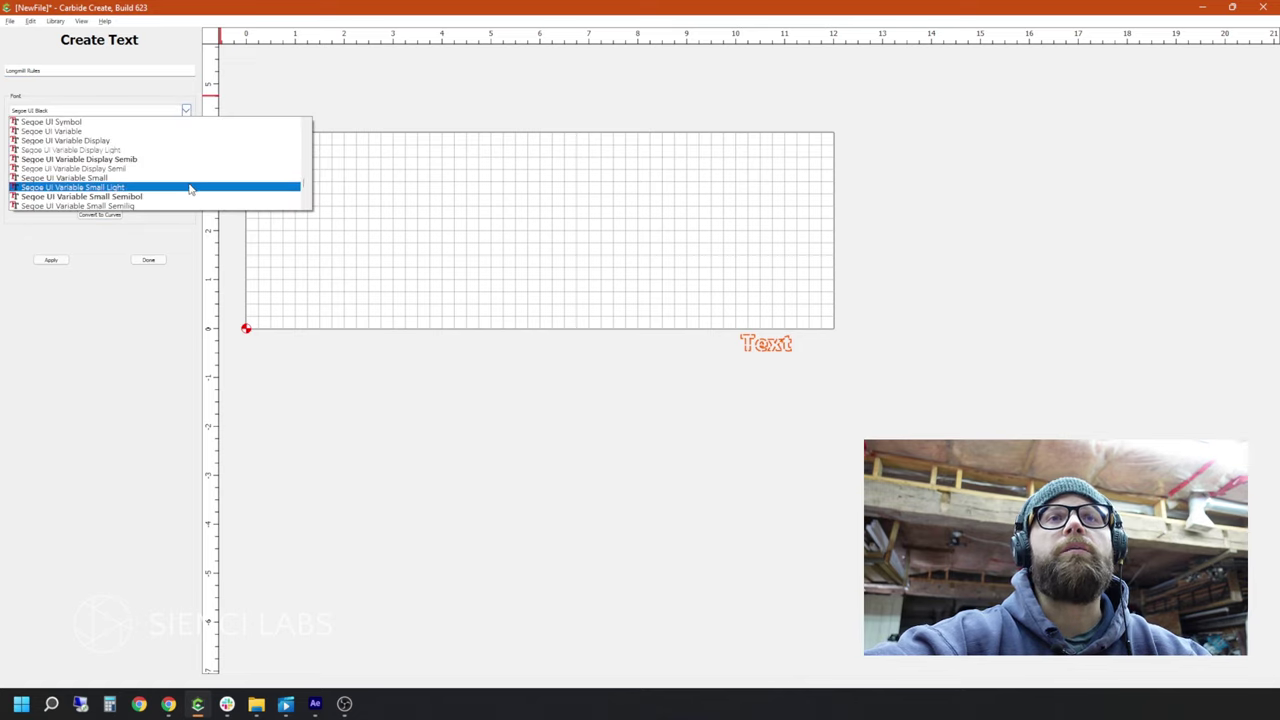
pyautogui.scroll(4, 190, 188)
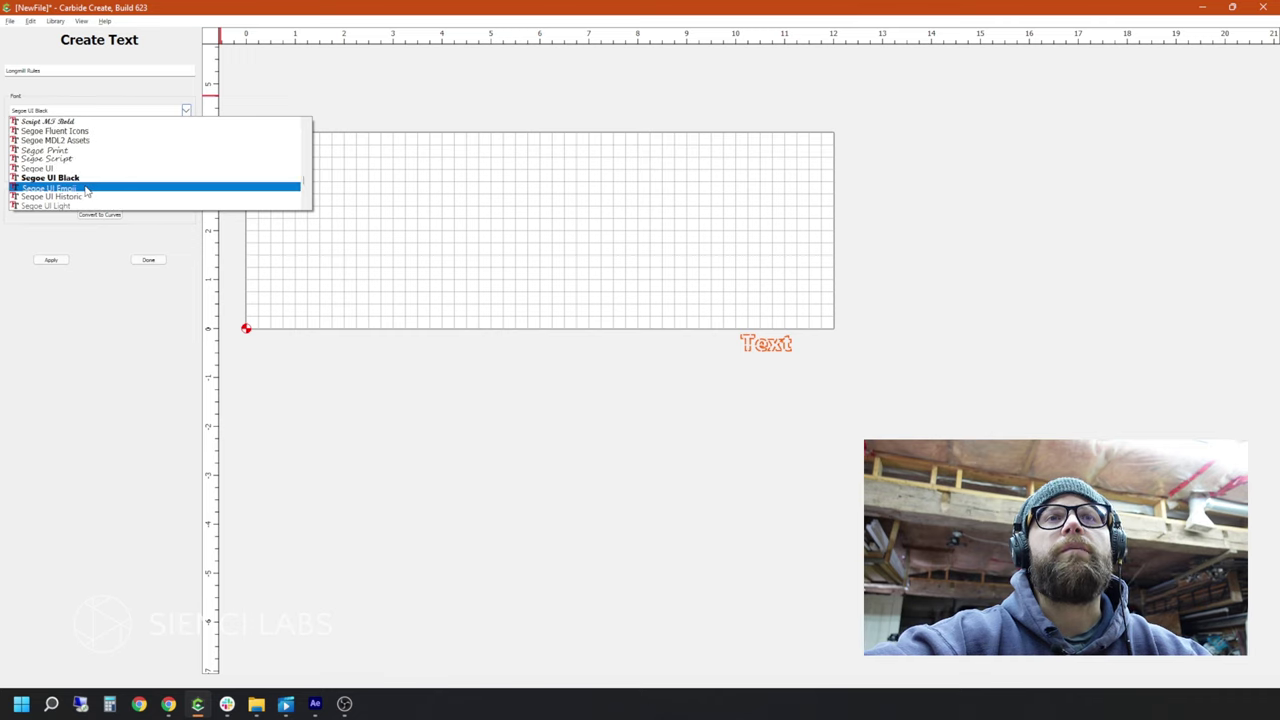
pyautogui.click(78, 178)
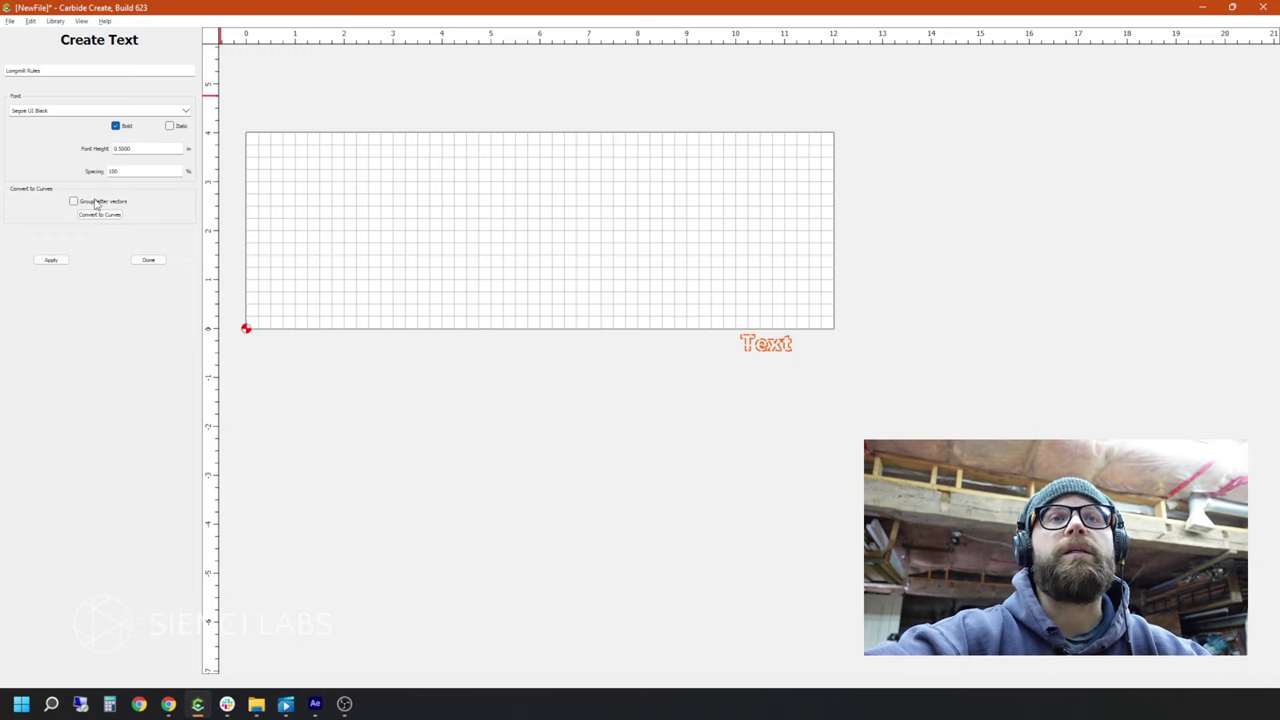
pyautogui.click(54, 261)
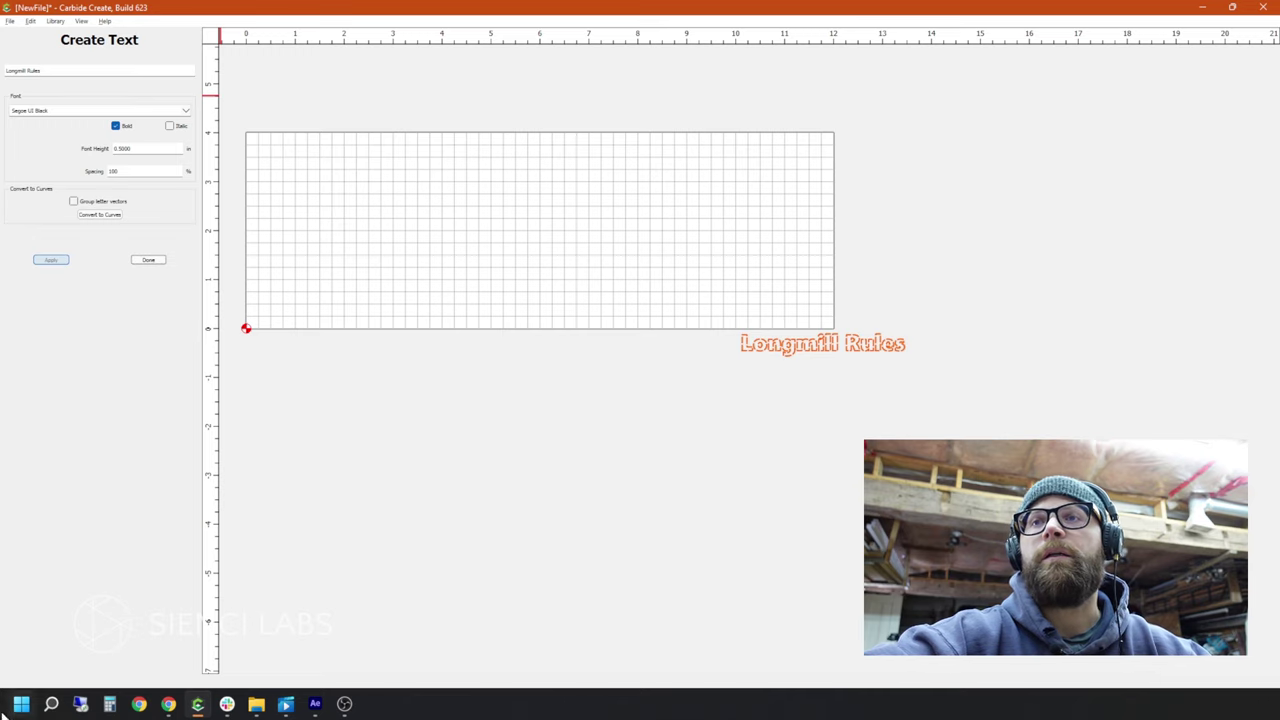
# Step: Move the "Longmill Rules" text to near the middle of the stock and finish the text creation
pyautogui.moveTo(818, 358); pyautogui.dragTo(583, 249)
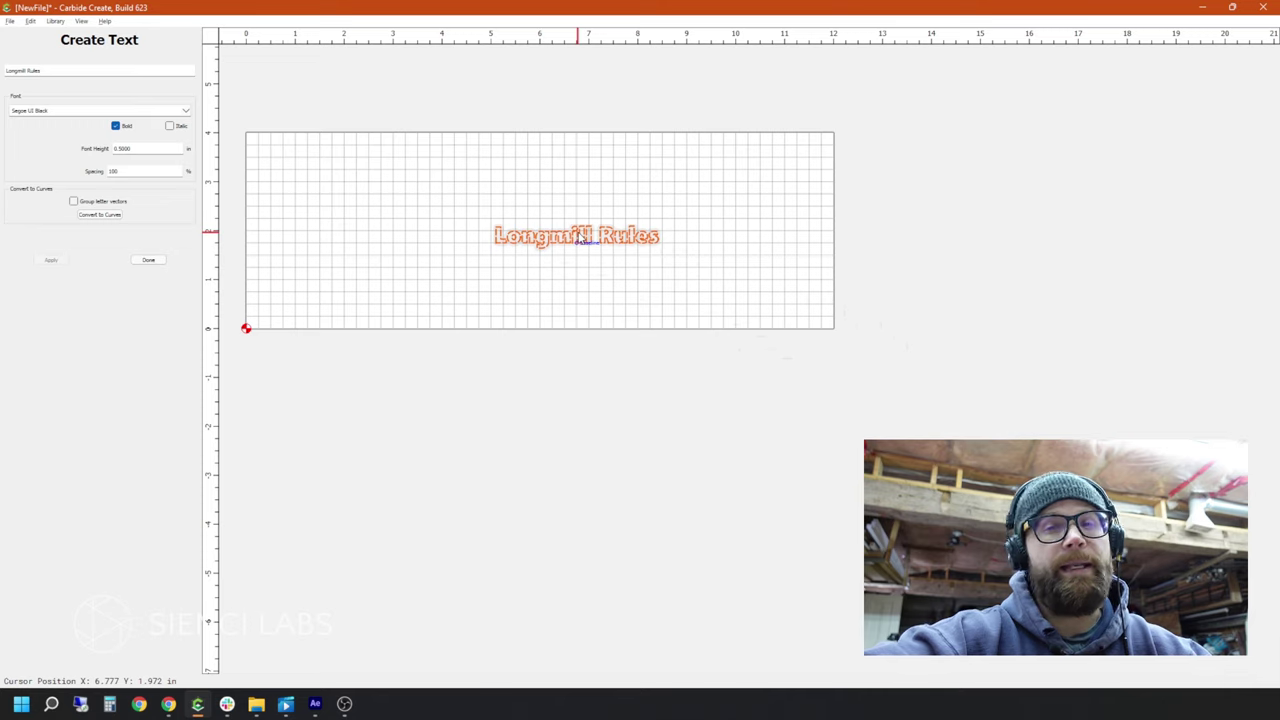
pyautogui.tripleClick(57, 74)
pyautogui.click(148, 260)
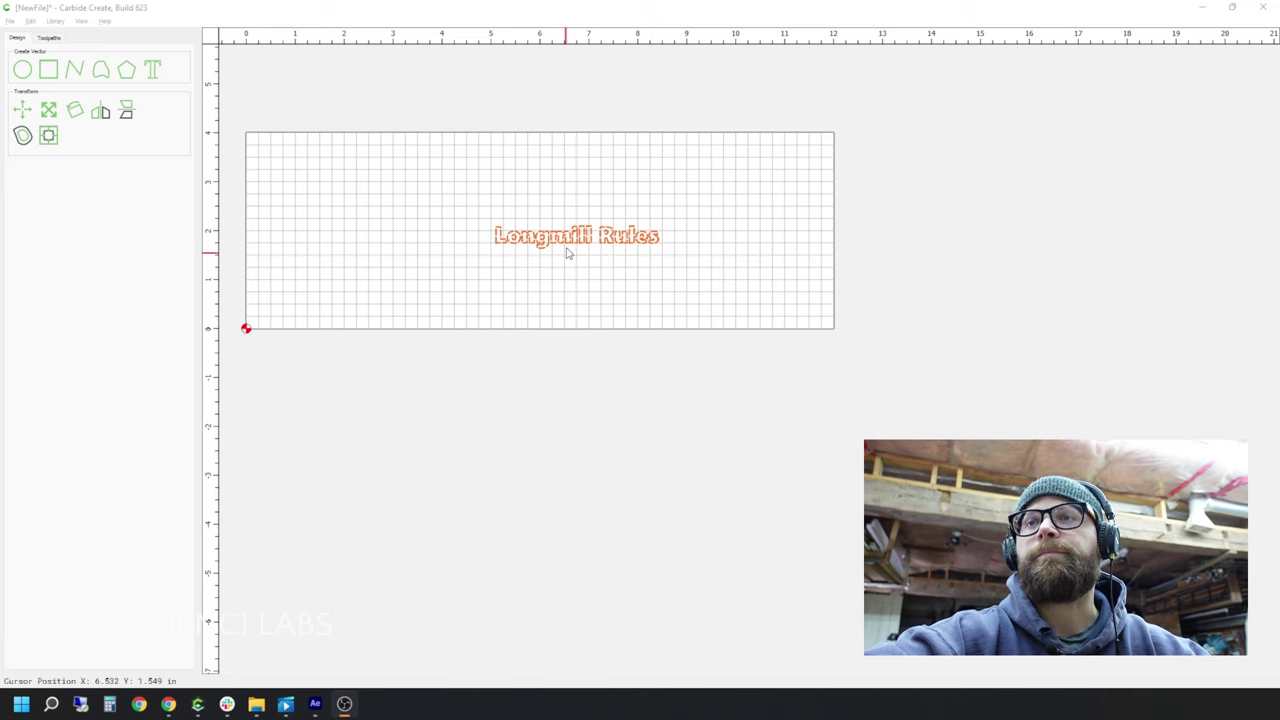
# Step: Scale the text to about 11.25 by 1.53 in and shift it slightly upward on the stock
pyautogui.click(53, 117)
pyautogui.click(53, 117)
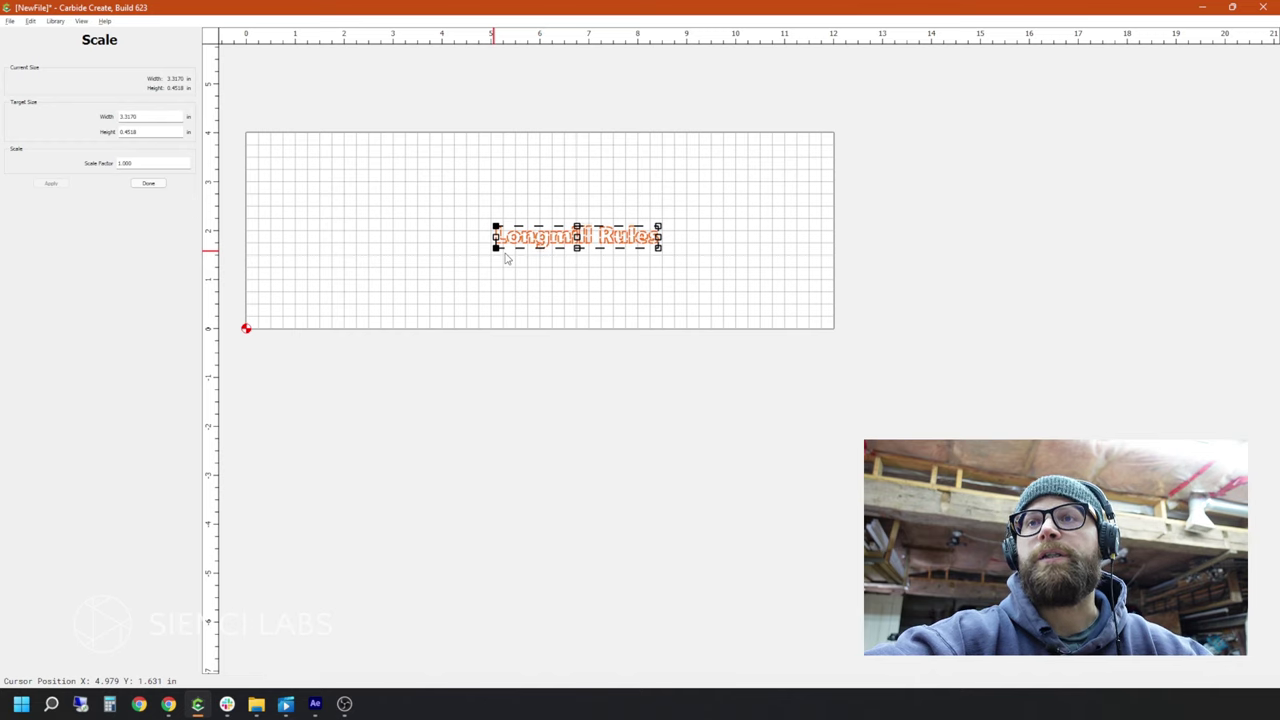
pyautogui.moveTo(496, 226); pyautogui.dragTo(272, 185)
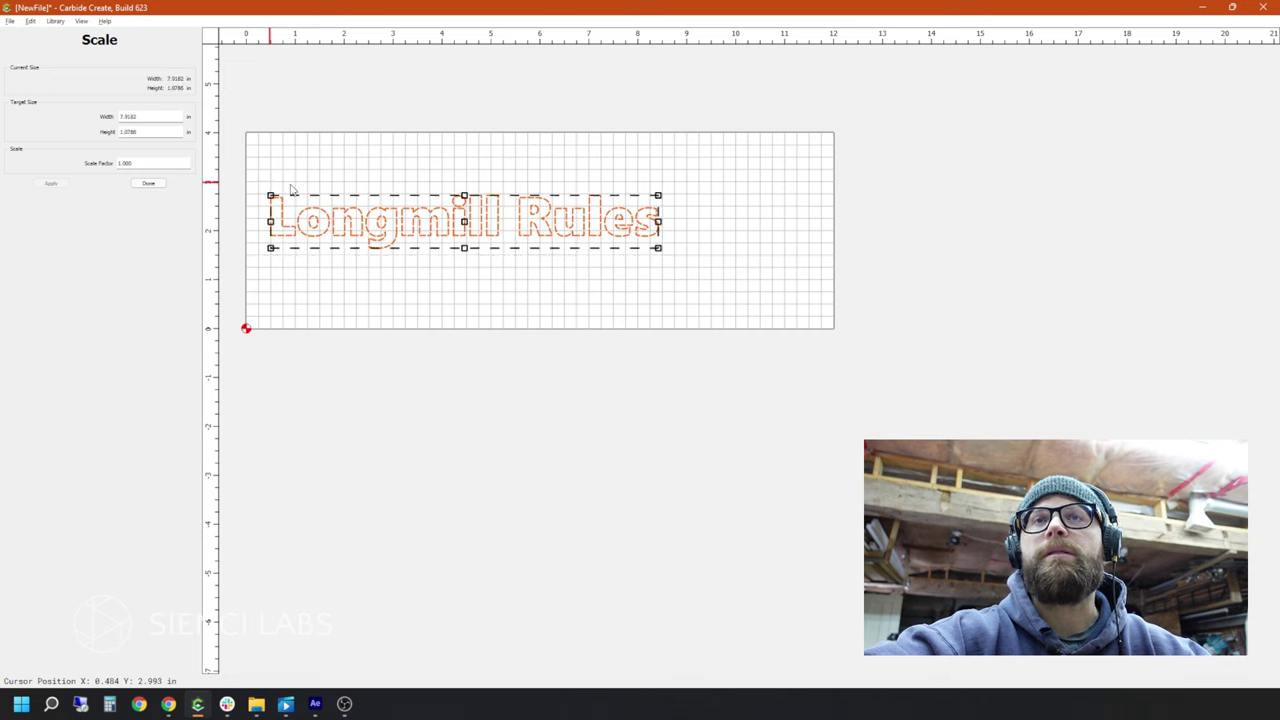
pyautogui.moveTo(658, 248); pyautogui.dragTo(820, 297)
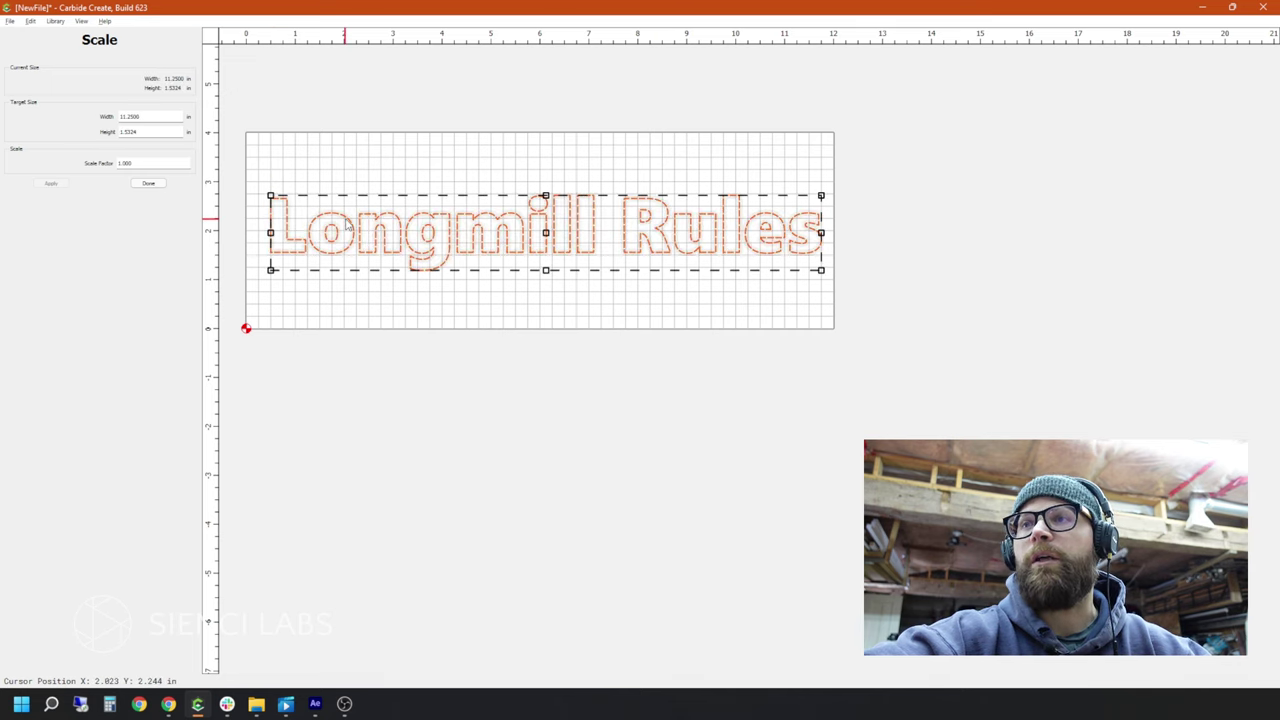
pyautogui.moveTo(347, 228); pyautogui.dragTo(348, 208)
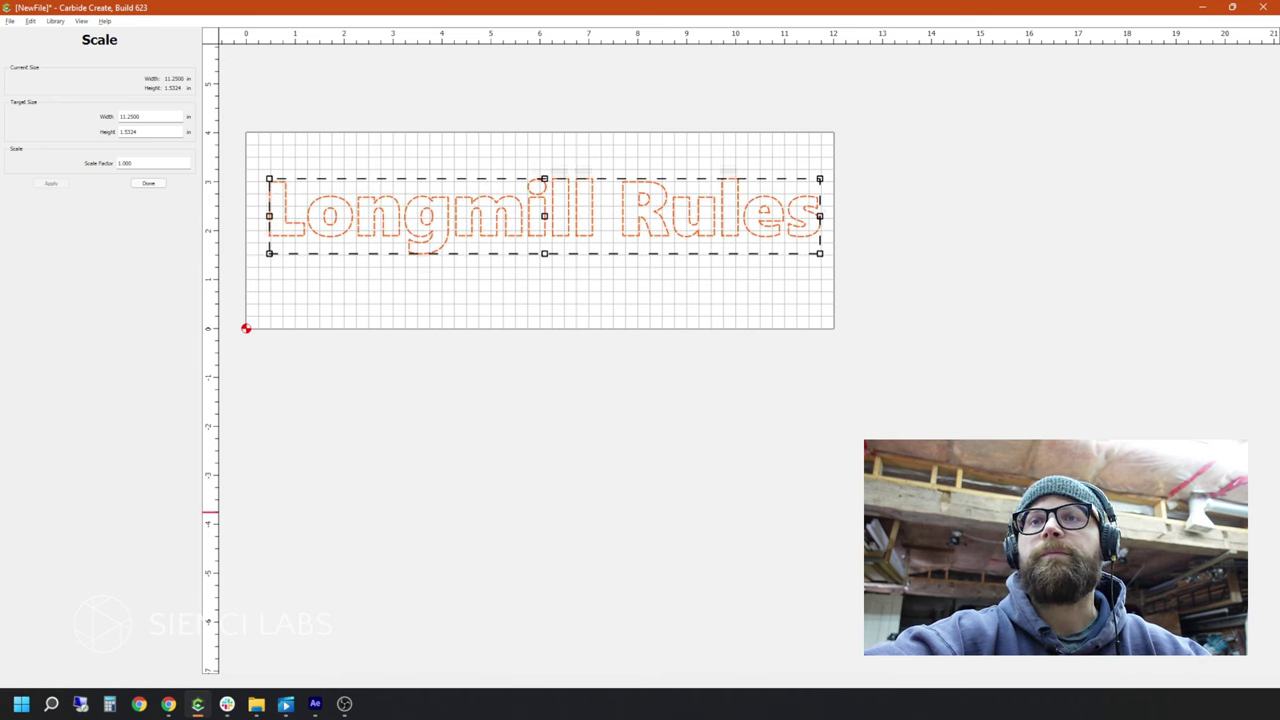
pyautogui.click(672, 311)
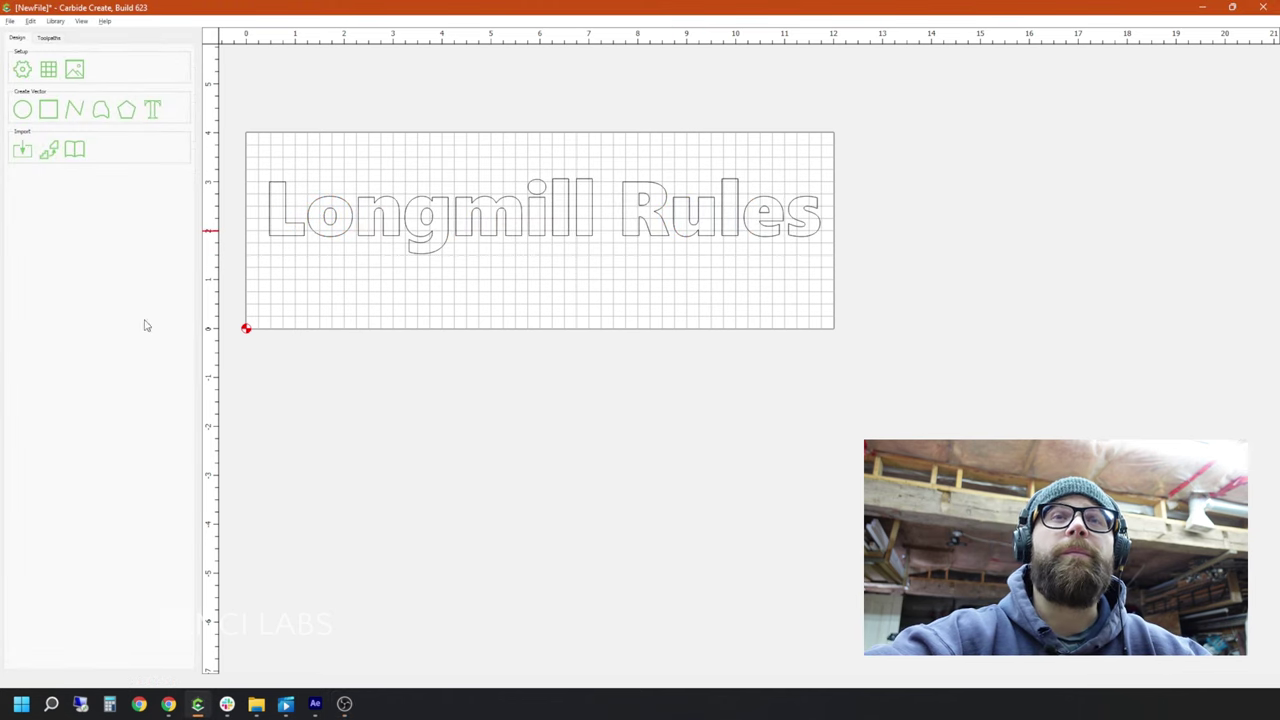
# Step: Select the whole "Longmill Rules" text and start a pocket toolpath for it
pyautogui.hotkey('ctrl', 'a')
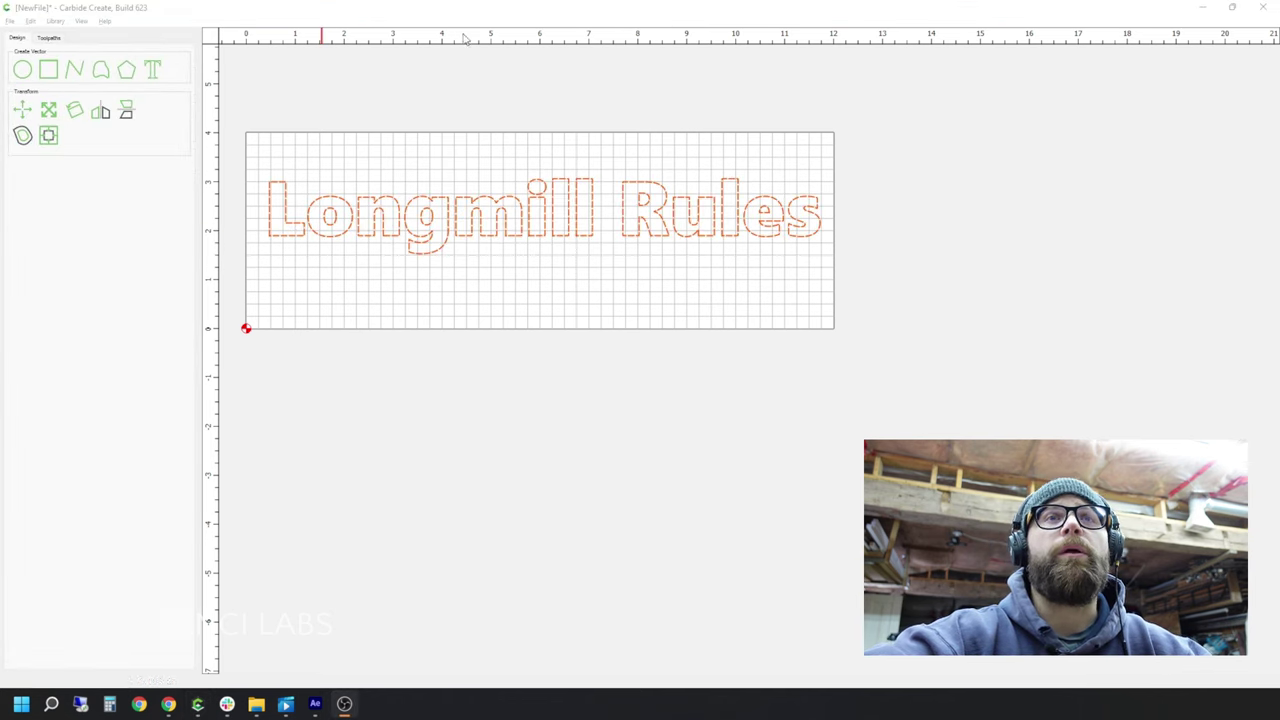
pyautogui.click(50, 38)
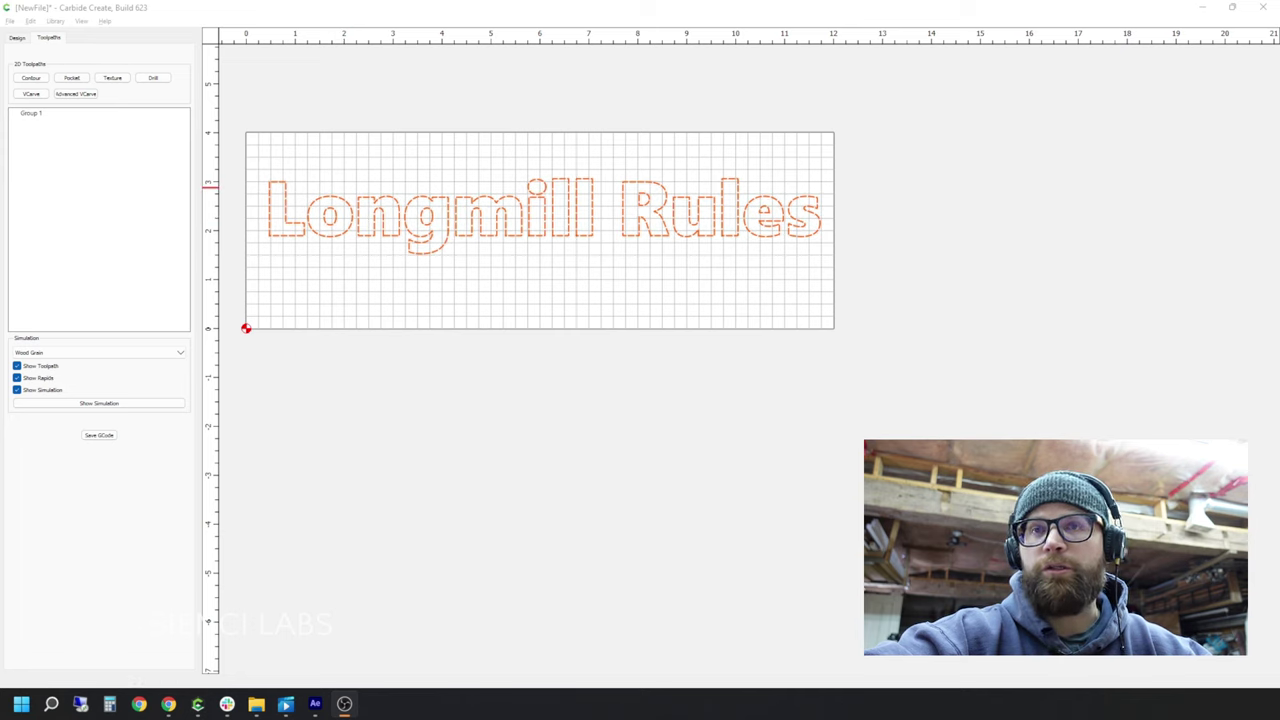
pyautogui.click(78, 80)
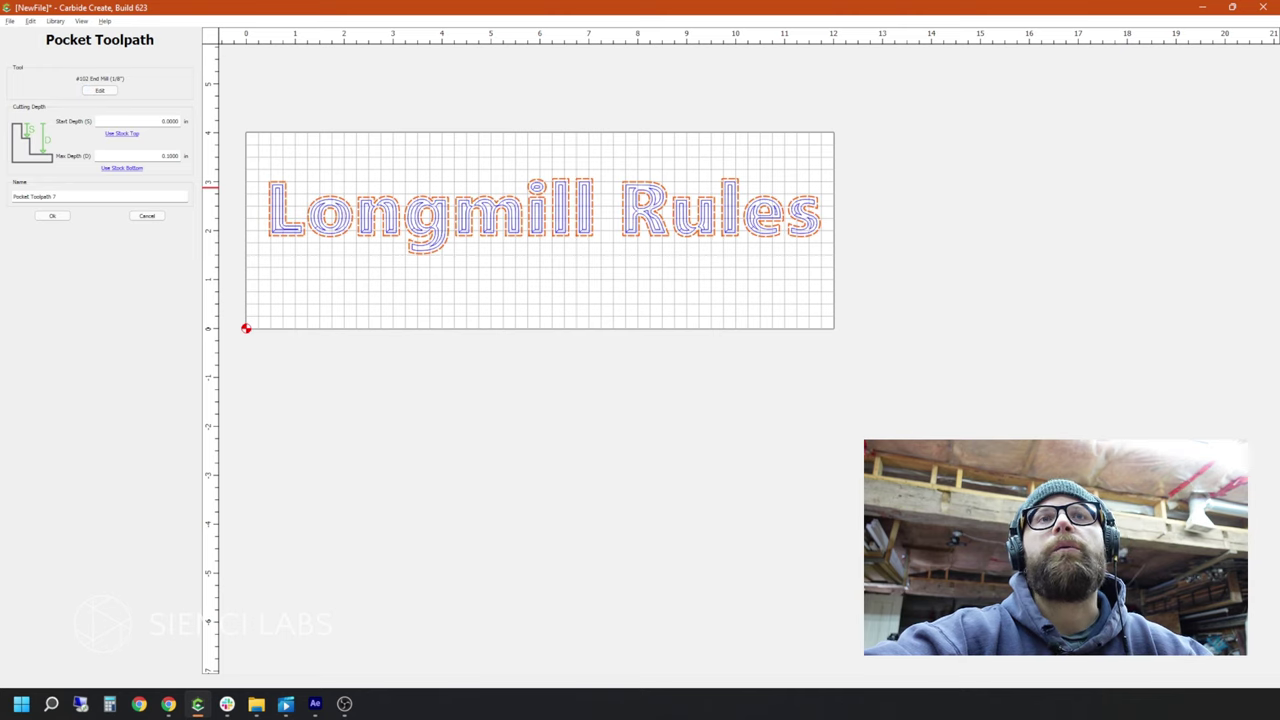
# Step: Choose the #102 End Mill (1/8") from the Carbide 3D-Nomad 3-Softwood library for the pocket toolpath, keeping its default cutting parameters
pyautogui.click(100, 91)
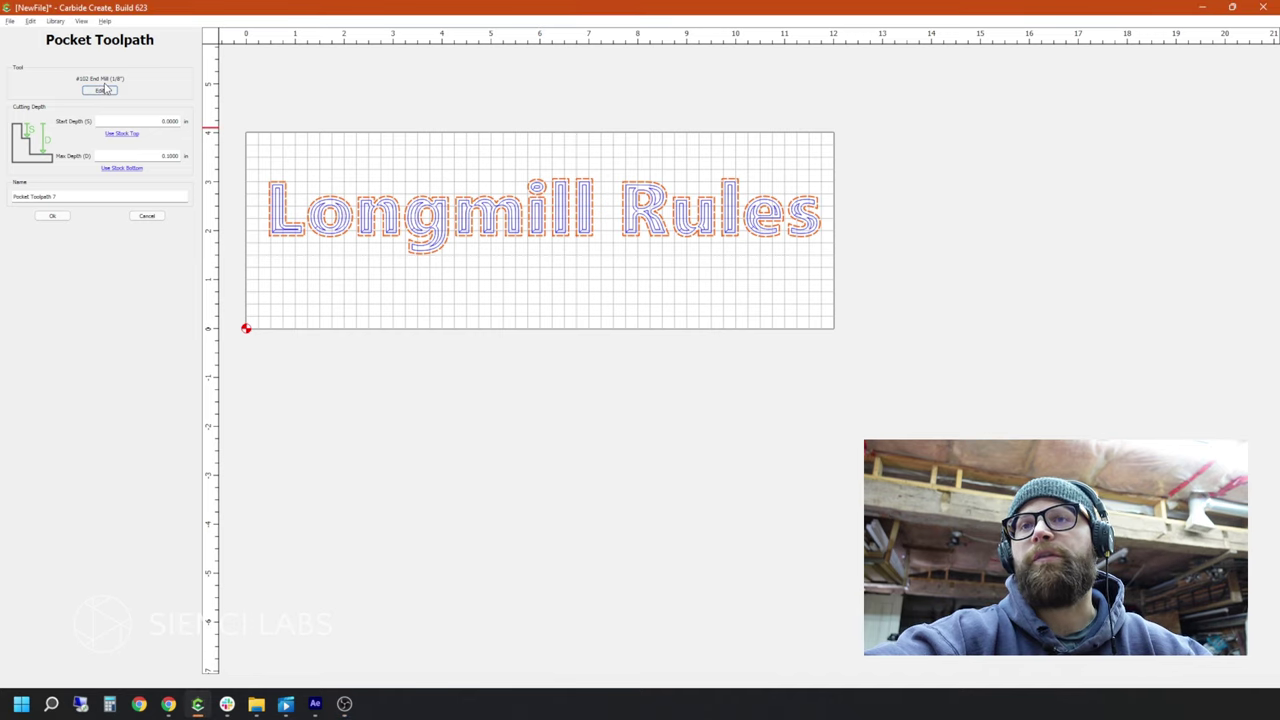
pyautogui.click(104, 90)
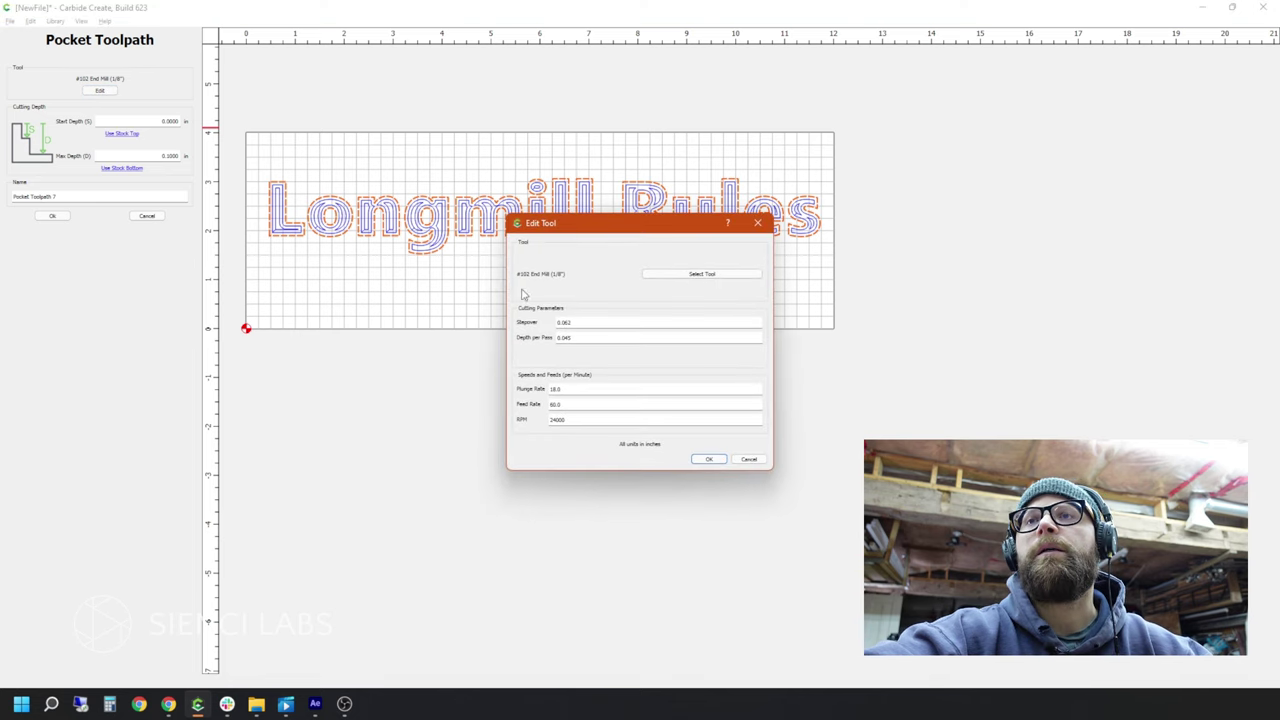
pyautogui.click(708, 275)
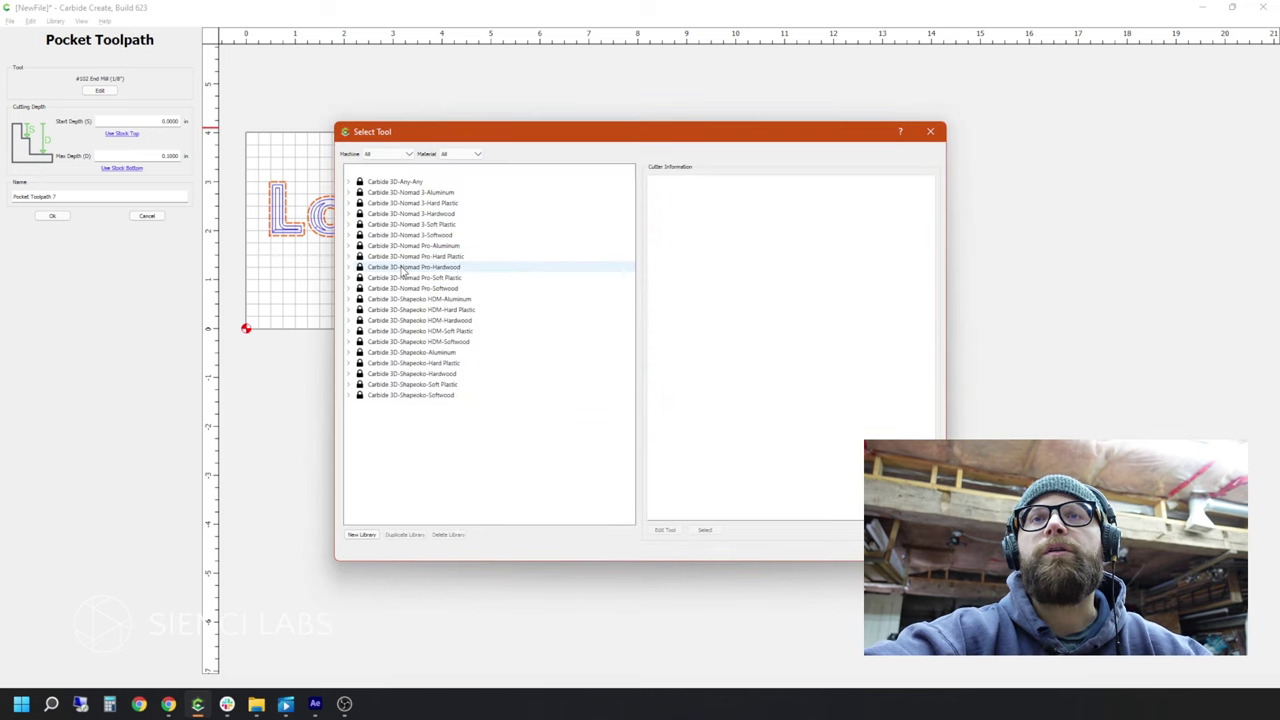
pyautogui.click(396, 236)
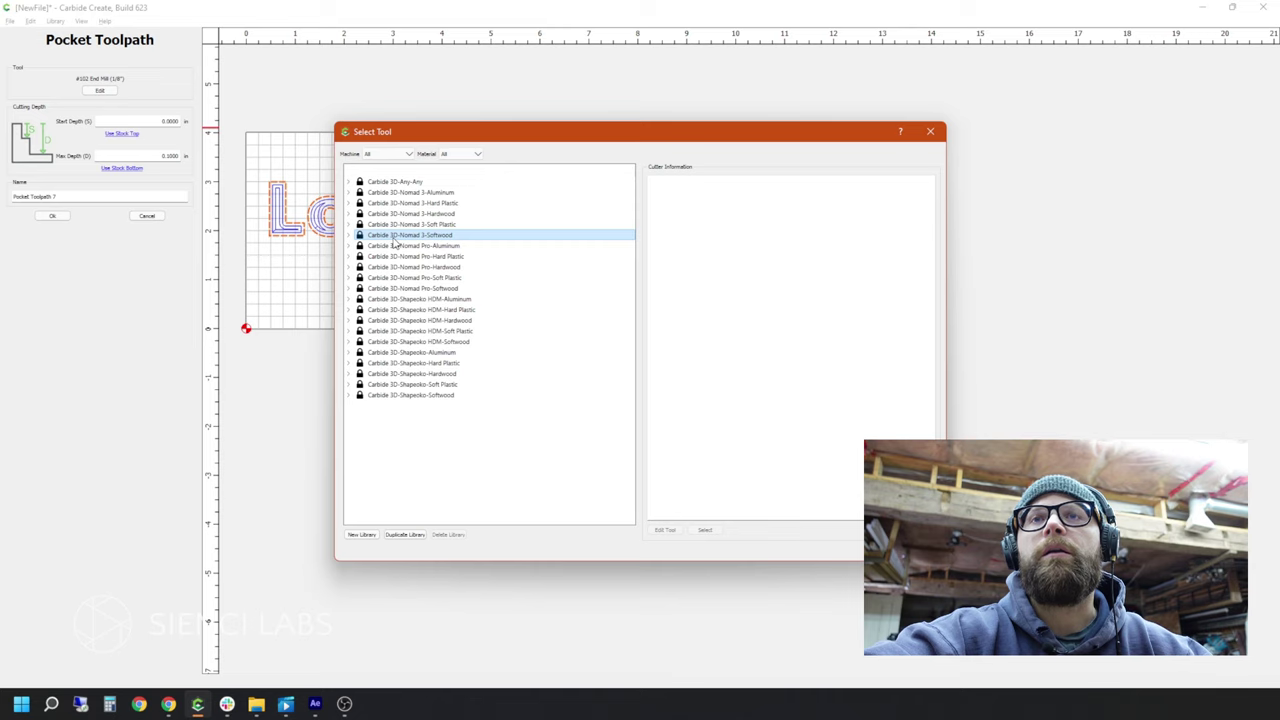
pyautogui.click(353, 235)
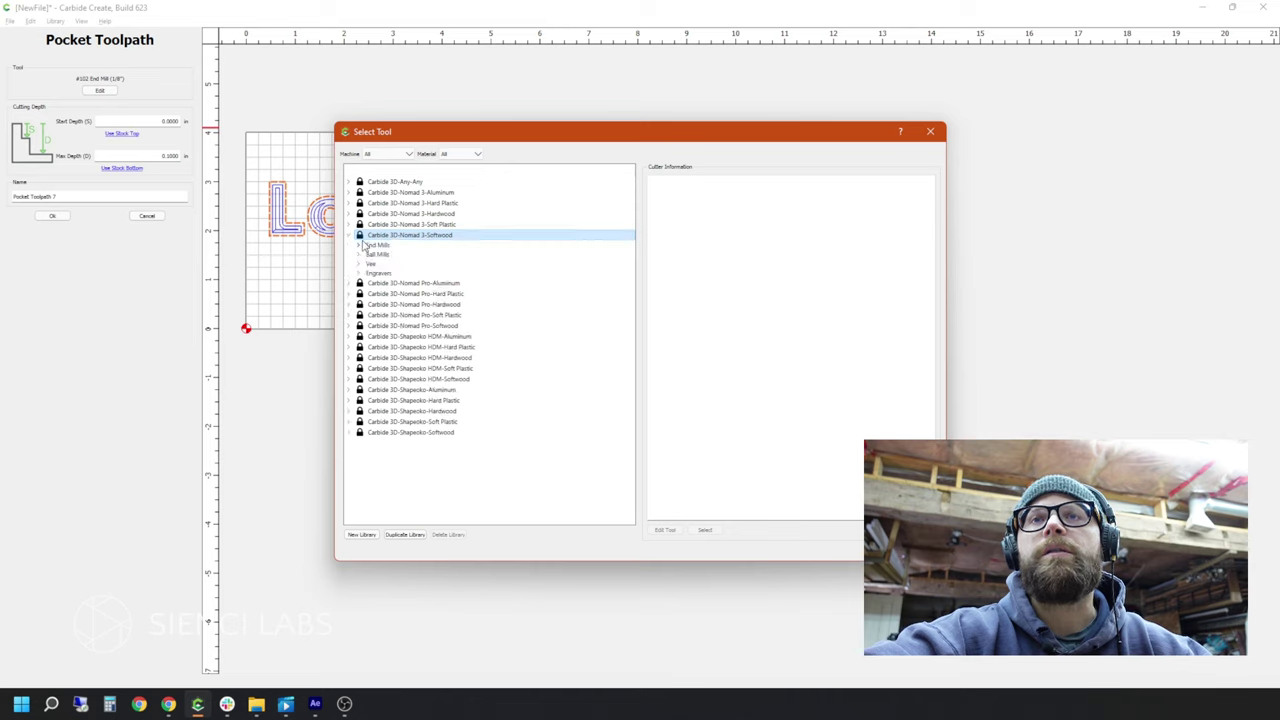
pyautogui.click(359, 246)
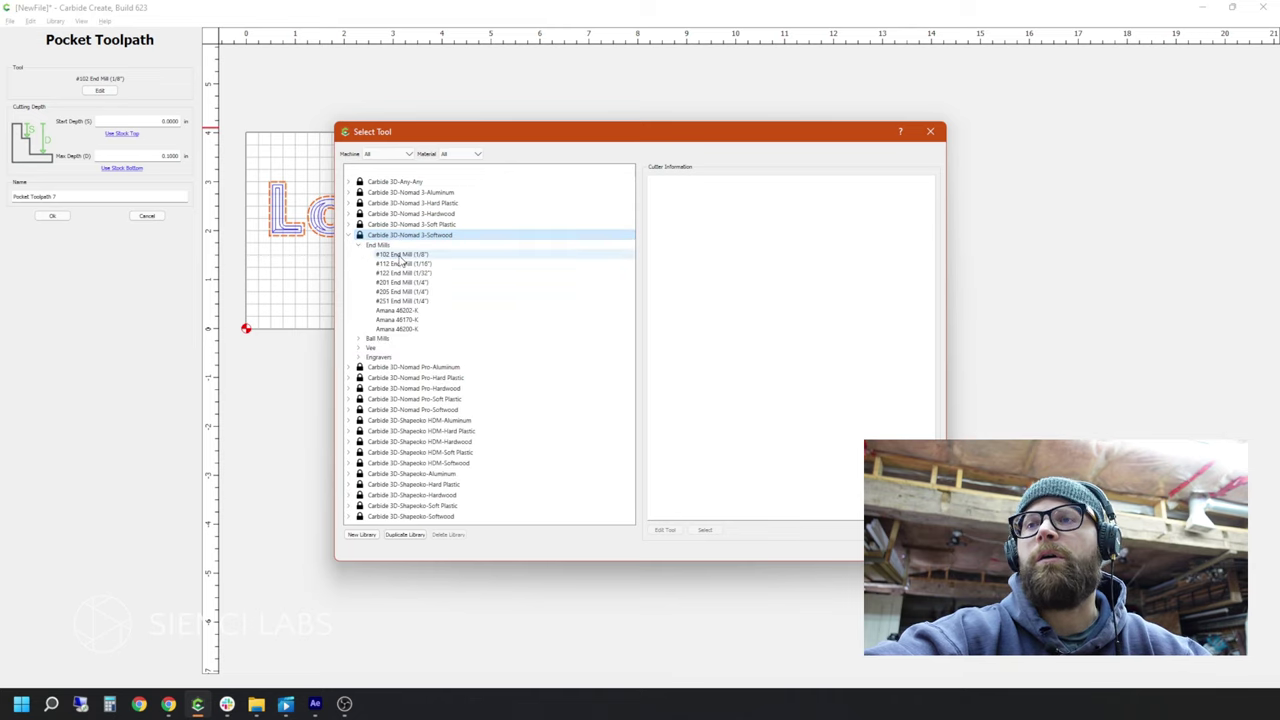
pyautogui.click(403, 256)
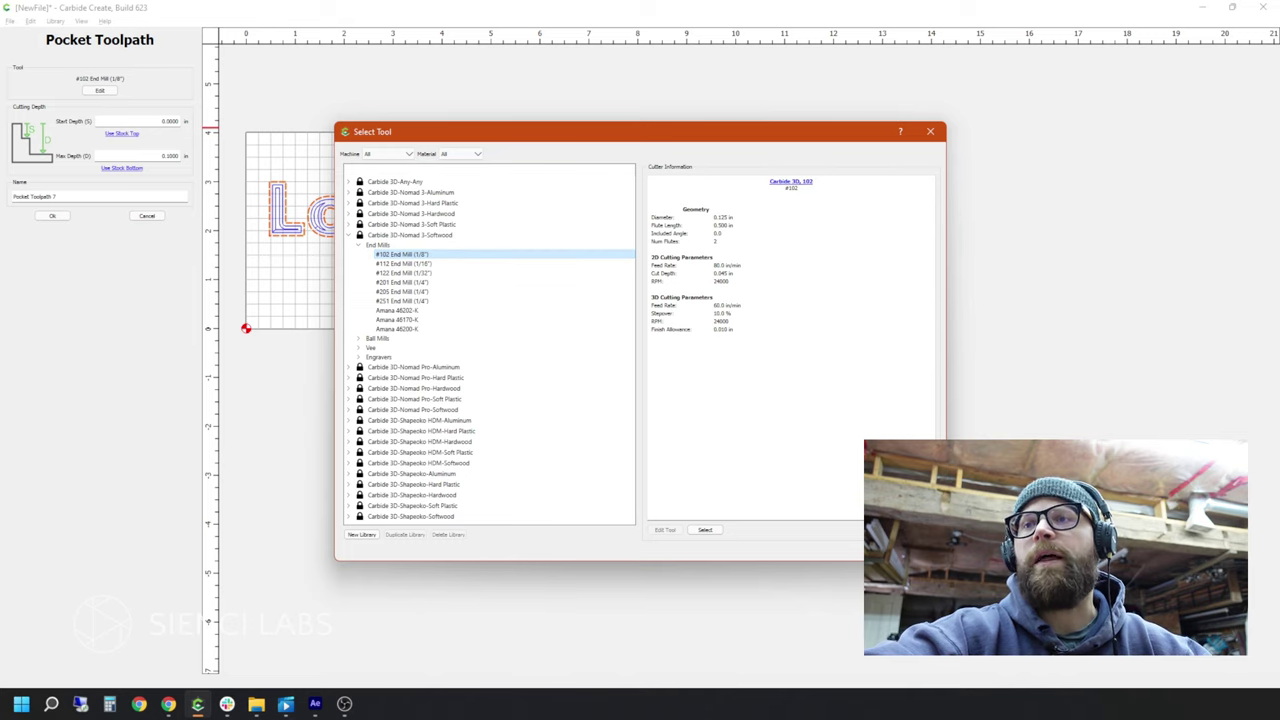
pyautogui.press('Return')
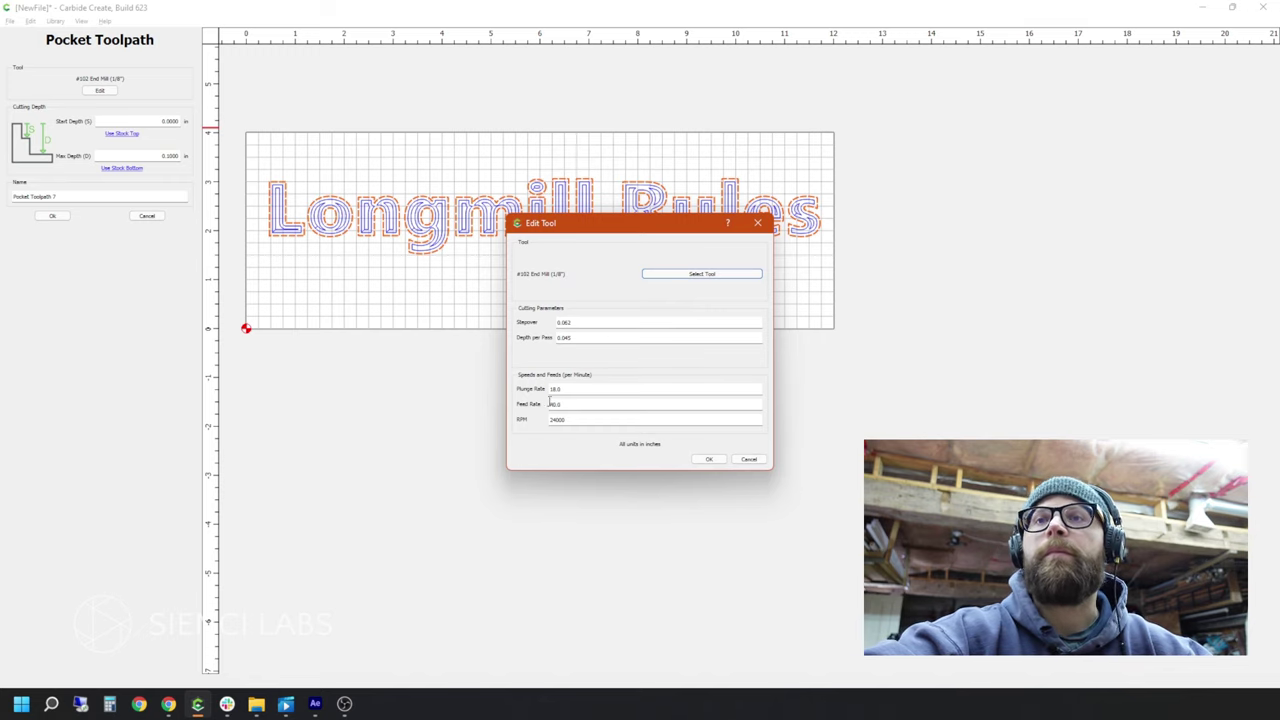
pyautogui.click(709, 459)
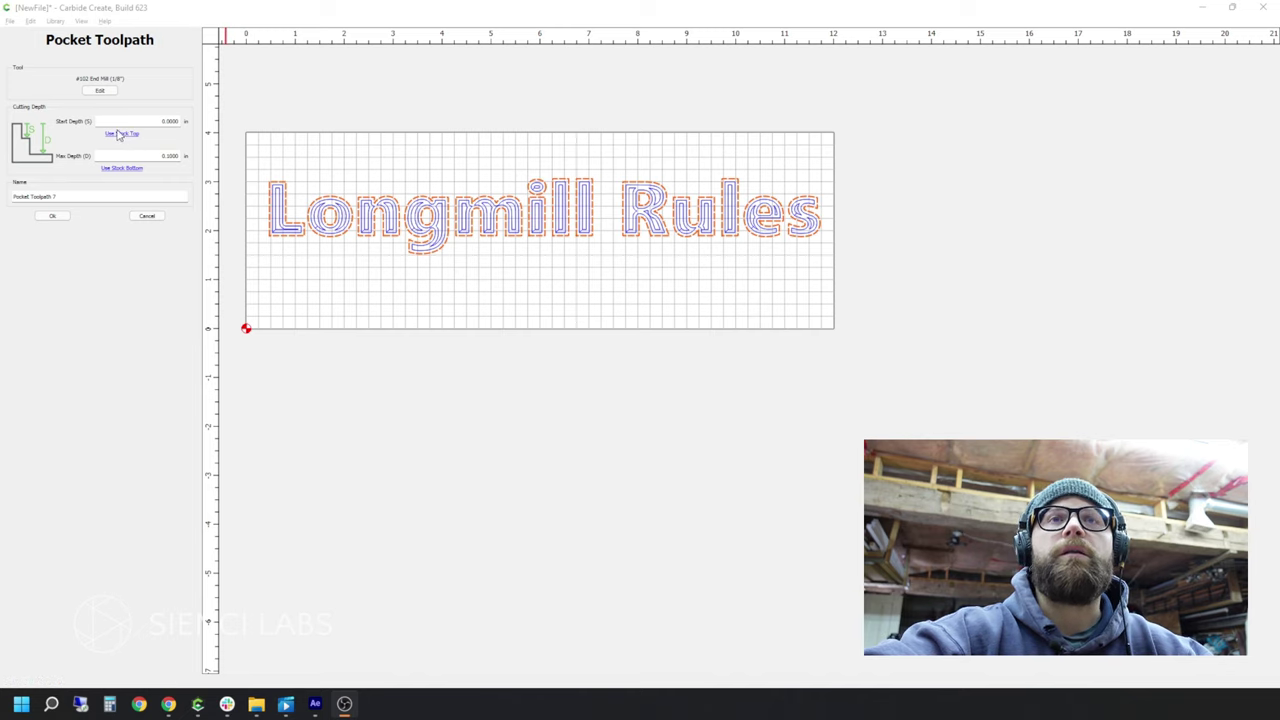
# Step: Set the pocket's max depth to 0.125 in, name the toolpath "1/8 EM", and finish creating it
pyautogui.click(170, 155)
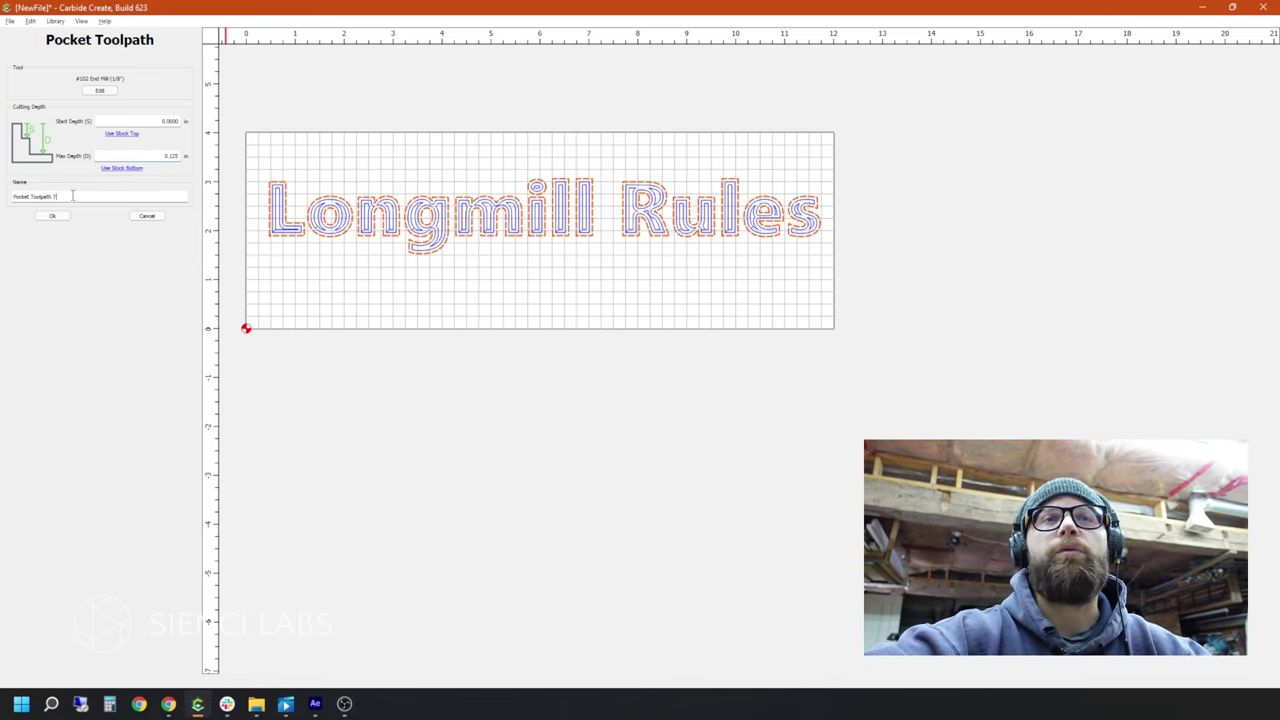
pyautogui.moveTo(72, 195); pyautogui.dragTo(10, 196)
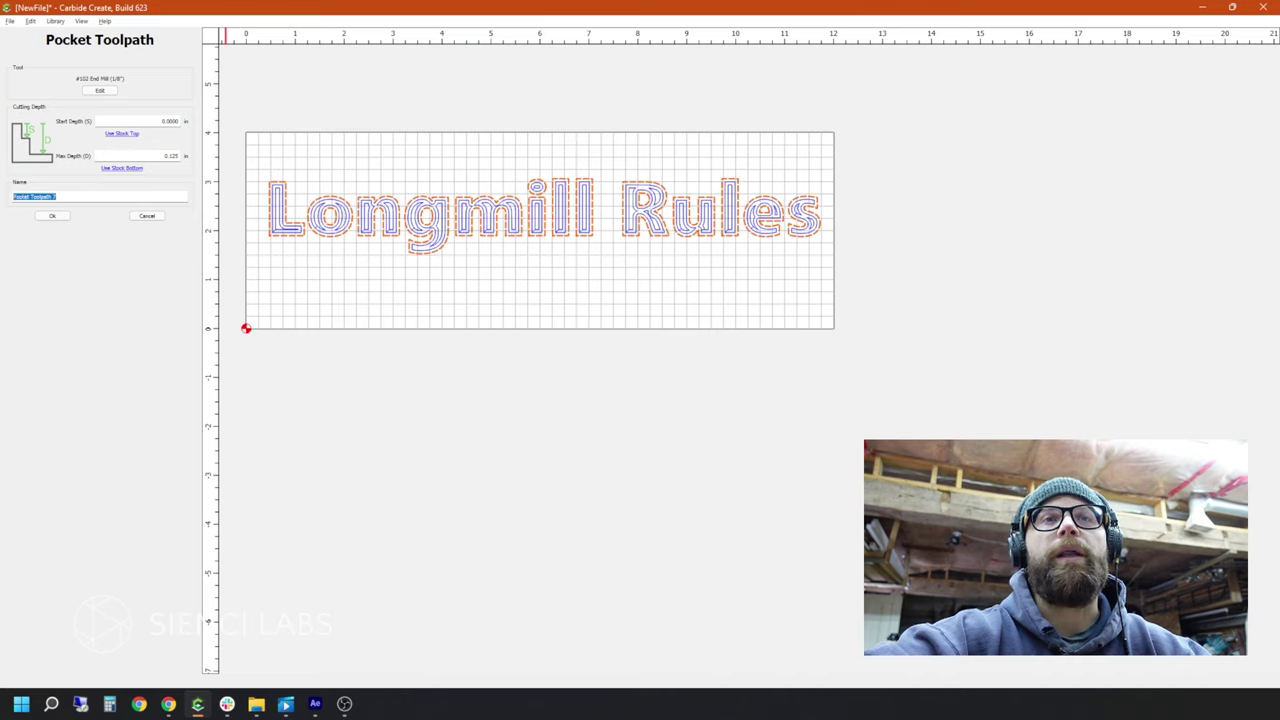
pyautogui.write('L')
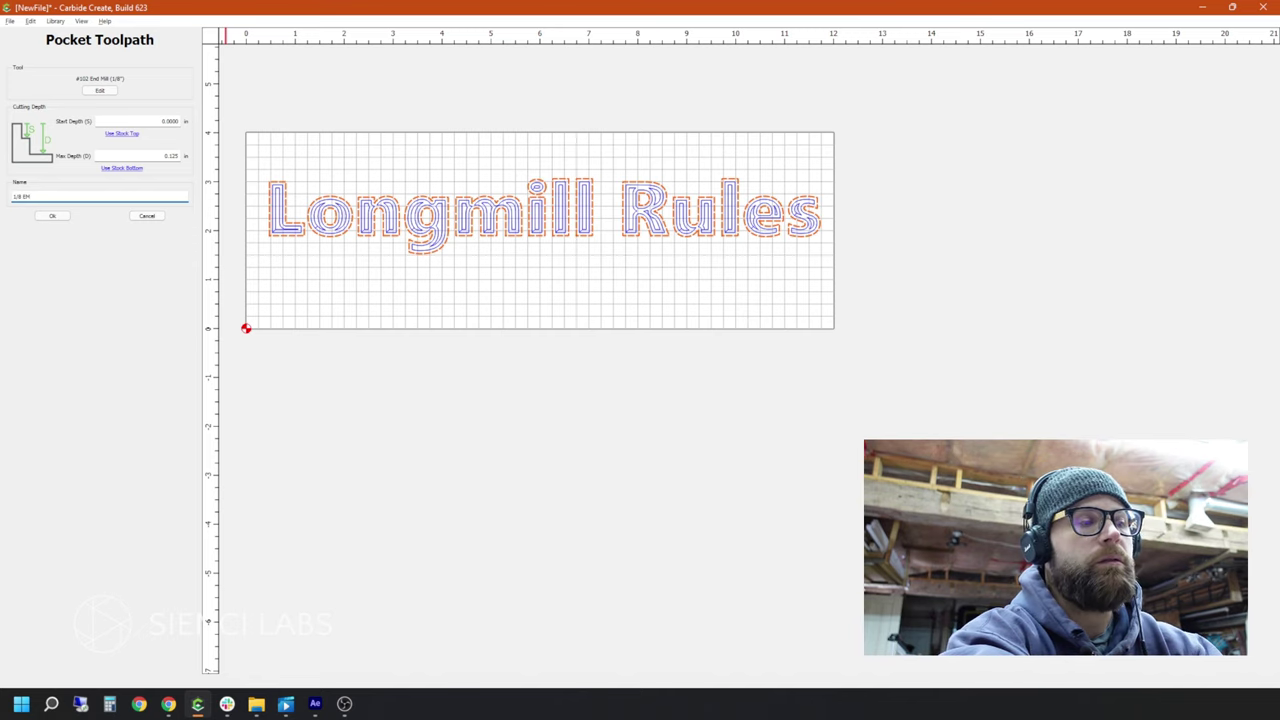
pyautogui.click(51, 216)
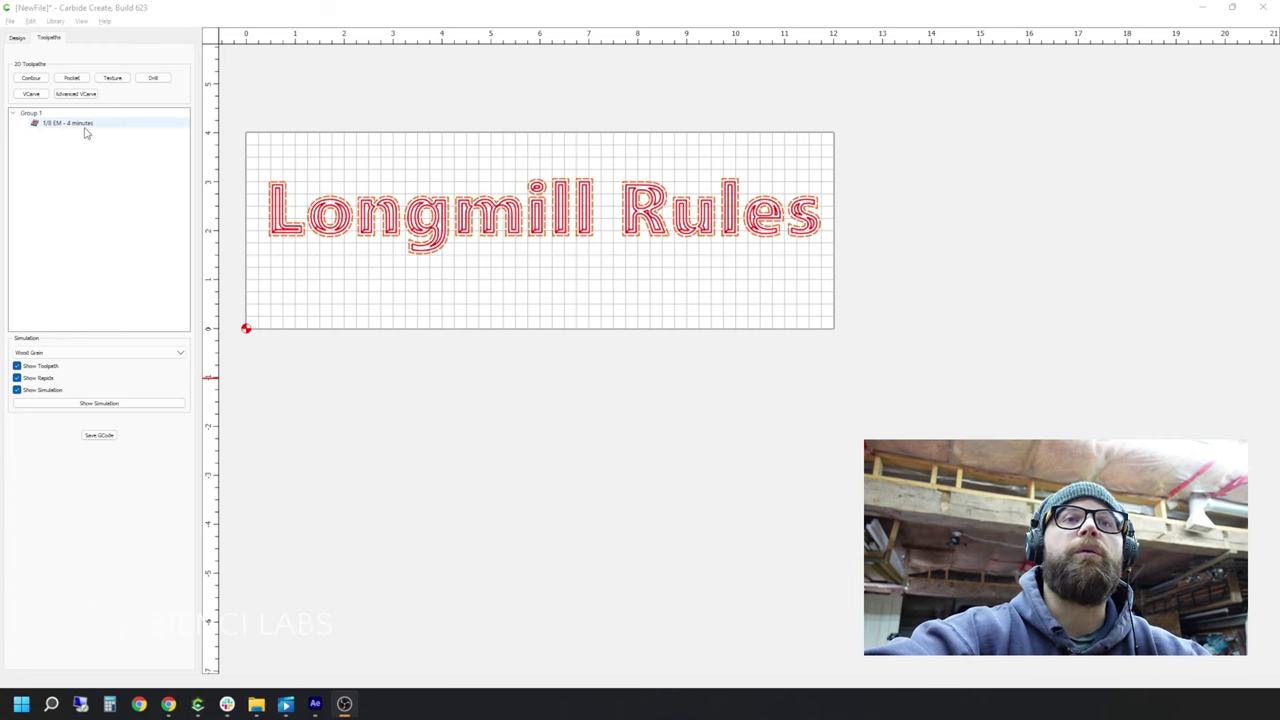
# Step: Simulate the pocket toolpath with the Wood Grain material and examine the carved letters and rapid moves from several angles
pyautogui.click(120, 352)
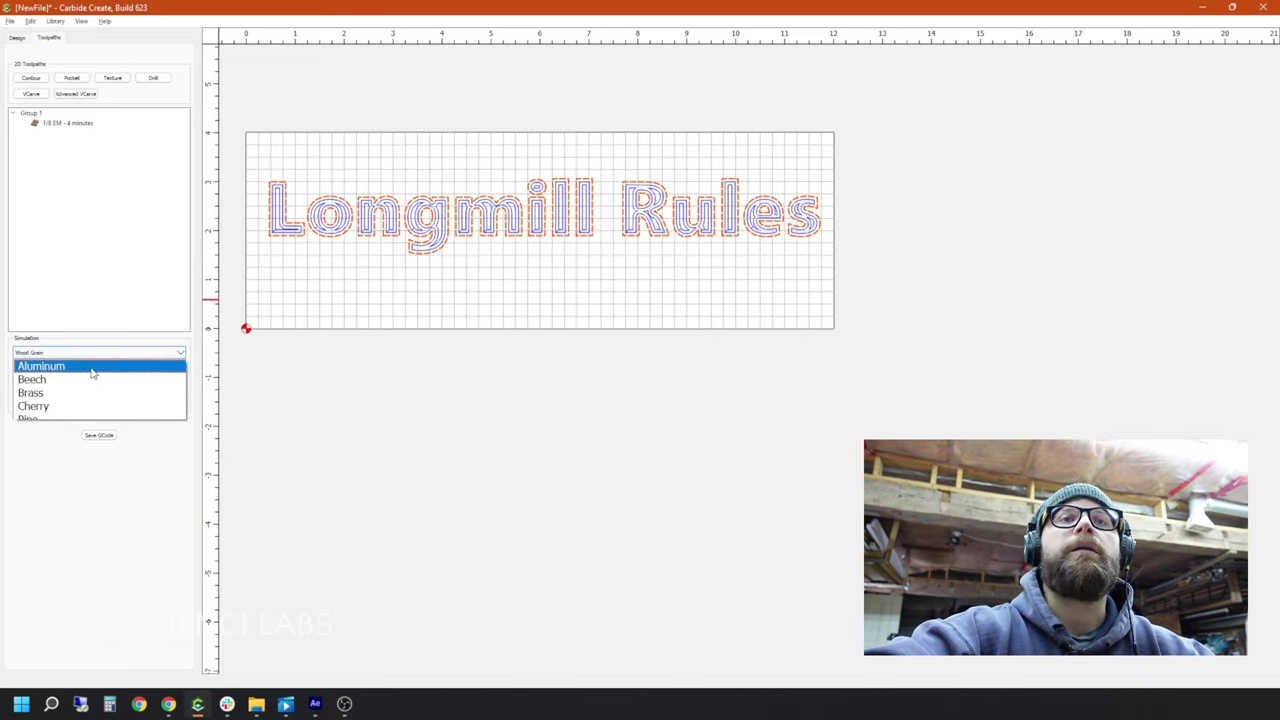
pyautogui.click(161, 538)
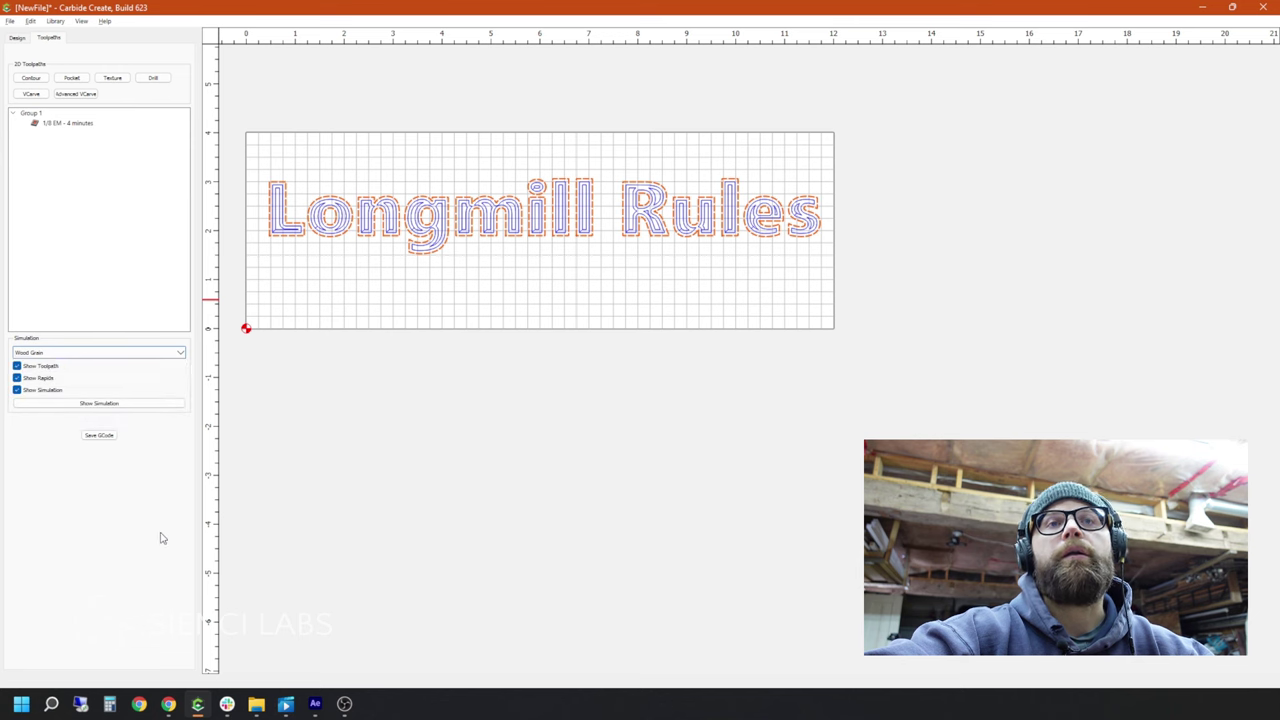
pyautogui.click(111, 404)
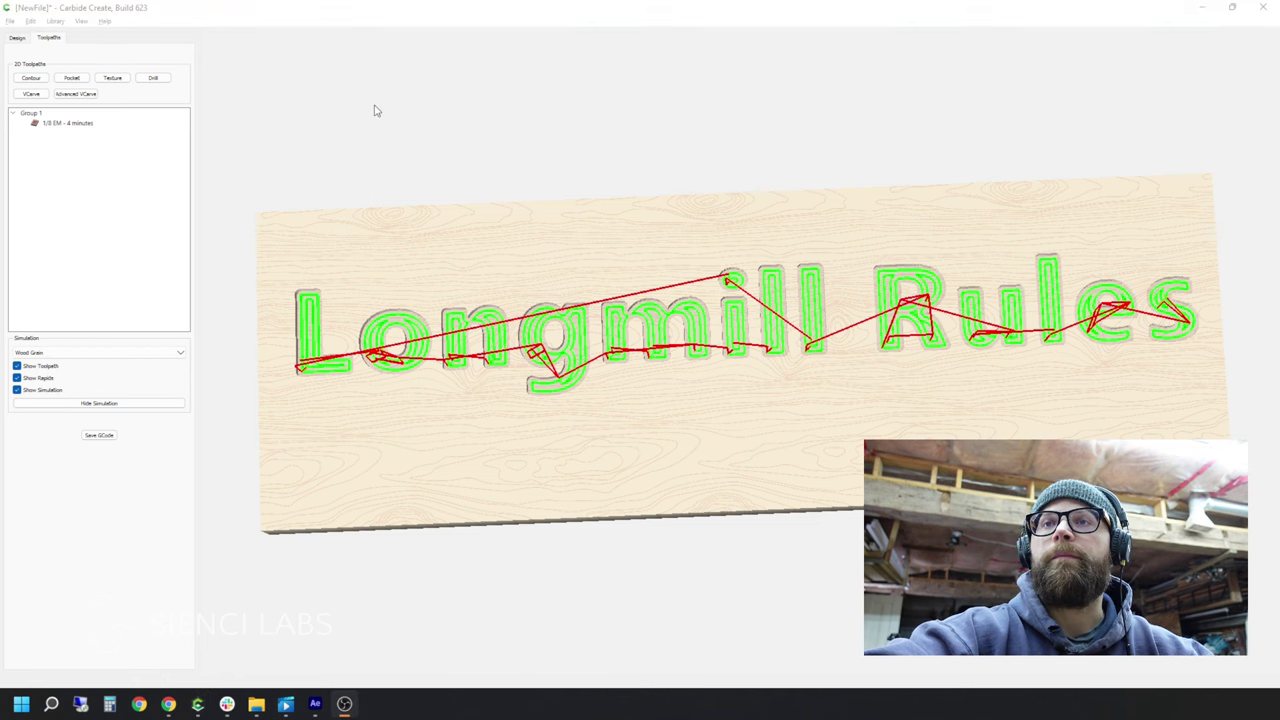
pyautogui.moveTo(585, 311); pyautogui.dragTo(655, 415)
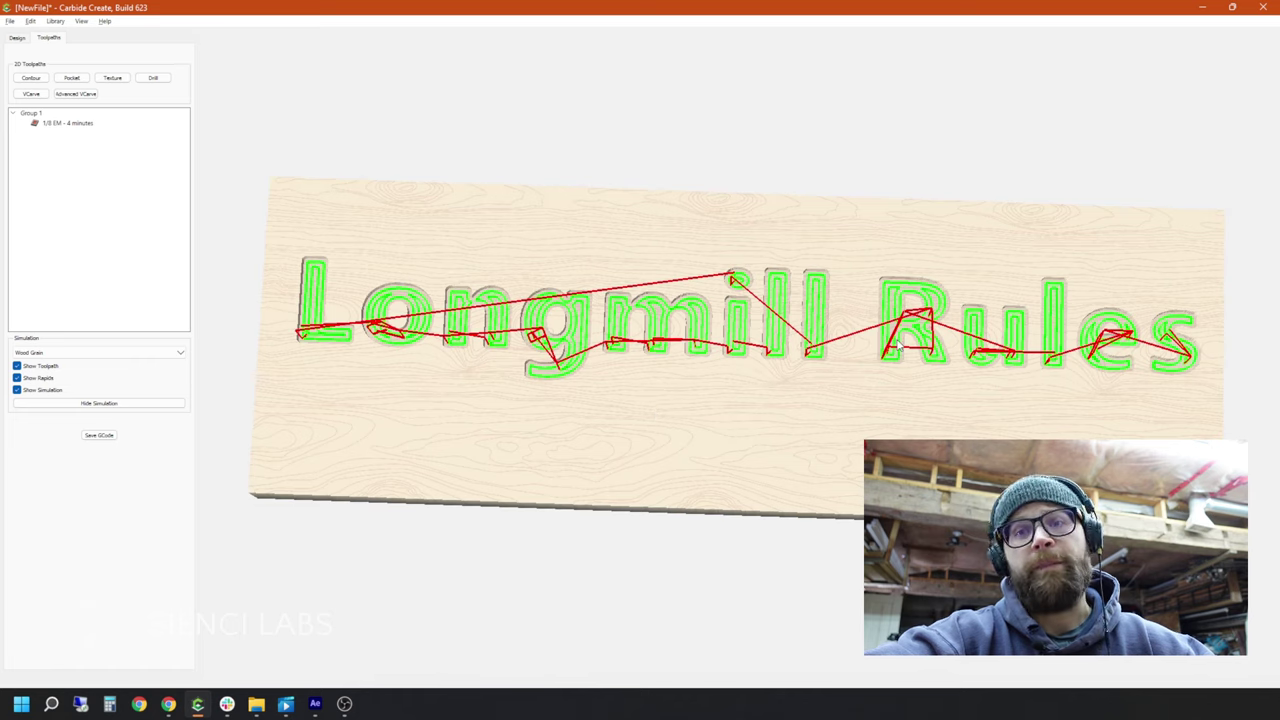
pyautogui.scroll(5, 969, 340)
pyautogui.moveTo(1035, 340); pyautogui.dragTo(746, 410)
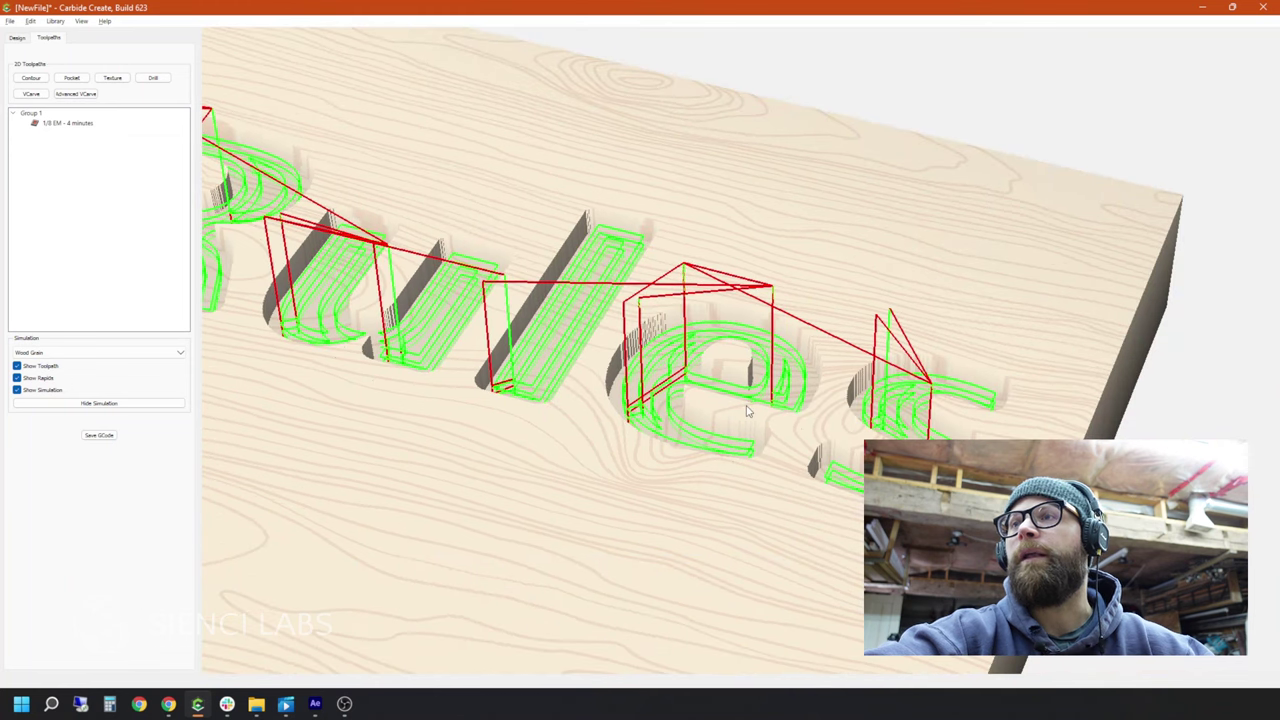
pyautogui.scroll(5, 815, 348)
pyautogui.scroll(-3, 815, 348)
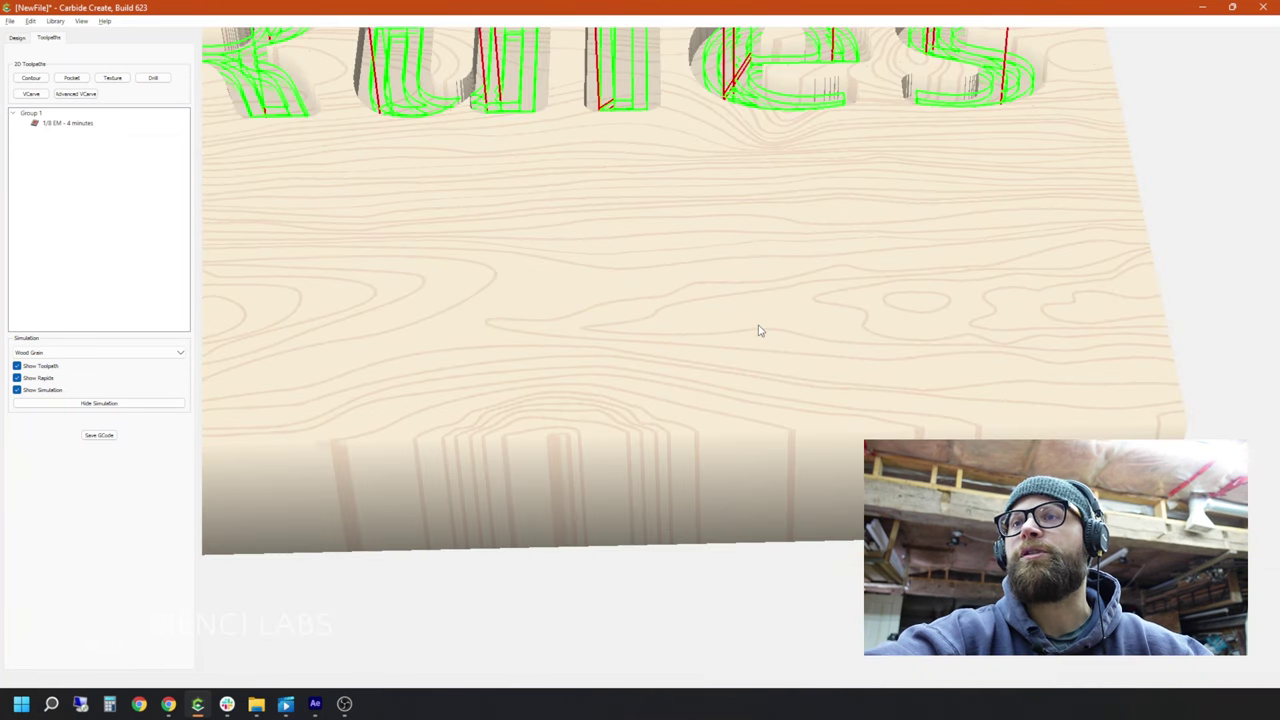
pyautogui.scroll(-3, 745, 385)
pyautogui.scroll(4, 960, 385)
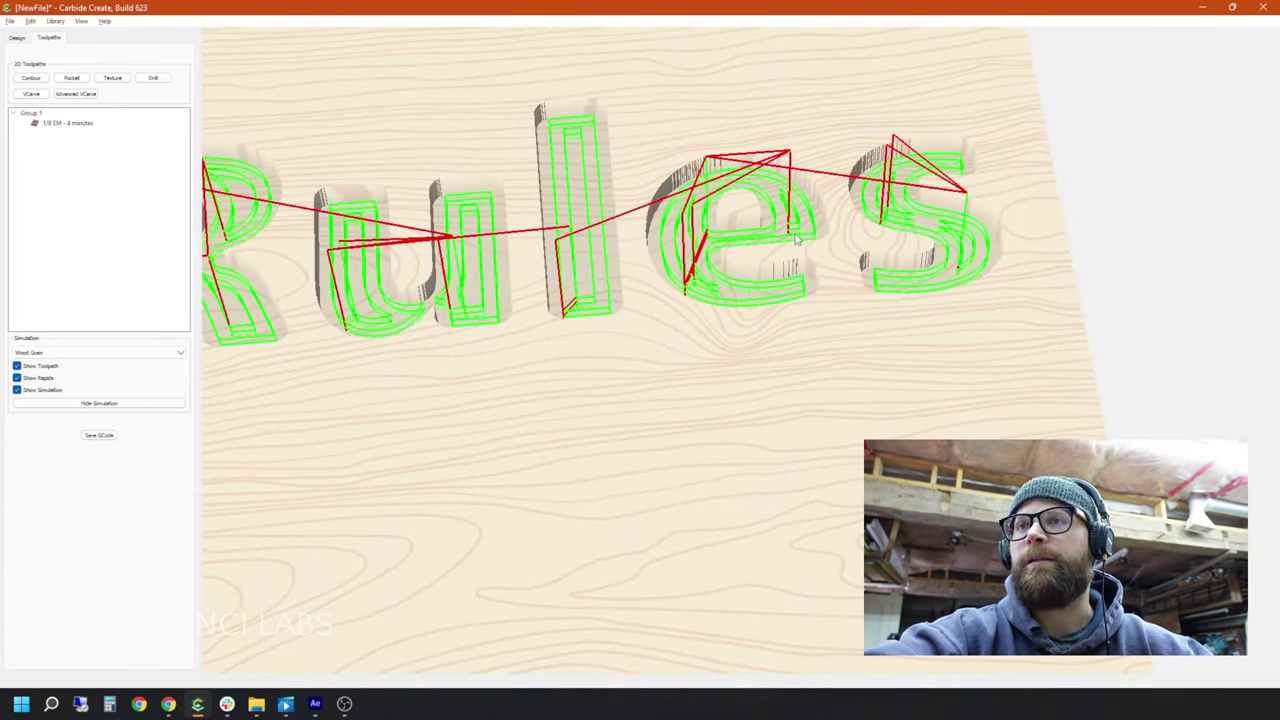
pyautogui.scroll(-5, 623, 257)
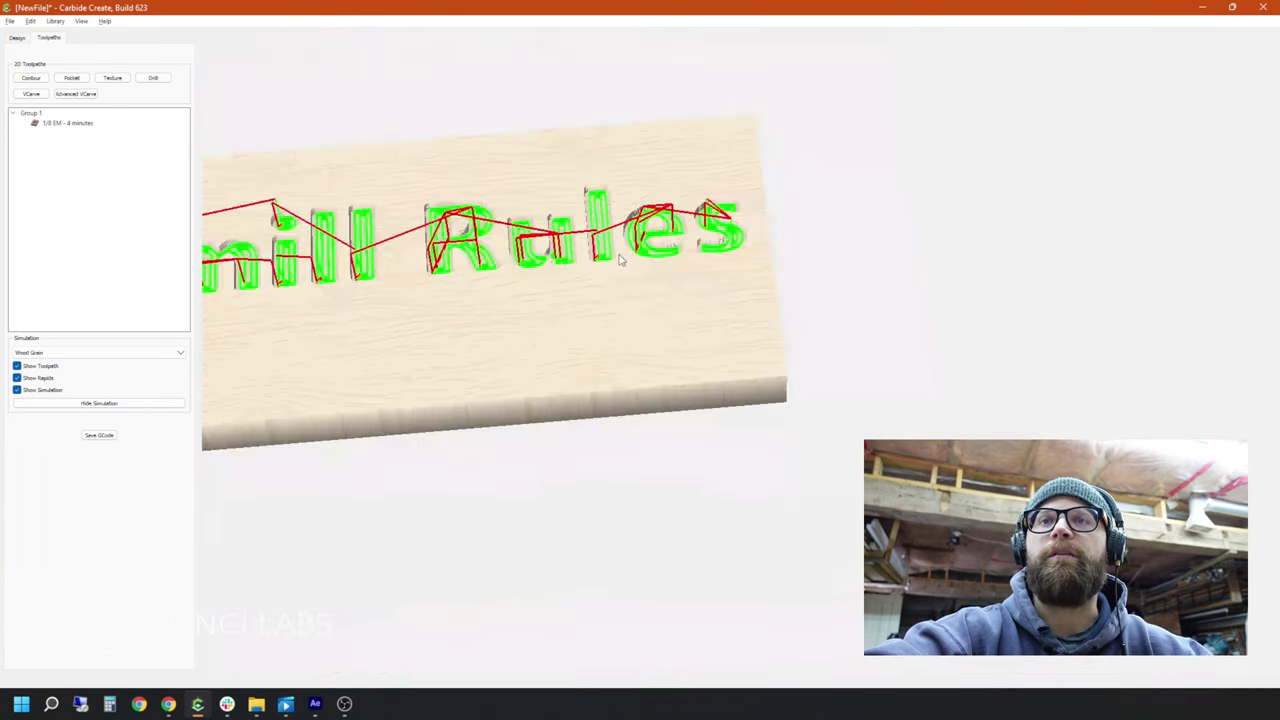
pyautogui.moveTo(690, 314); pyautogui.dragTo(751, 489)
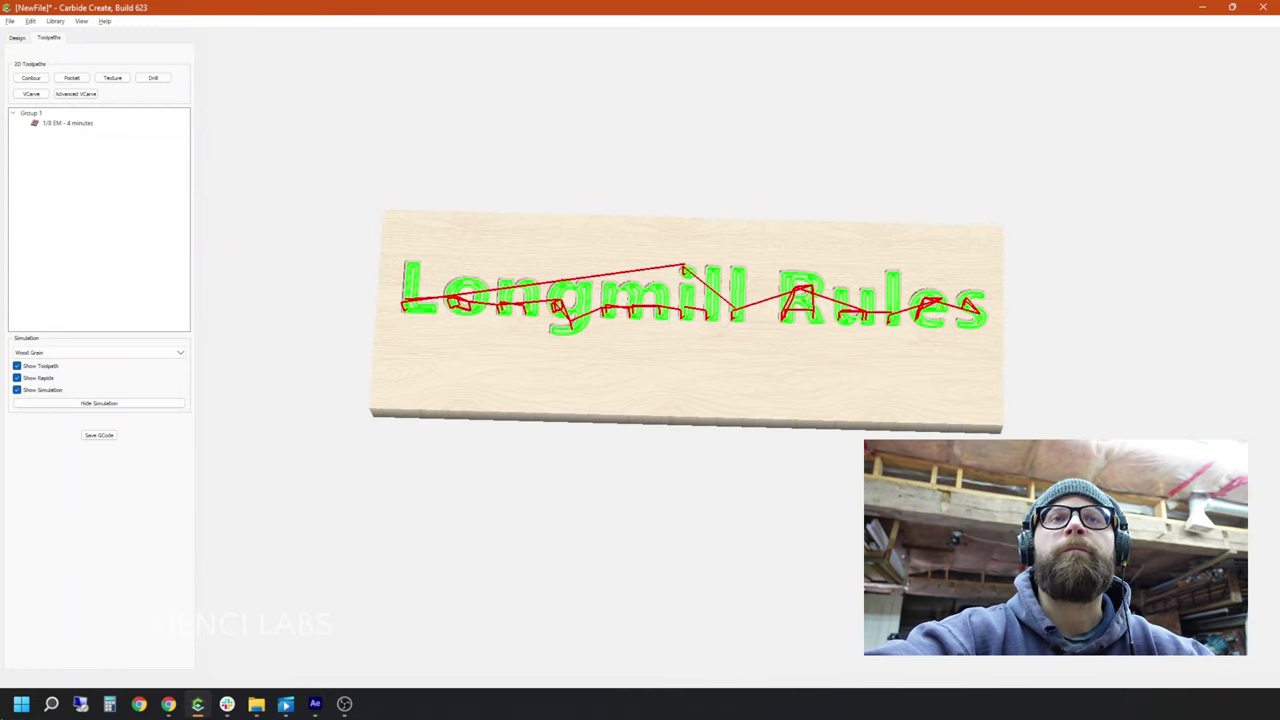
# Step: Switch from the simulation back to the flat design, and show the simulated carving again
pyautogui.click(344, 704)
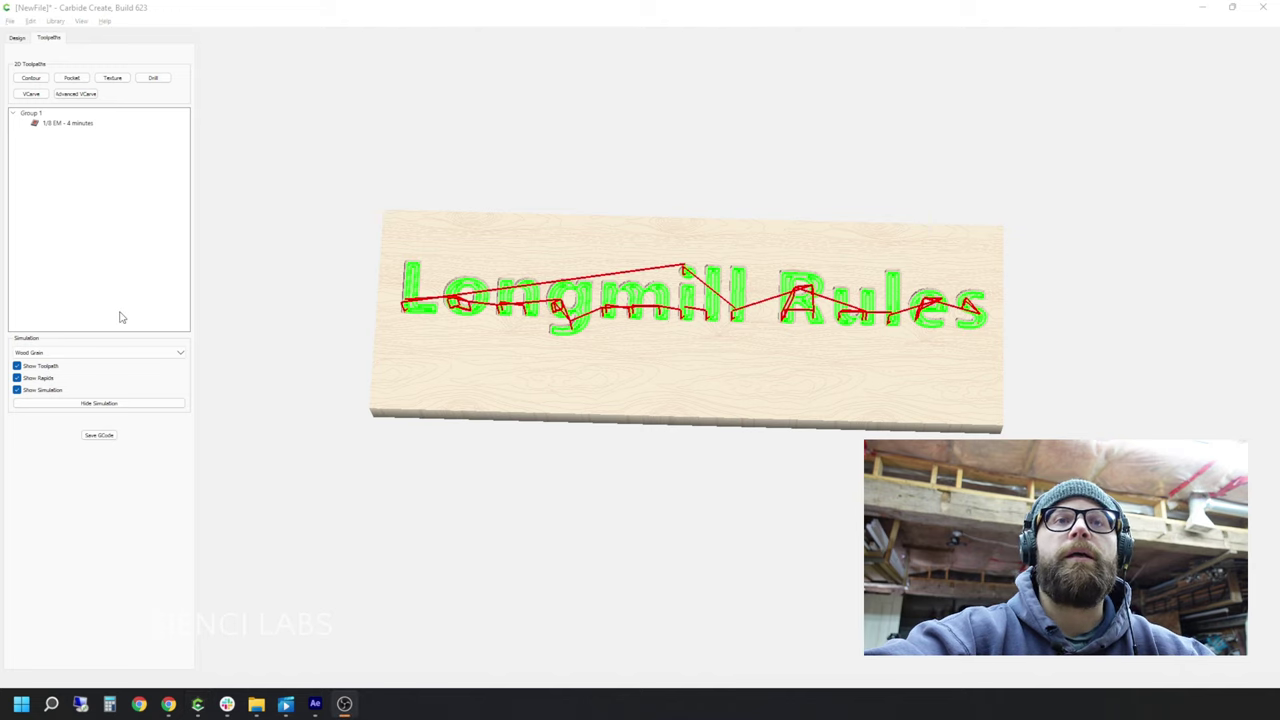
pyautogui.click(115, 404)
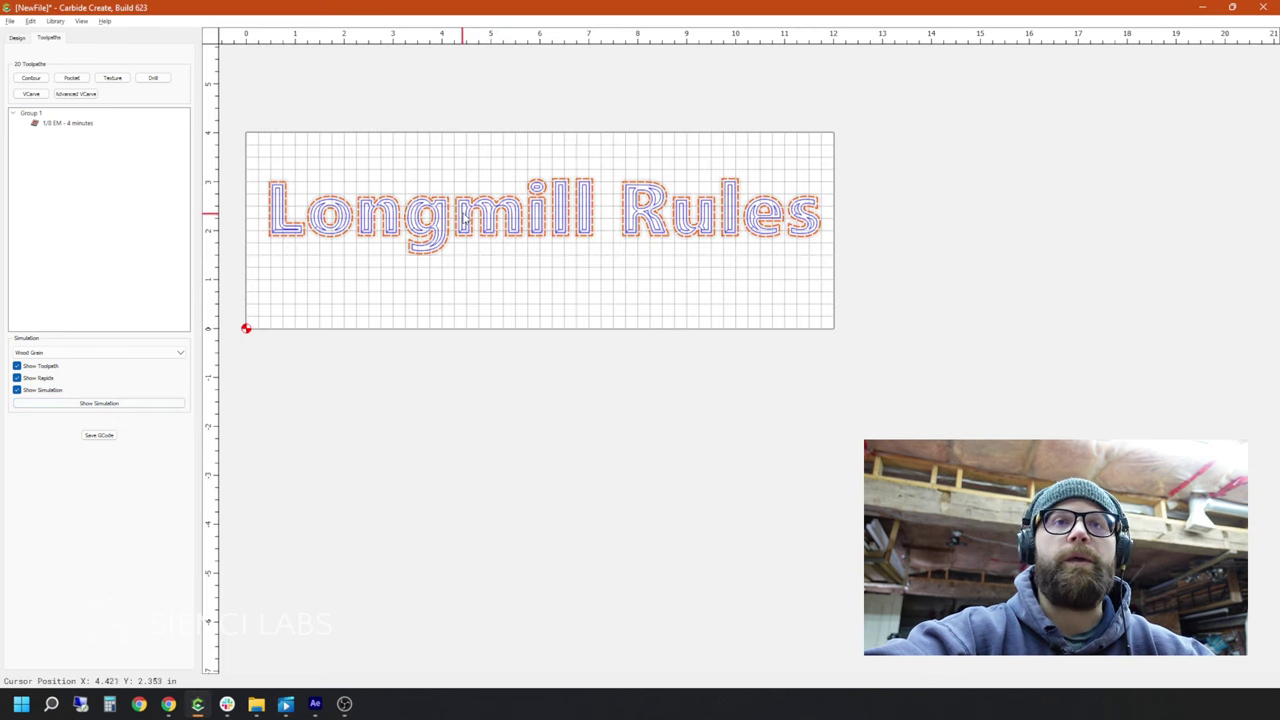
pyautogui.click(101, 404)
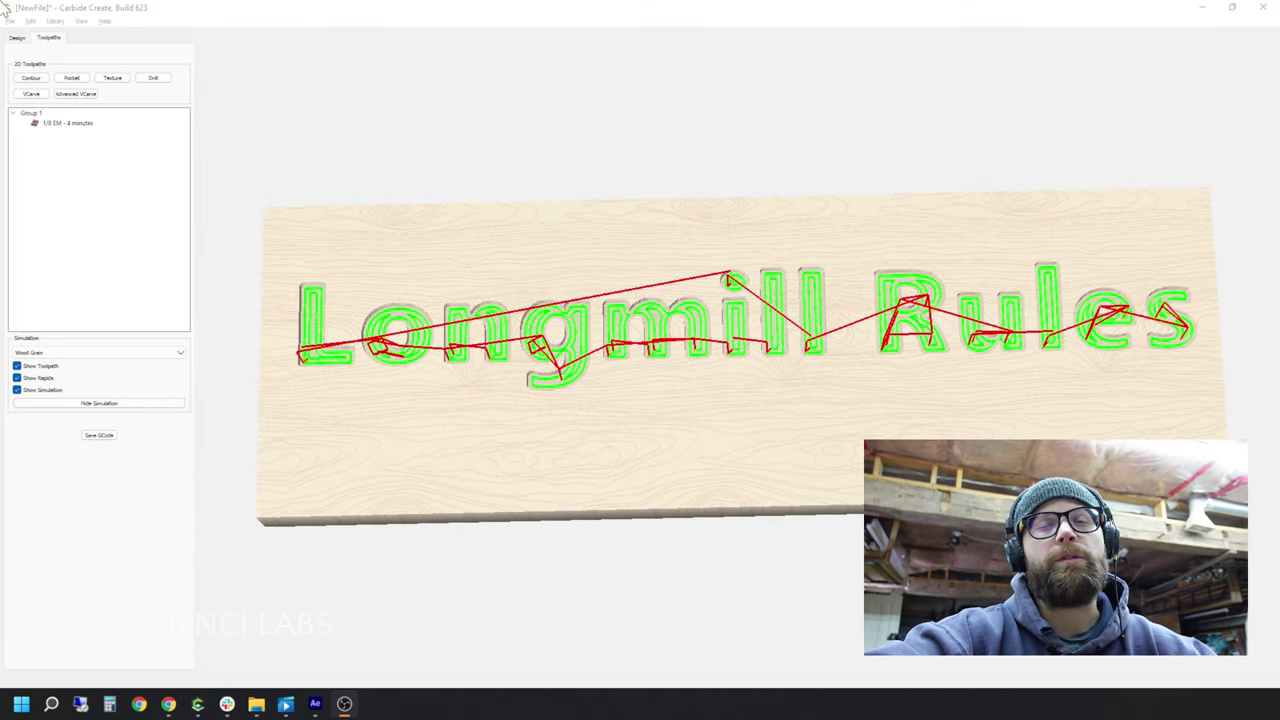
pyautogui.click(100, 149)
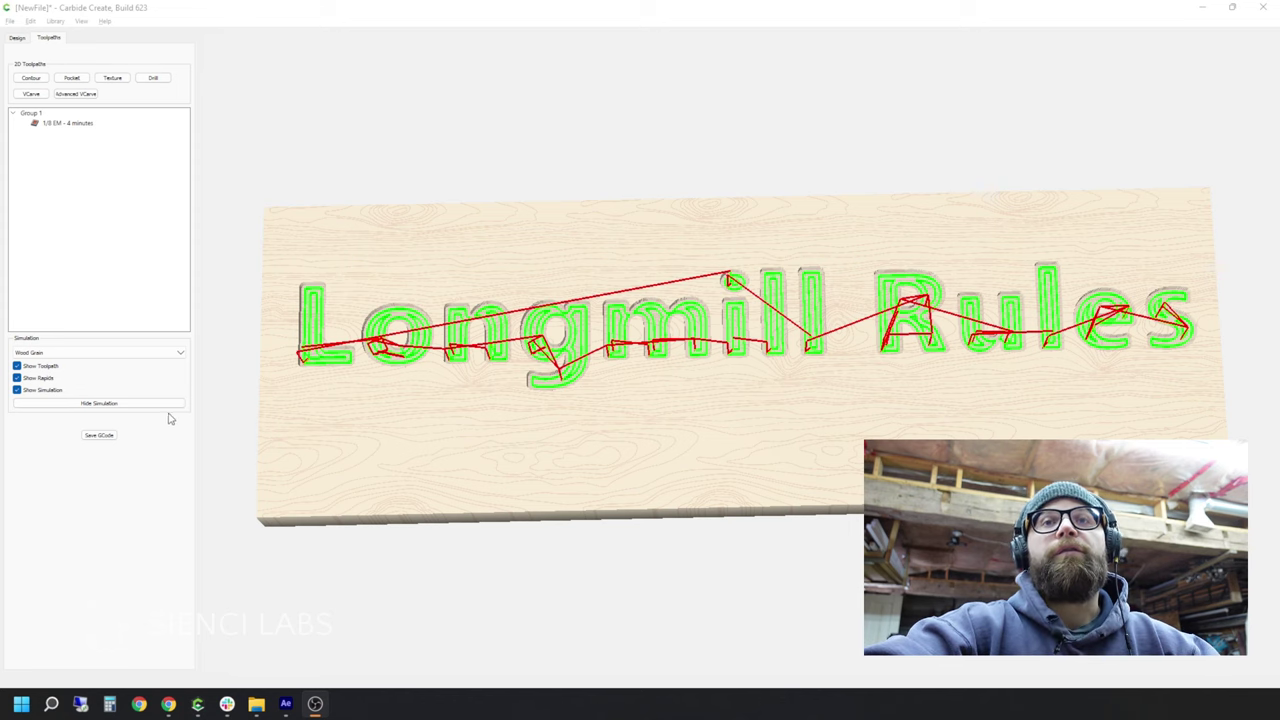
# Step: Save the toolpath's g-code to the Desktop as "Carbide Longmill Rules", replacing the existing file
pyautogui.click(100, 439)
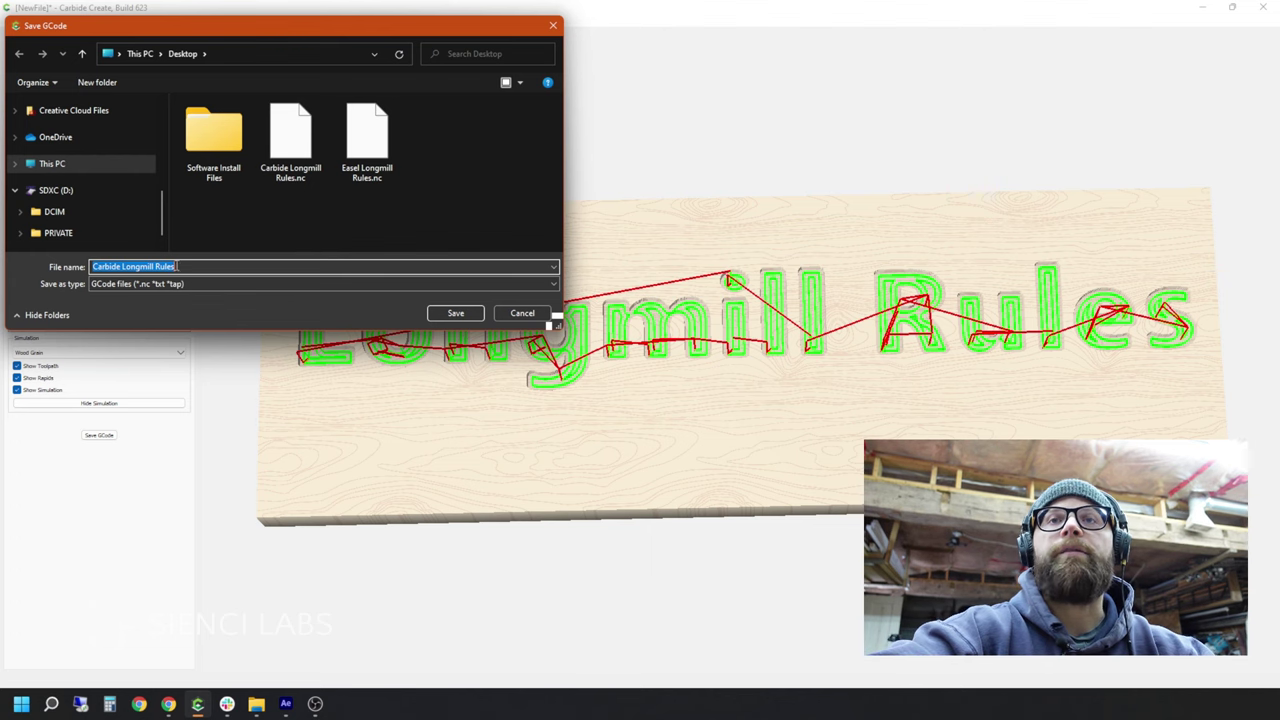
pyautogui.press('Return')
pyautogui.click(680, 349)
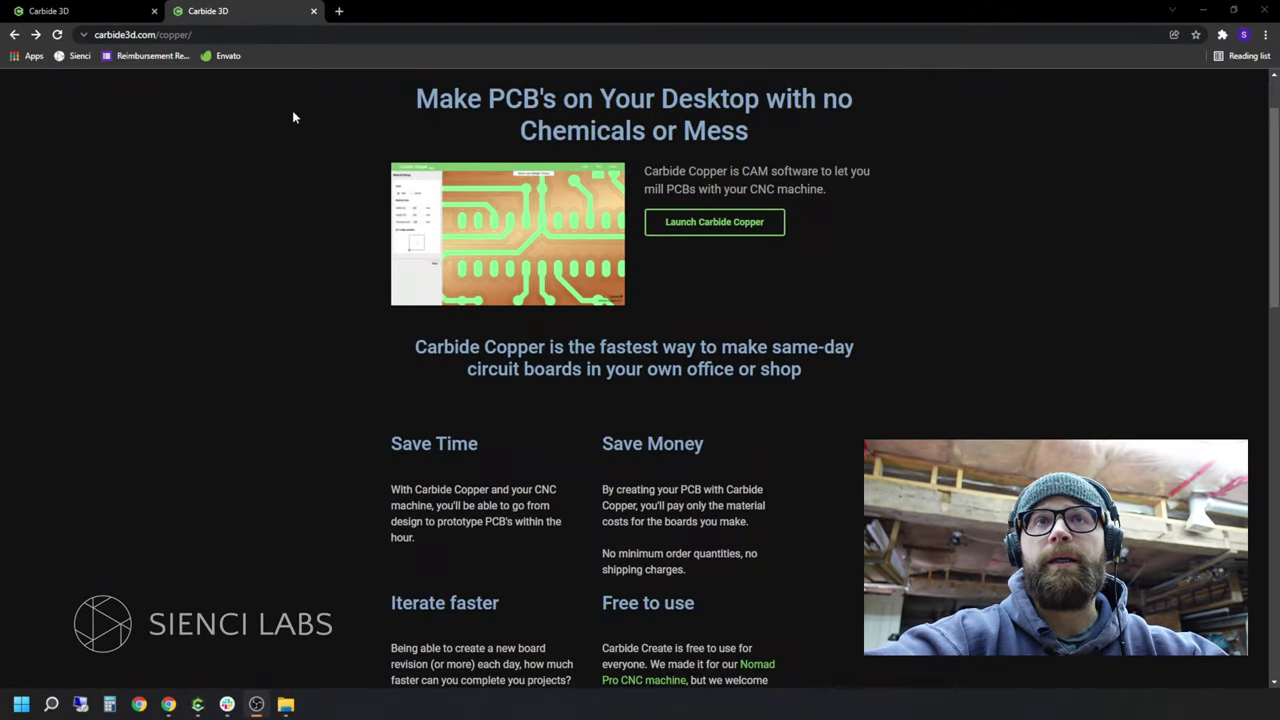
# Step: Launch Carbide Copper and look through its material setup and copper layer settings, including the available milling tools
pyautogui.click(716, 229)
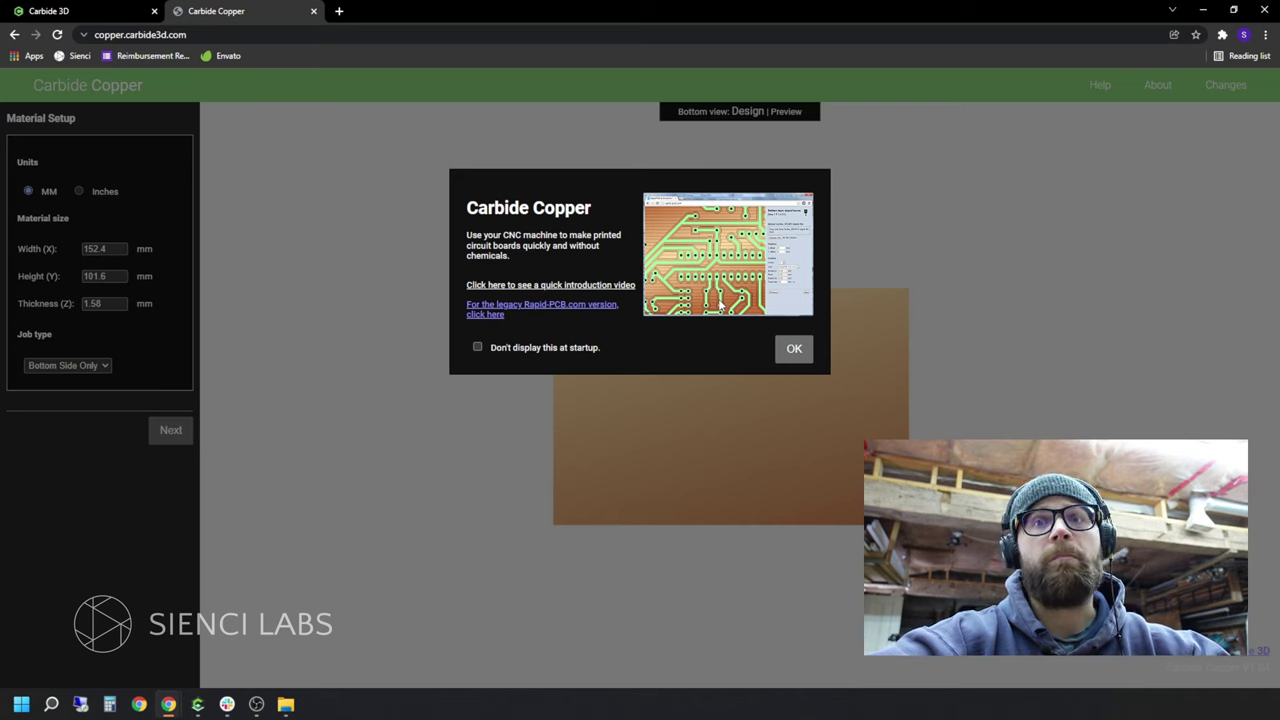
pyautogui.click(112, 253)
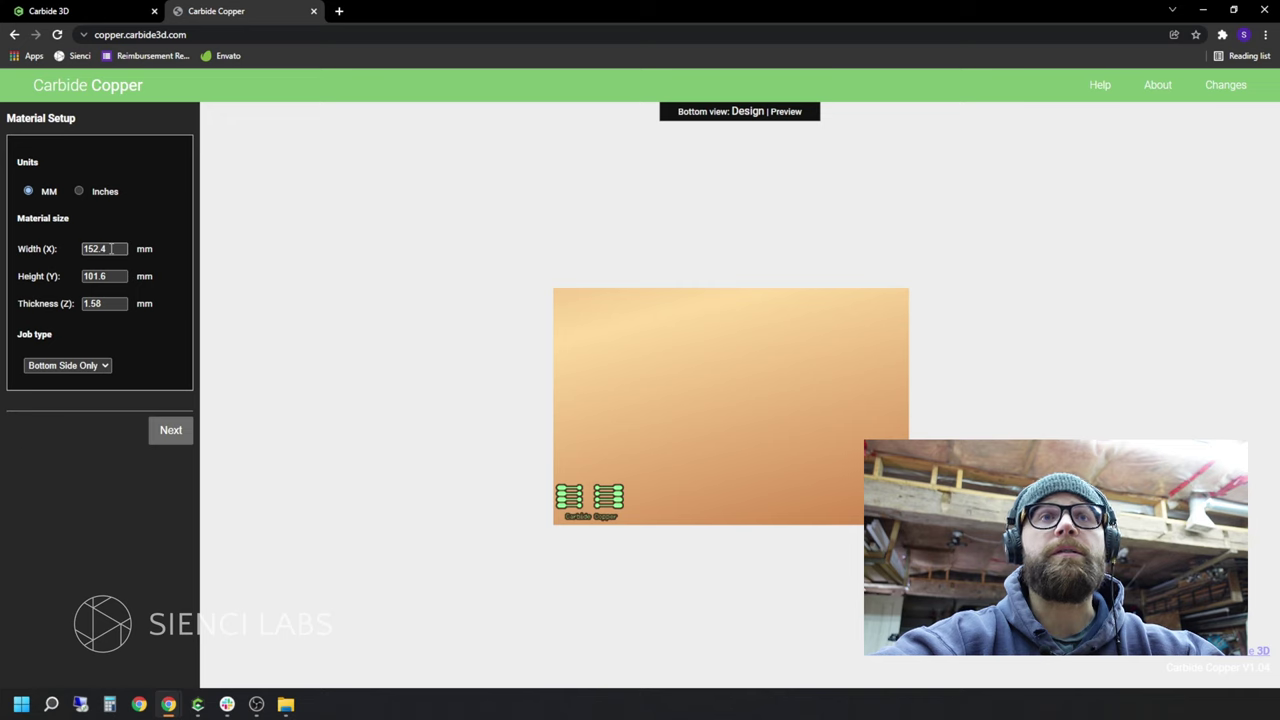
pyautogui.press('Return')
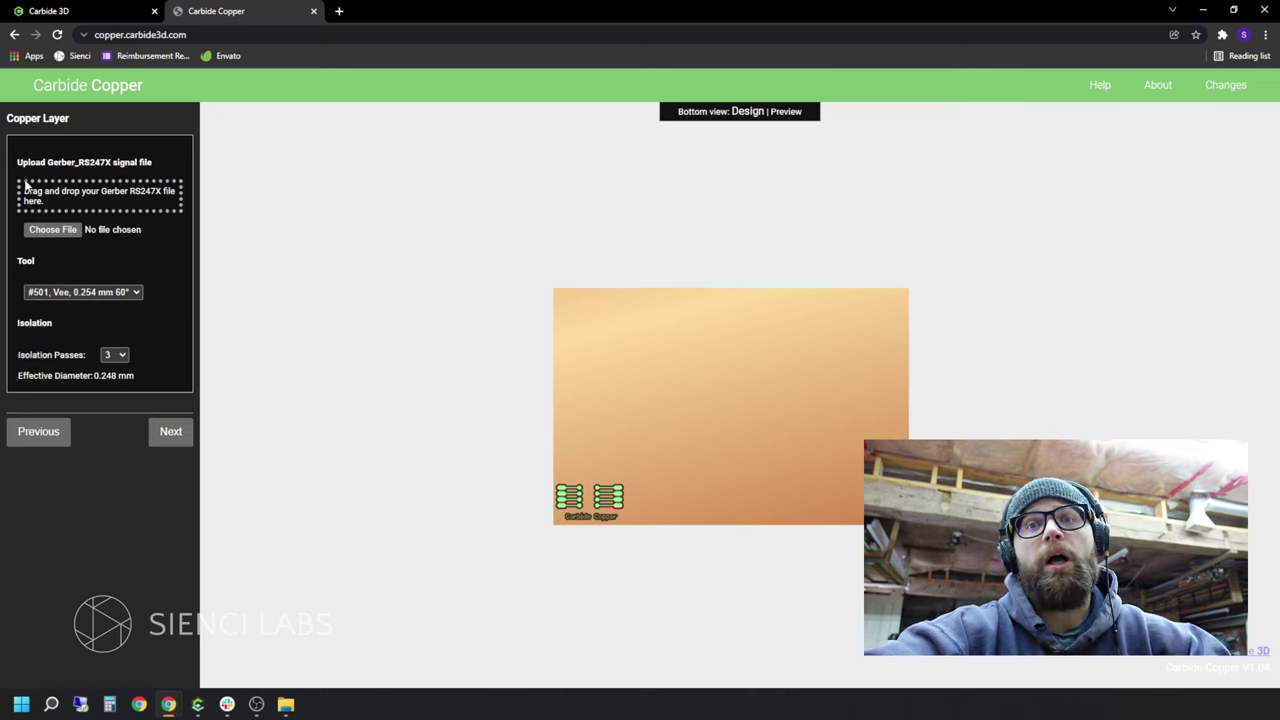
pyautogui.click(83, 291)
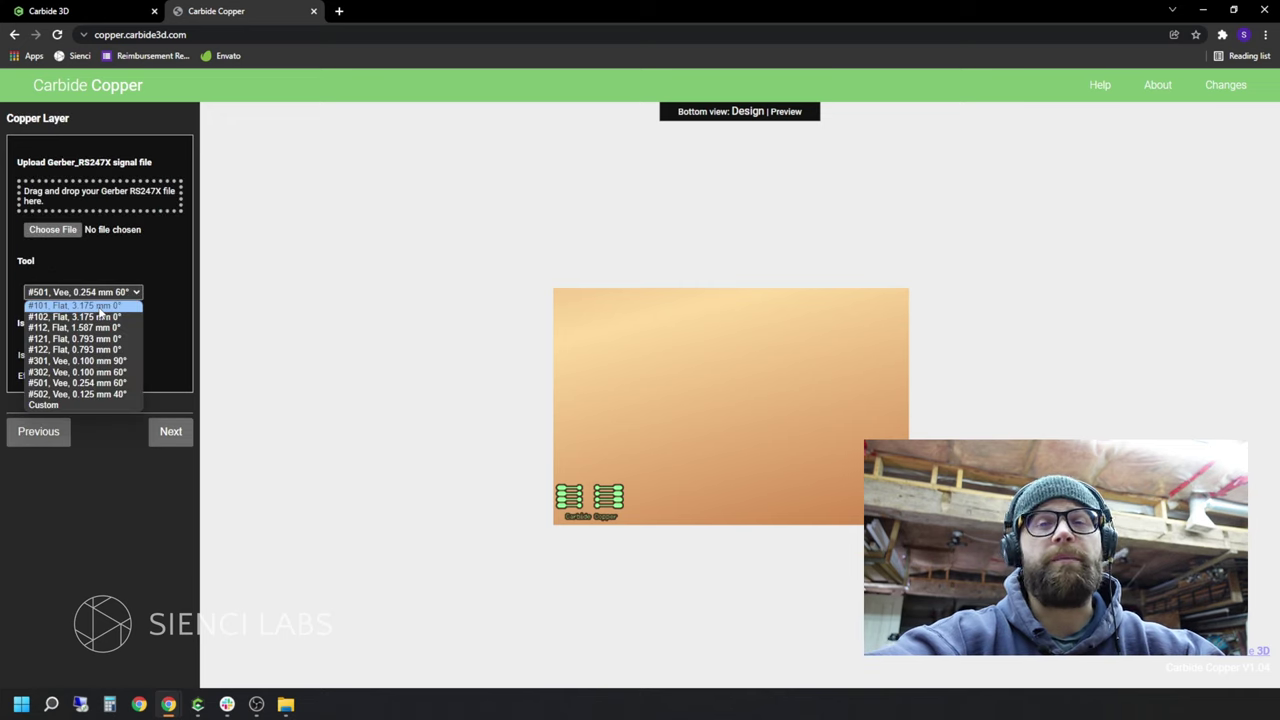
pyautogui.click(180, 433)
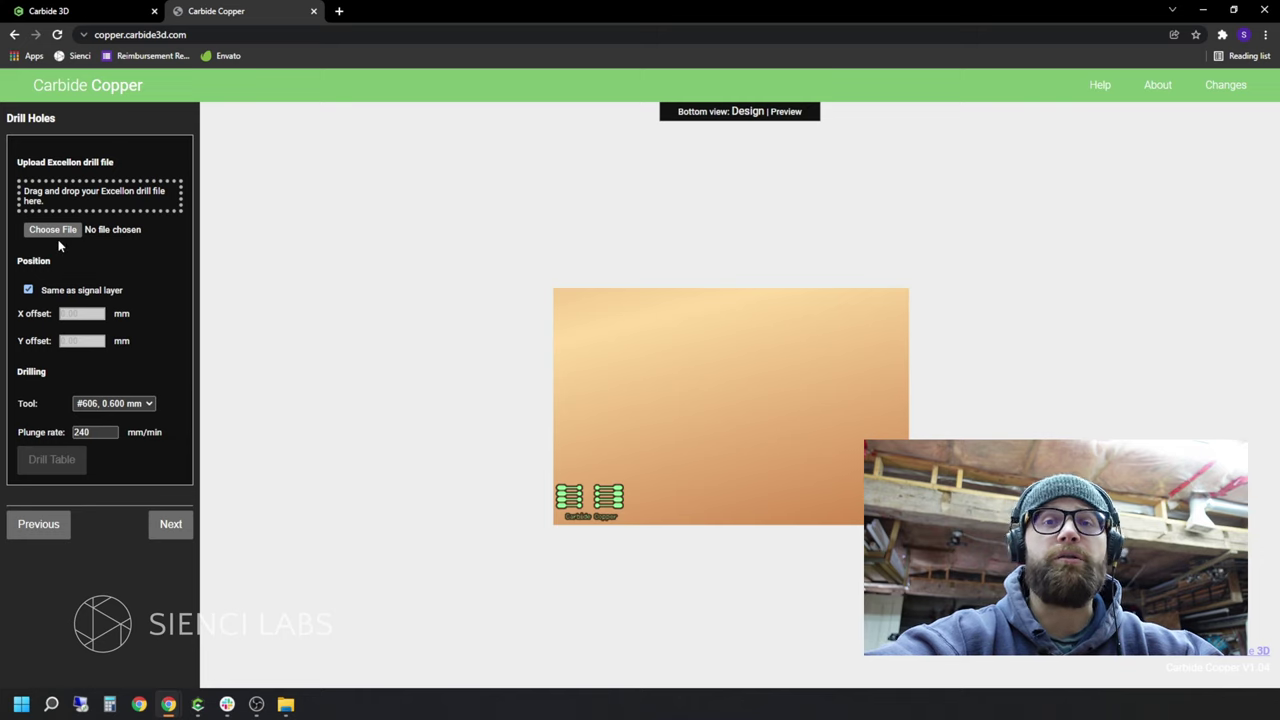
# Step: Choose the #609, 0.900 mm drilling tool and continue past the drill holes setup
pyautogui.click(113, 403)
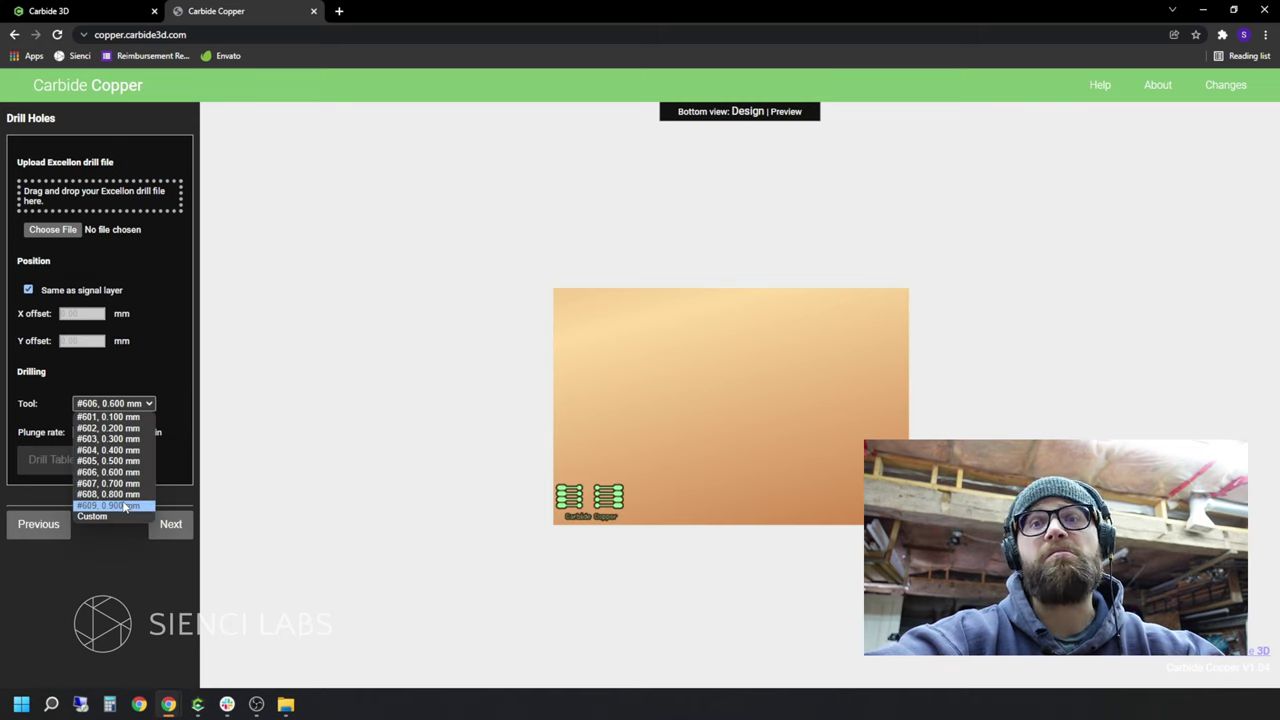
pyautogui.click(125, 506)
pyautogui.click(171, 523)
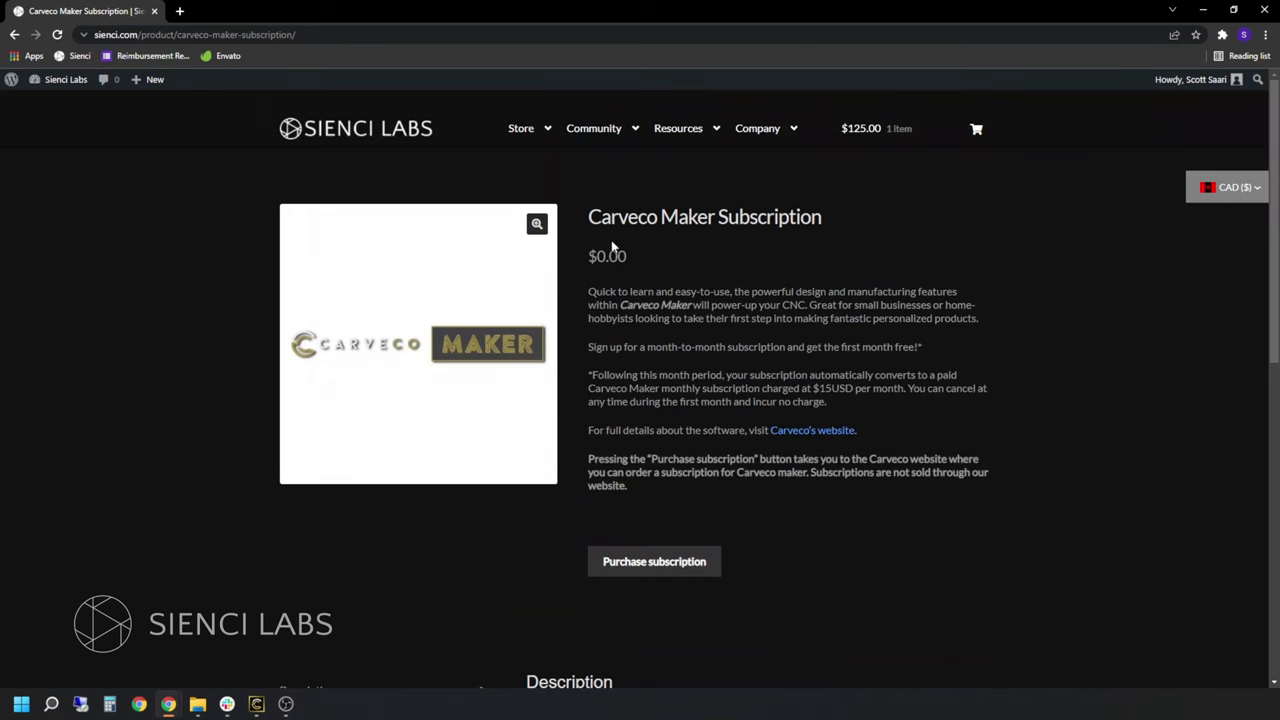
# Step: Read the Carveco Maker Subscription product page, covering its description, free first month and monthly subscription terms
pyautogui.moveTo(628, 217); pyautogui.dragTo(835, 230)
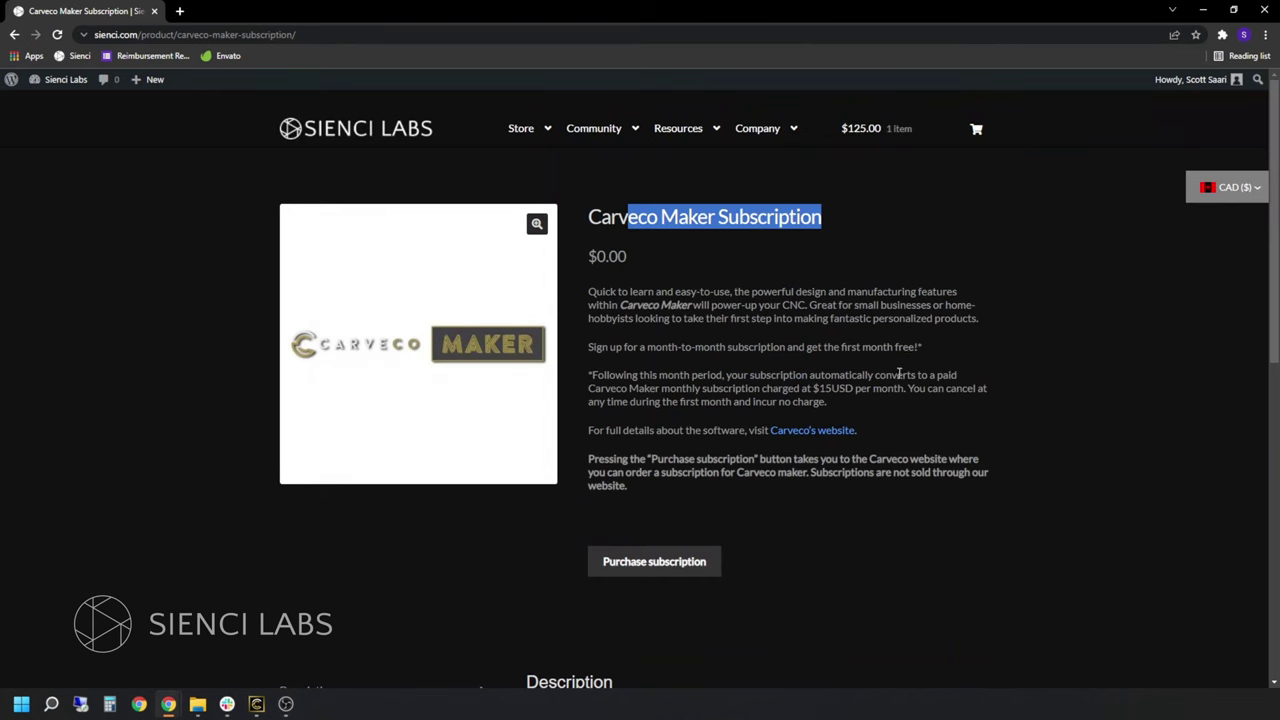
pyautogui.moveTo(702, 291); pyautogui.dragTo(822, 318)
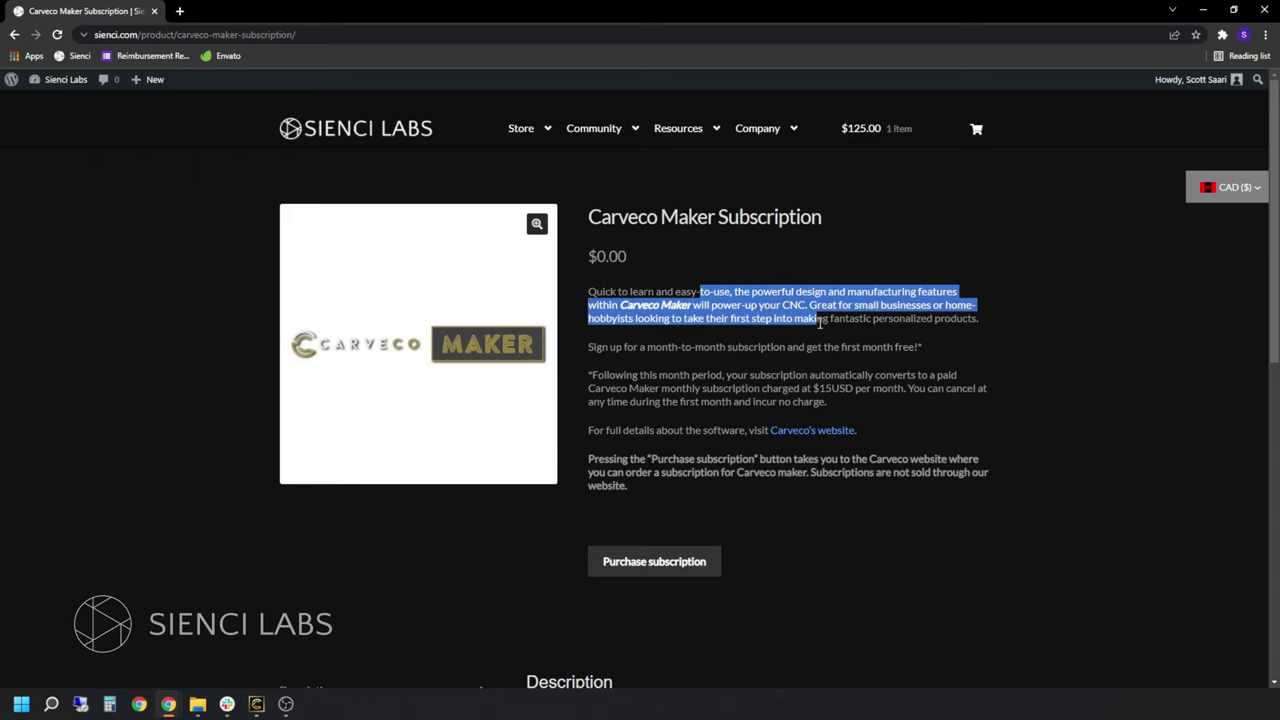
pyautogui.moveTo(794, 390); pyautogui.dragTo(916, 386)
pyautogui.scroll(-5, 890, 353)
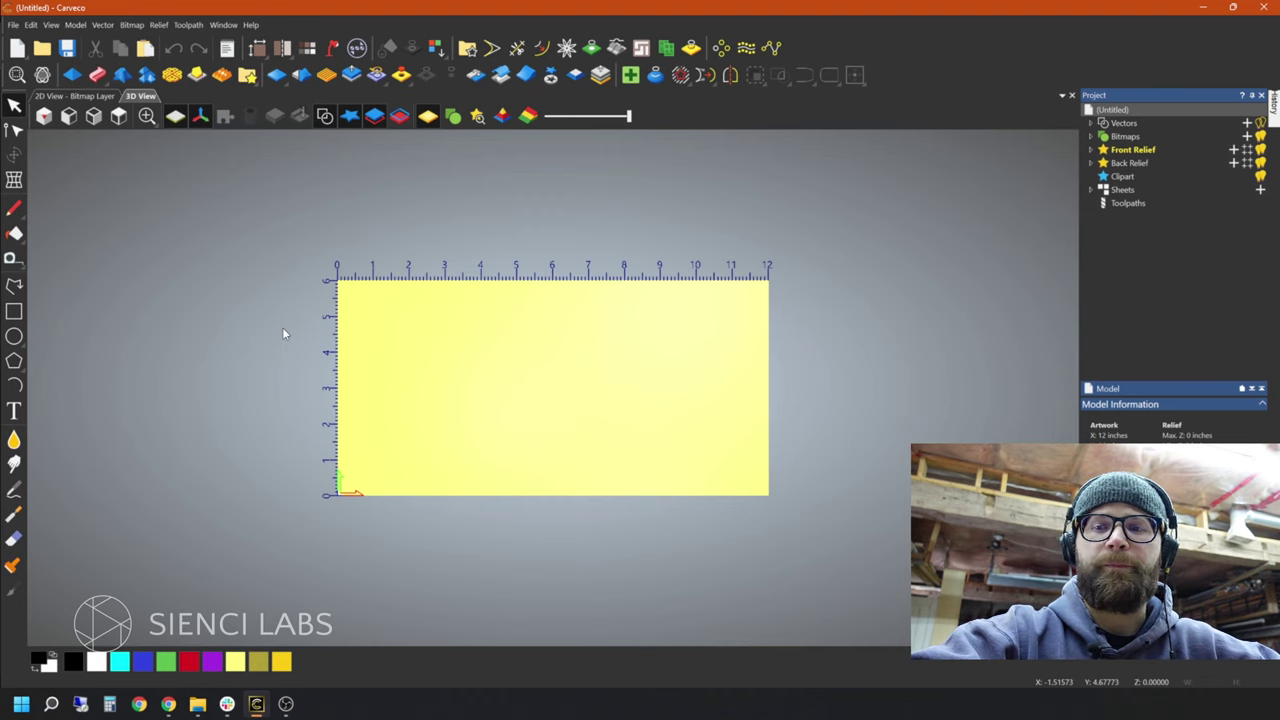
# Step: Create a new Carveco model 12 inches wide and 6 inches high, with its origin at the lower-left corner
pyautogui.click(13, 25)
pyautogui.moveTo(40, 46)
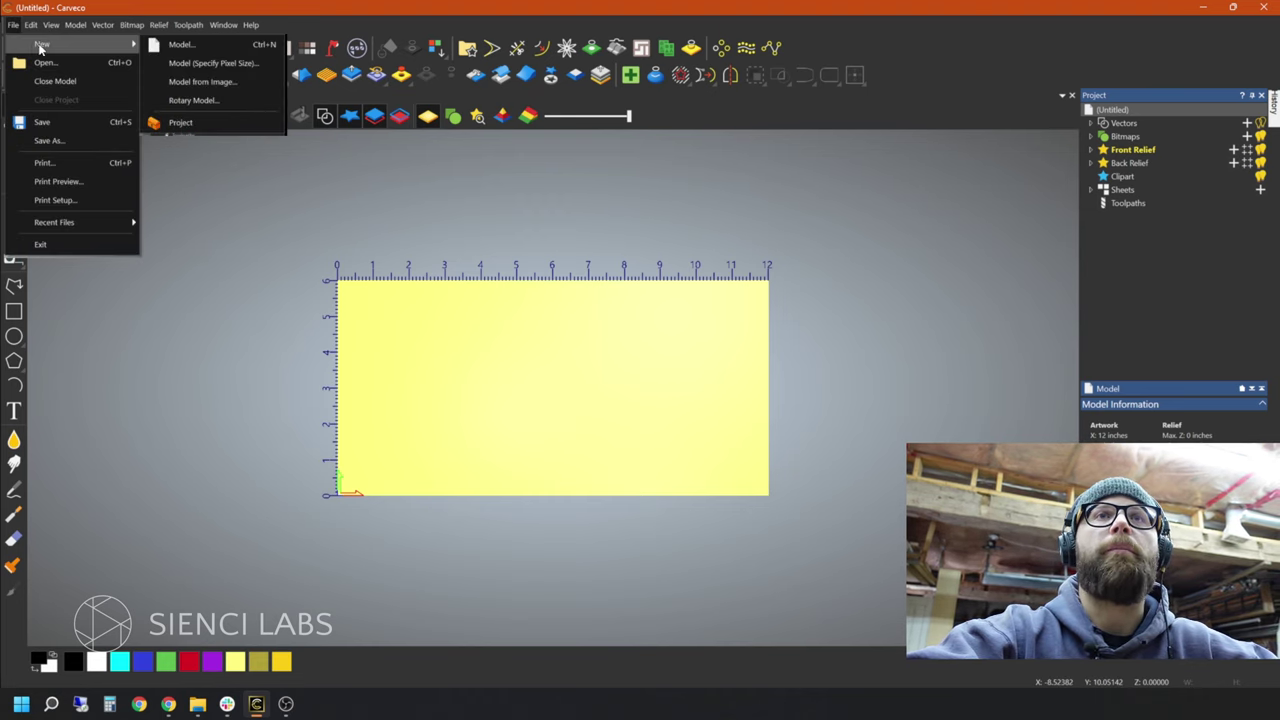
pyautogui.click(180, 45)
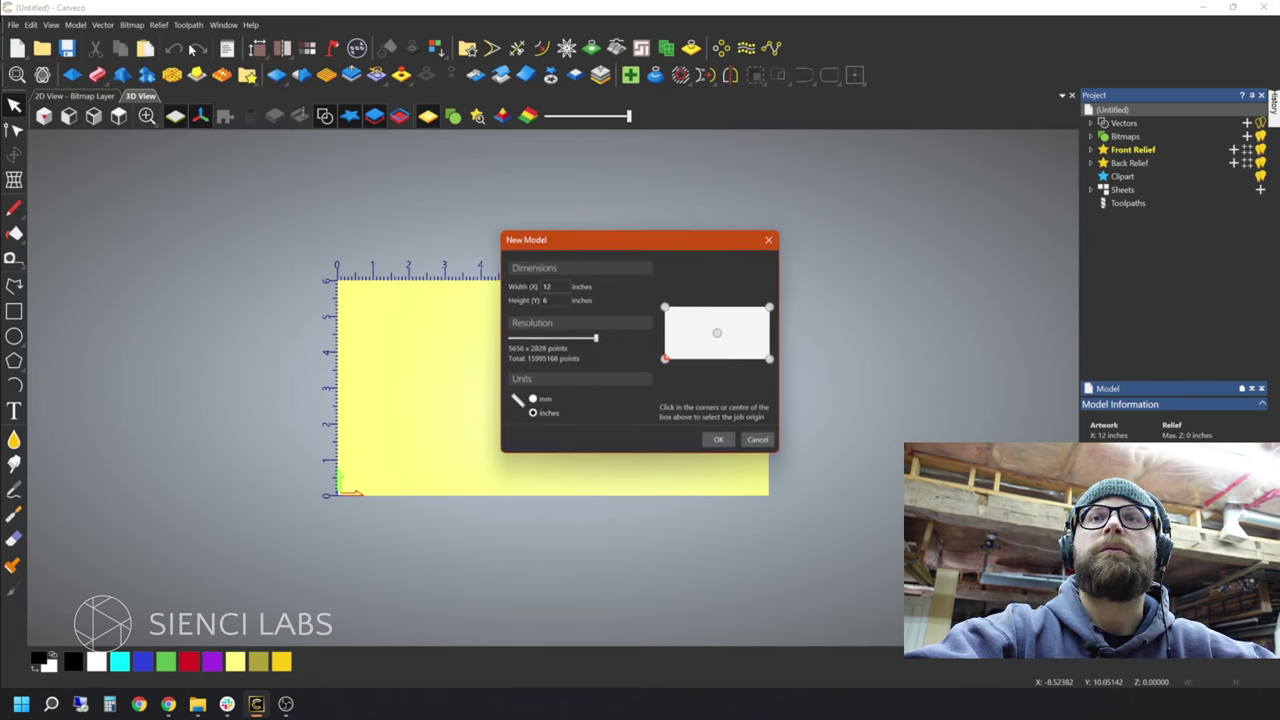
pyautogui.click(548, 286)
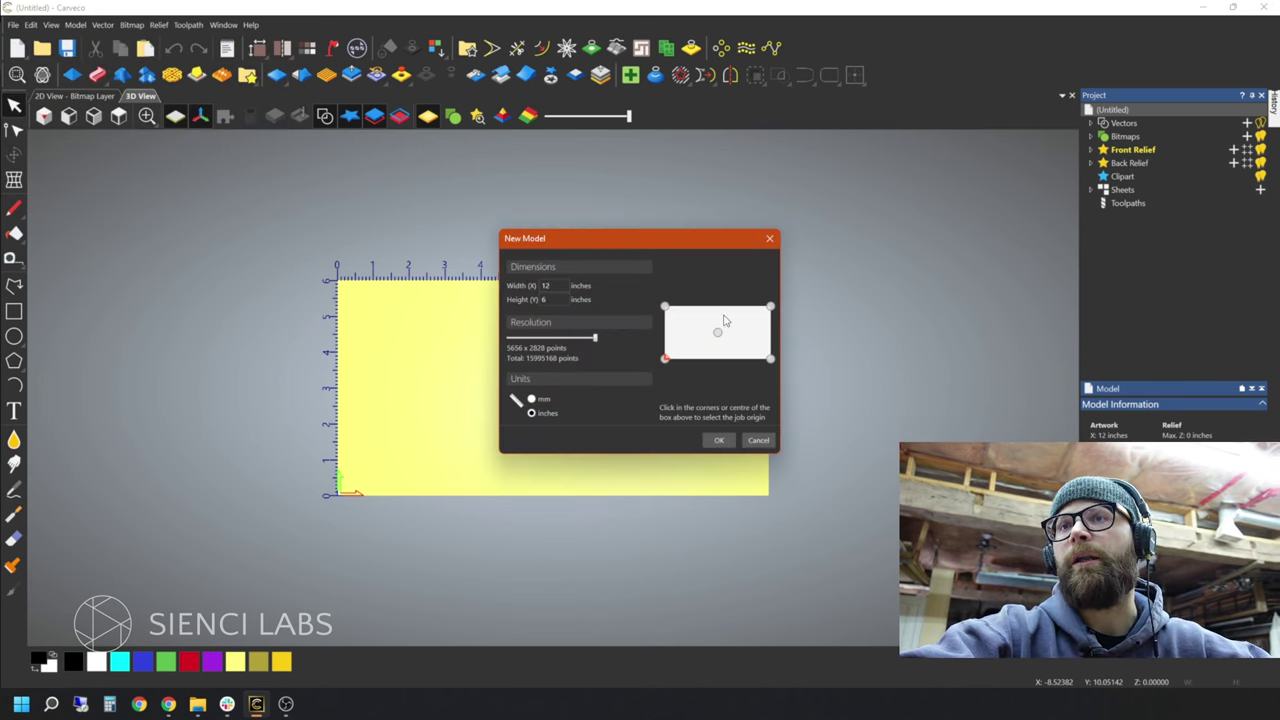
pyautogui.click(722, 441)
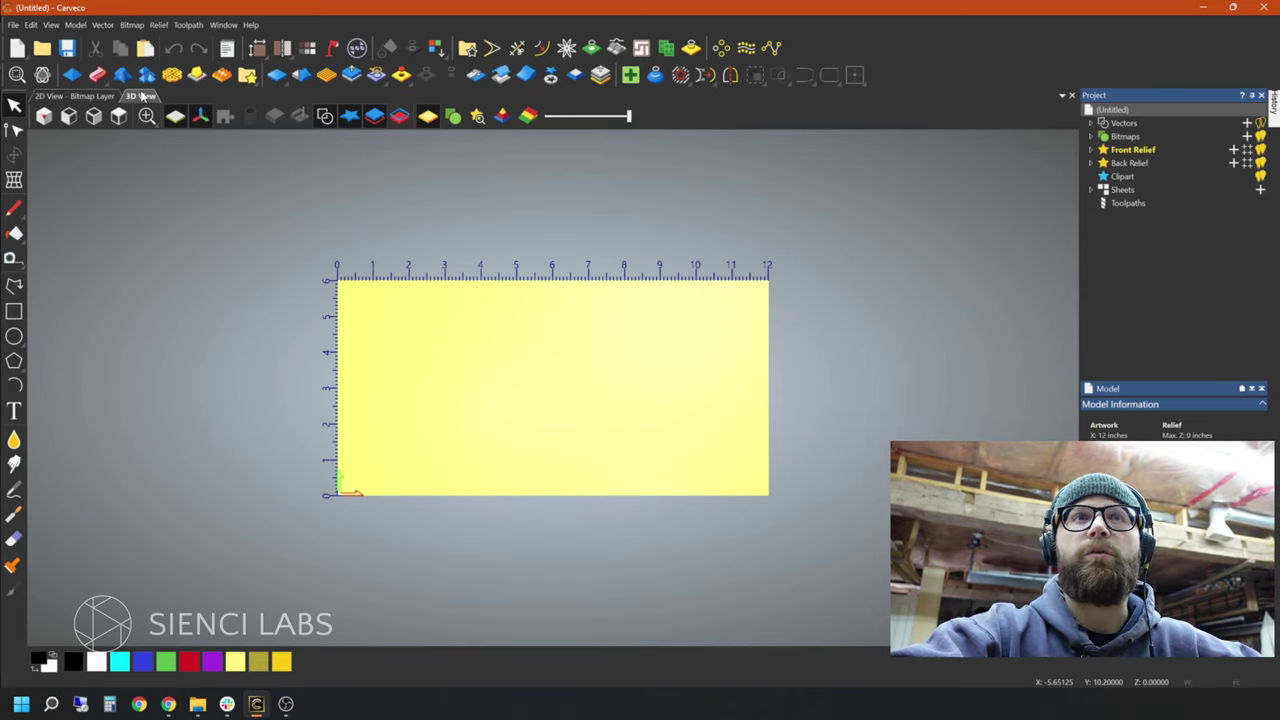
# Step: Show the model in the 2D view and accept its size of 12 by 6 inches with Image size as the method
pyautogui.click(78, 96)
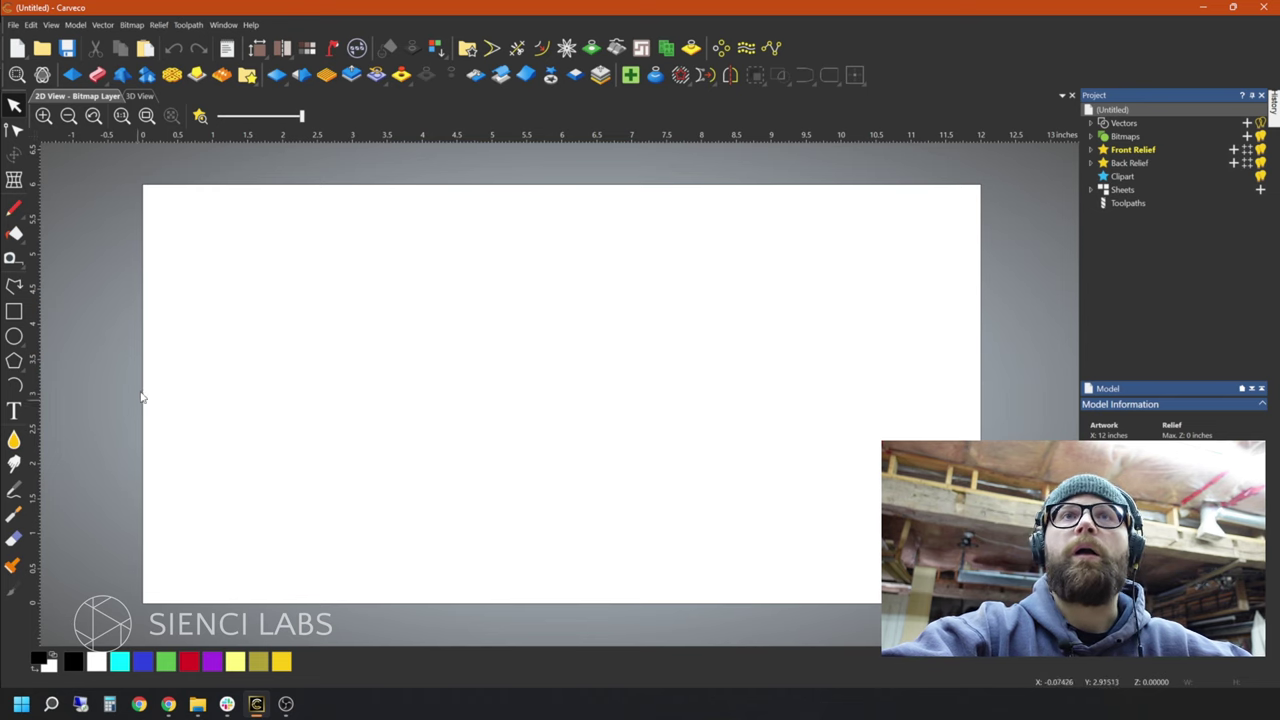
pyautogui.click(258, 48)
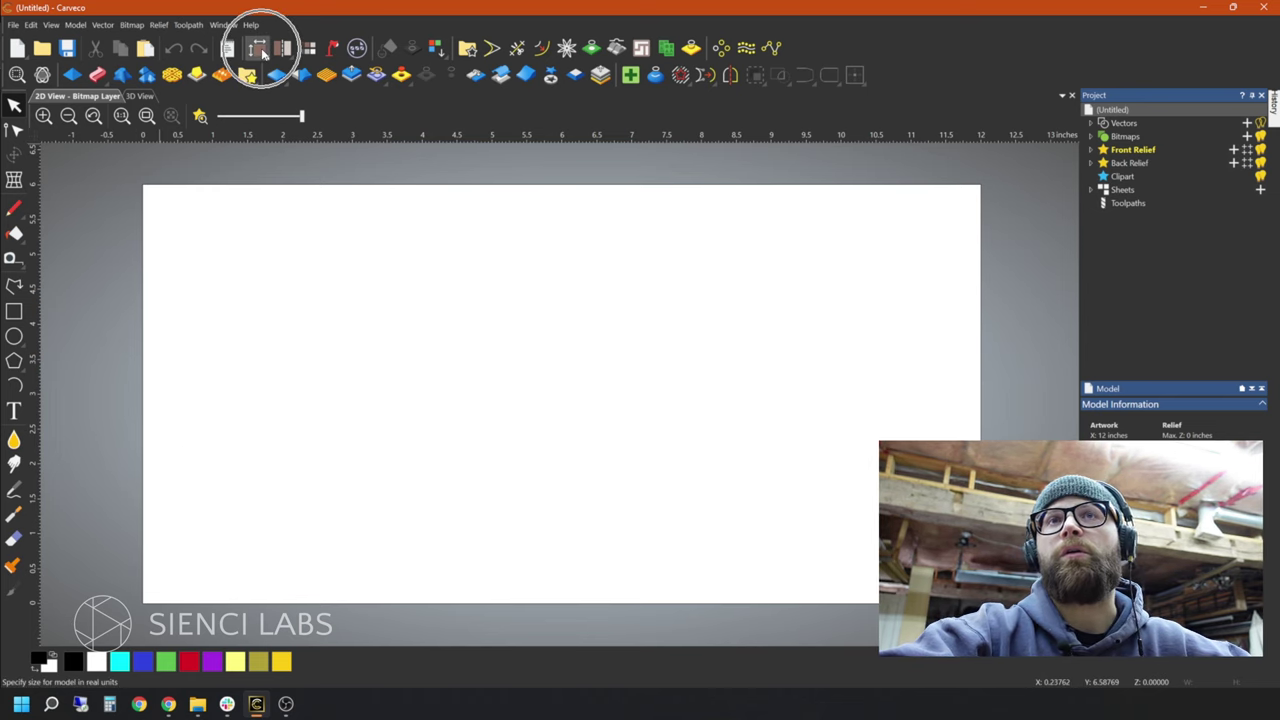
pyautogui.click(258, 48)
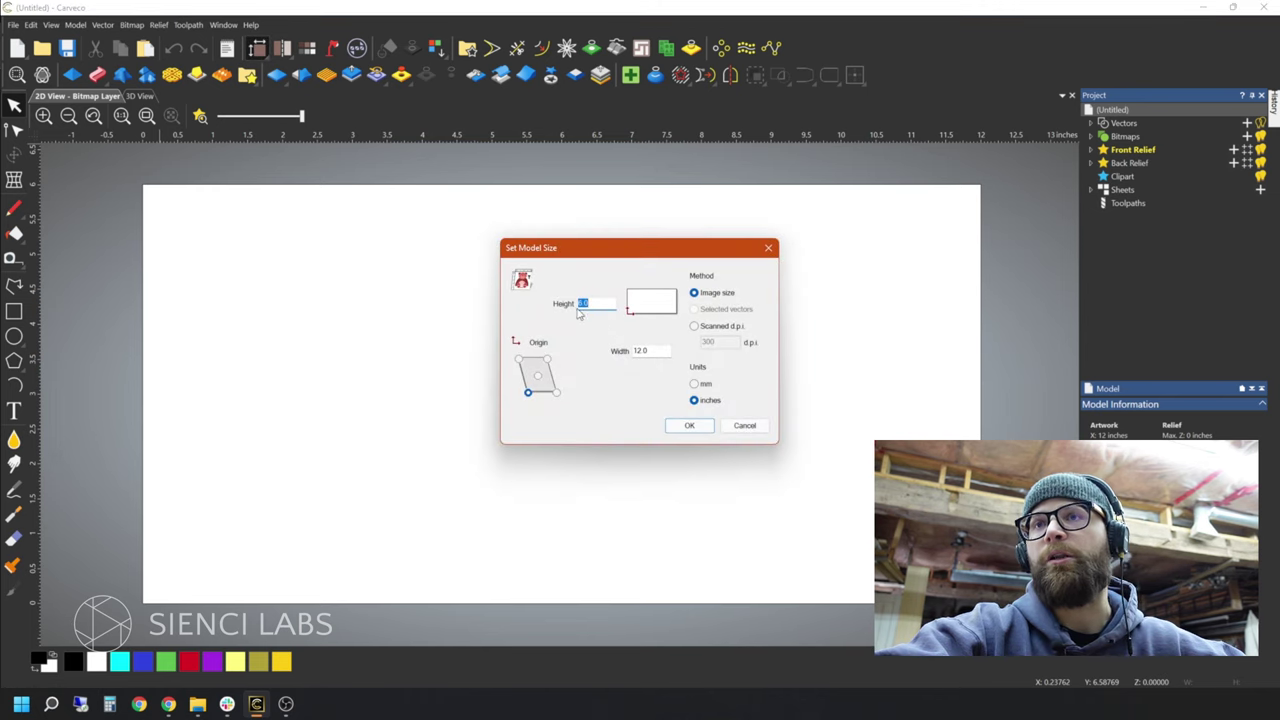
pyautogui.click(691, 427)
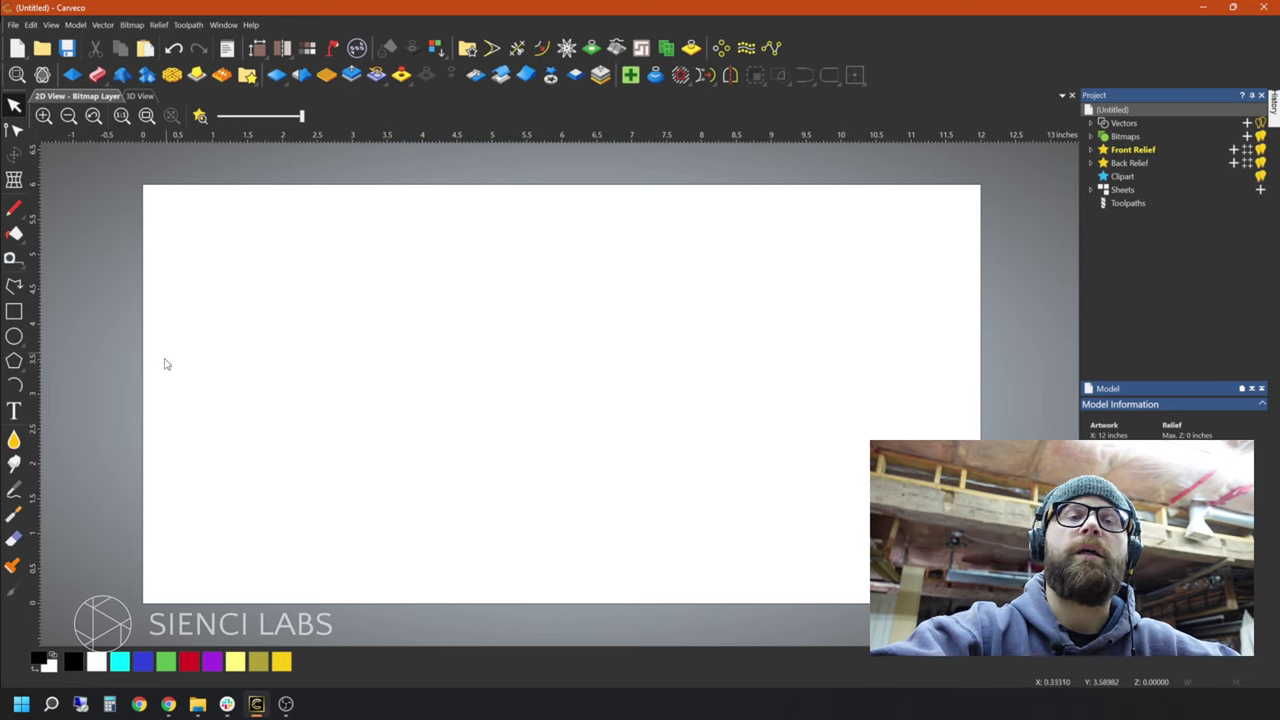
# Step: Add the text "Longmill Rules!" to the blank model with the Text tool
pyautogui.click(14, 412)
pyautogui.click(424, 376)
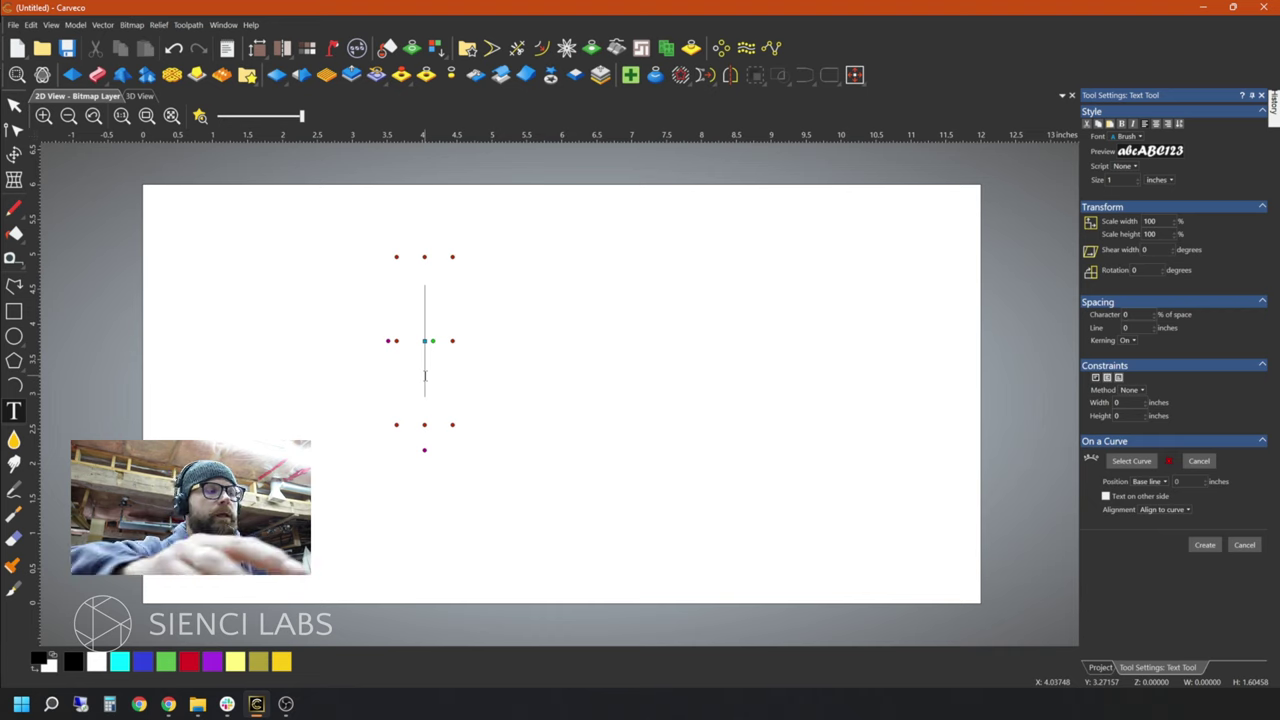
pyautogui.write('Lon')
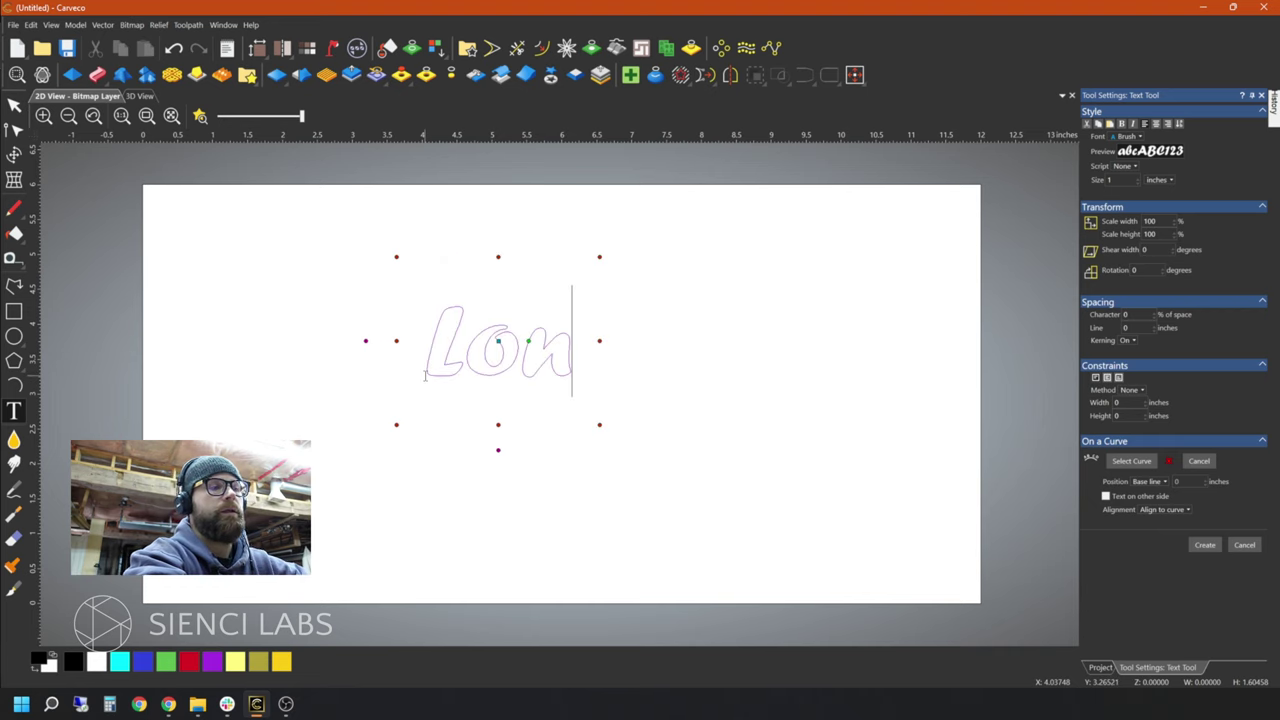
pyautogui.write('gmill Rul')
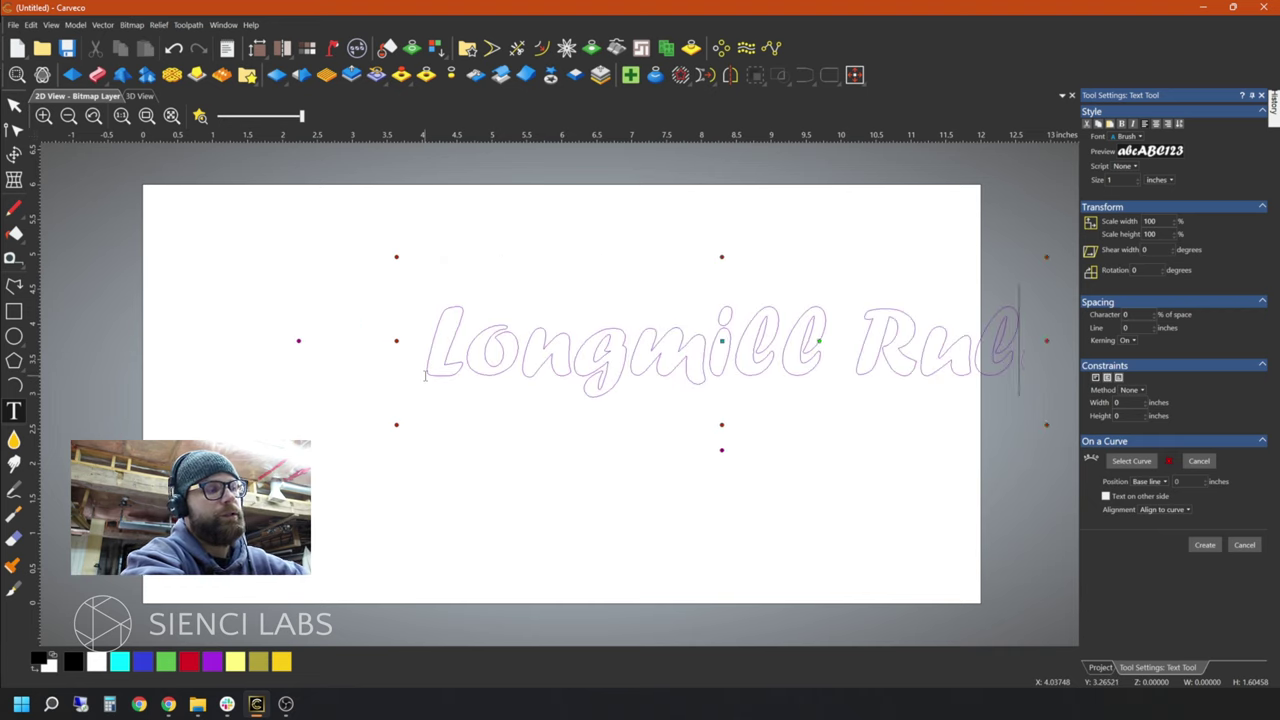
pyautogui.write('es')
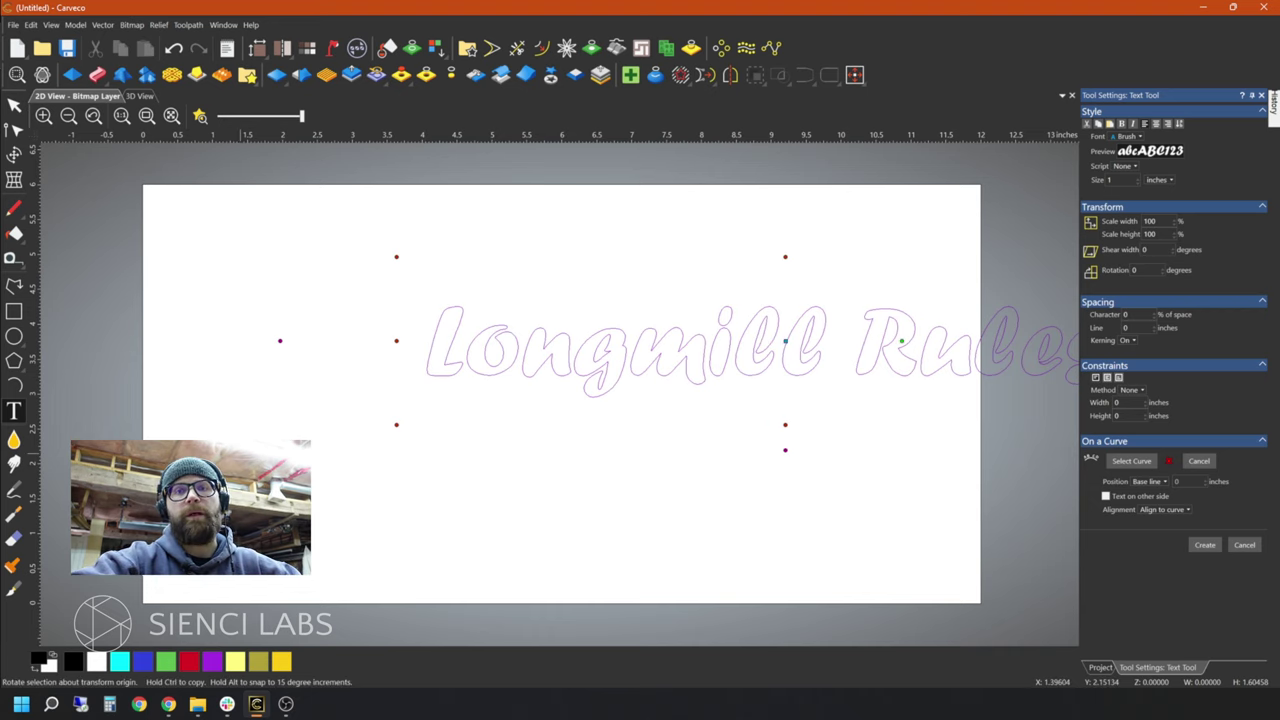
pyautogui.click(1205, 545)
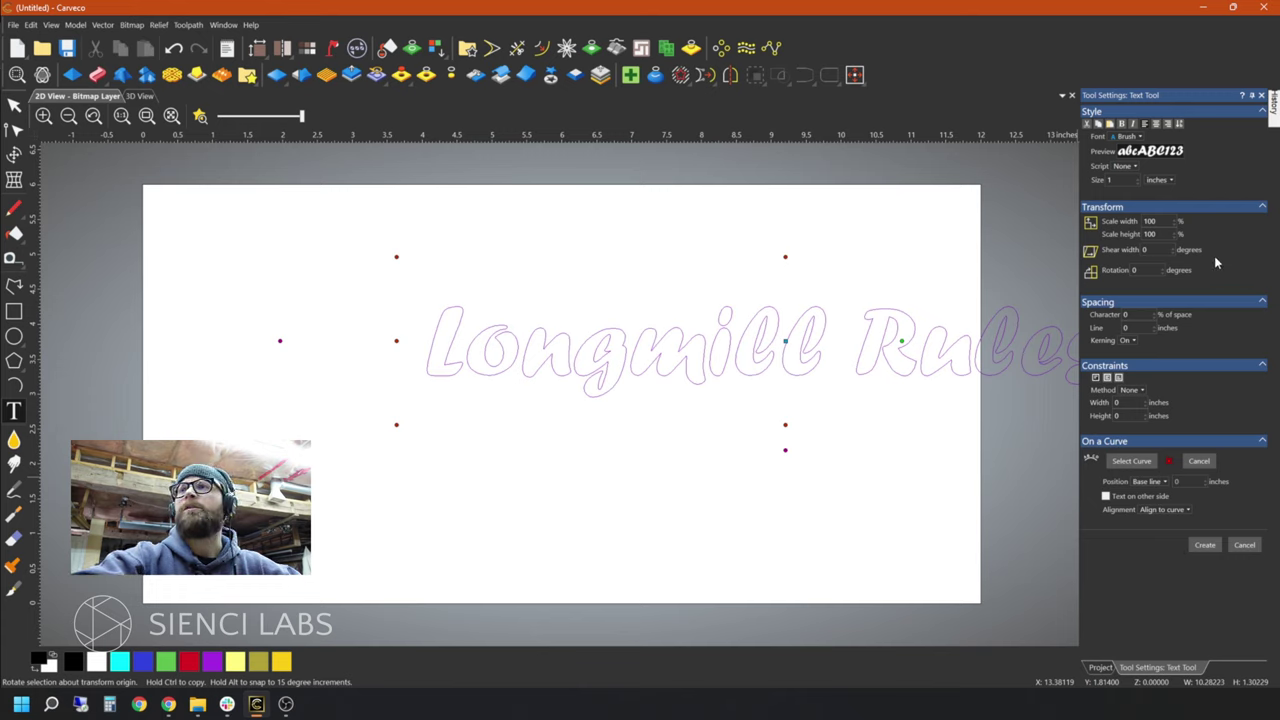
# Step: Select the whole text, apply the Brush font, and finish creating it
pyautogui.click(428, 352)
pyautogui.moveTo(428, 352); pyautogui.dragTo(772, 355)
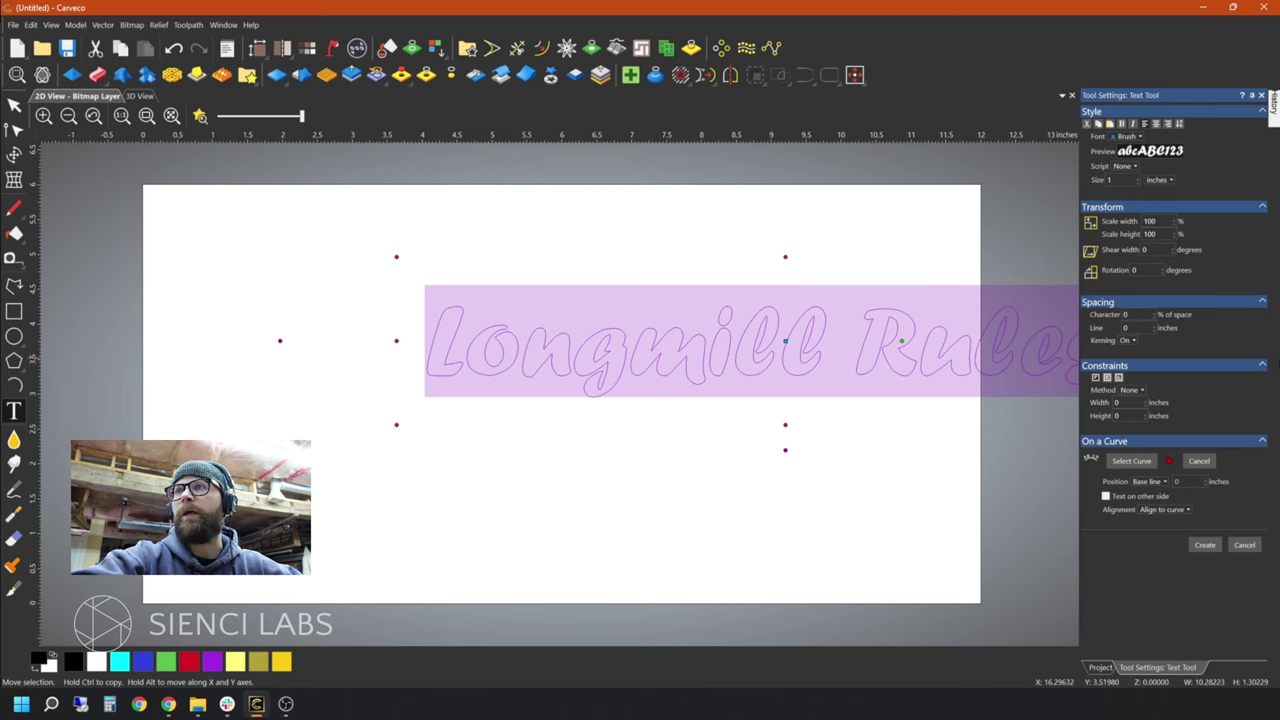
pyautogui.click(1140, 136)
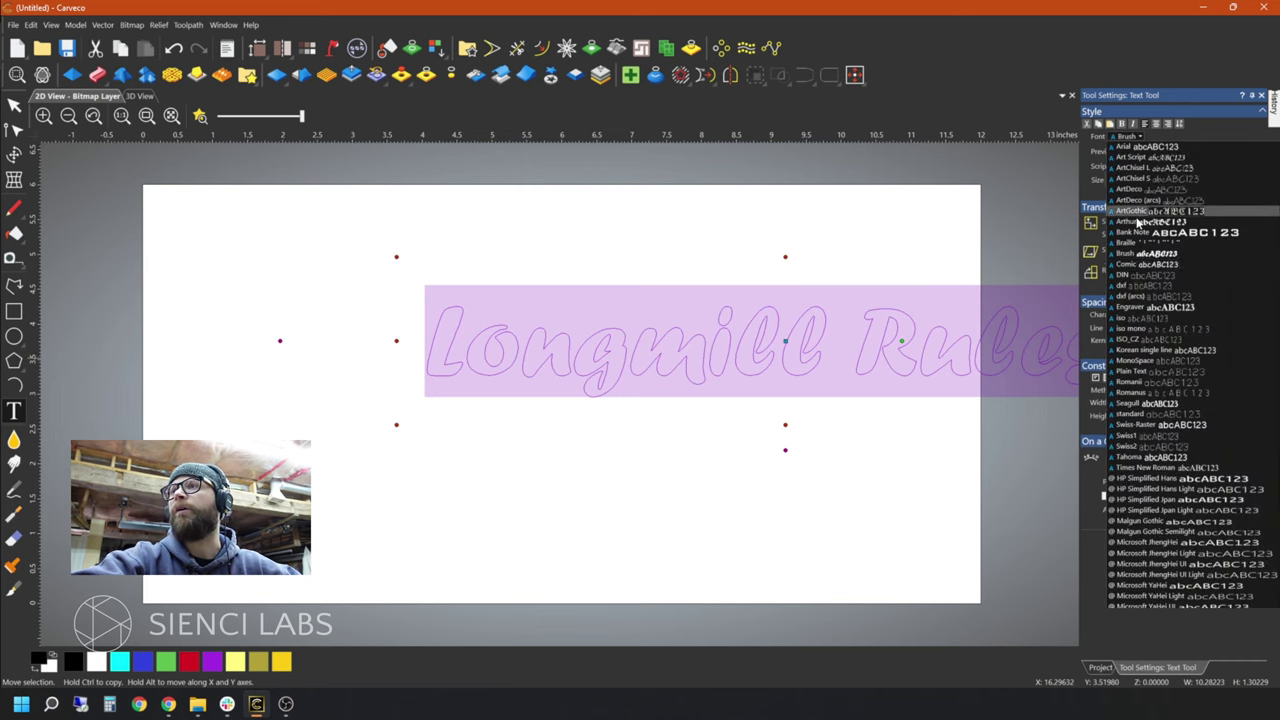
pyautogui.click(1166, 252)
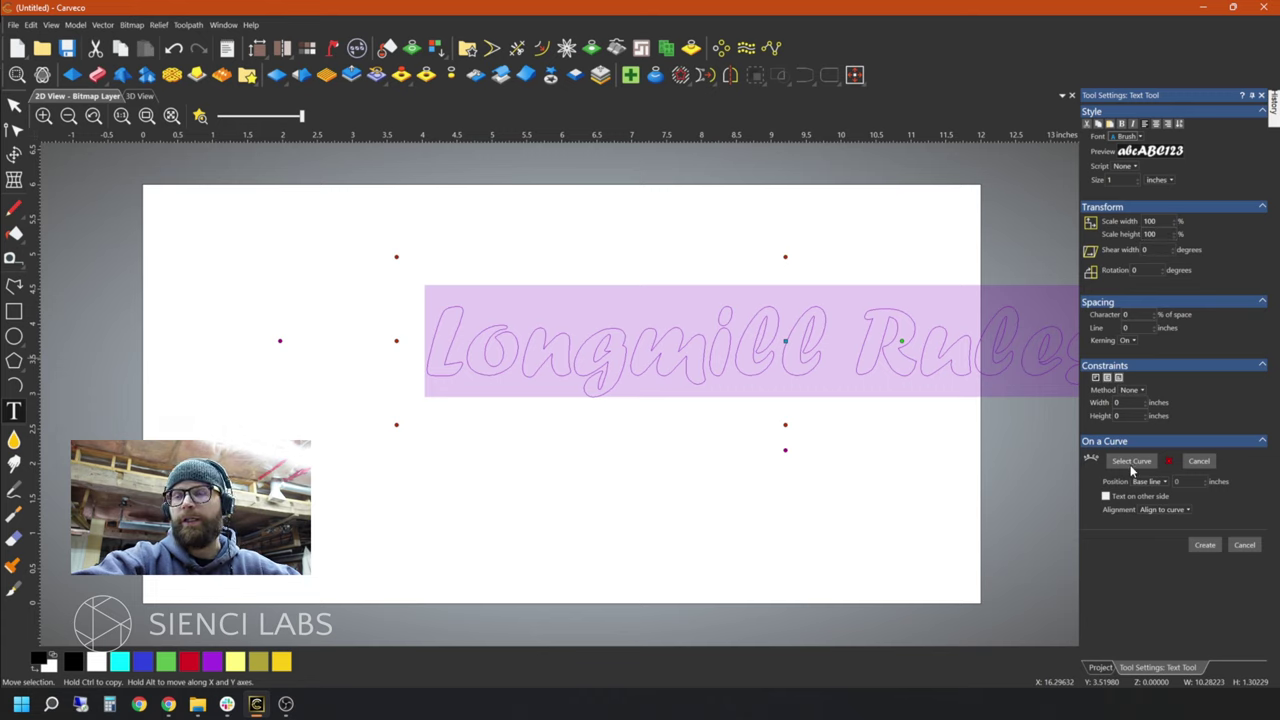
pyautogui.click(1205, 546)
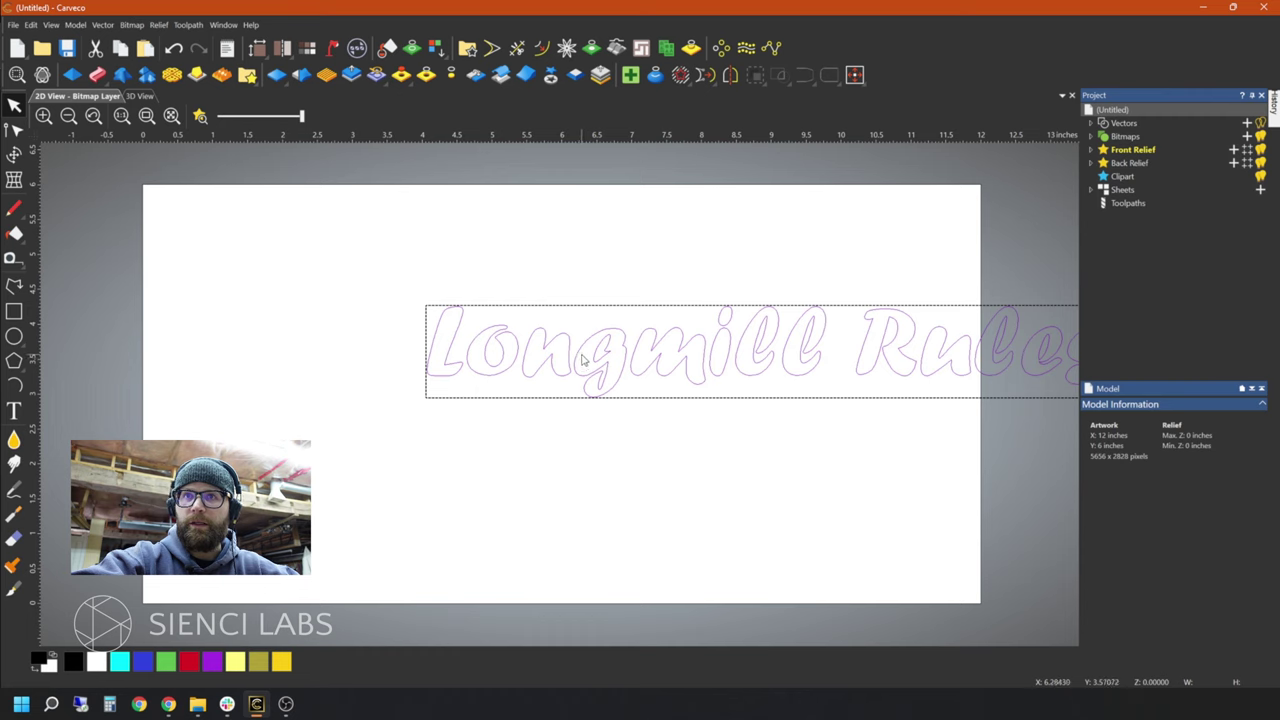
# Step: Fit the text within the board, scaling it proportionally to about 11.35 inches wide and centering it on the model
pyautogui.moveTo(577, 351); pyautogui.dragTo(318, 387)
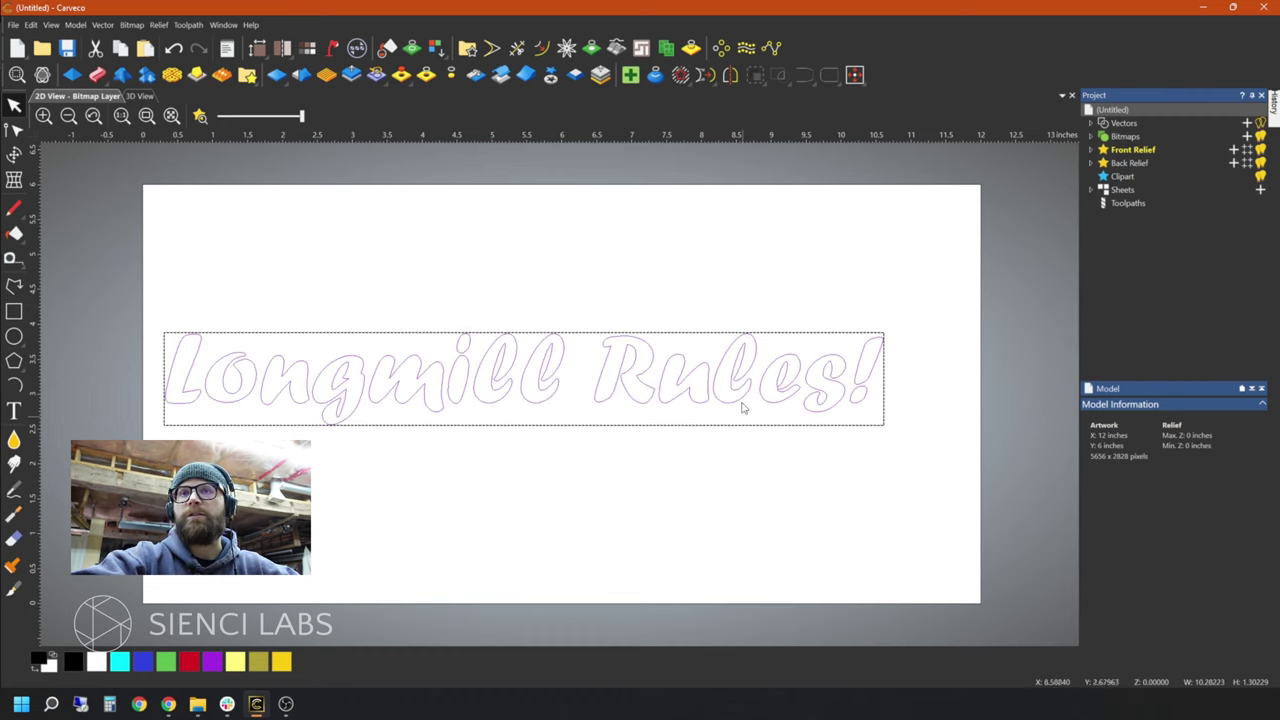
pyautogui.click(15, 155)
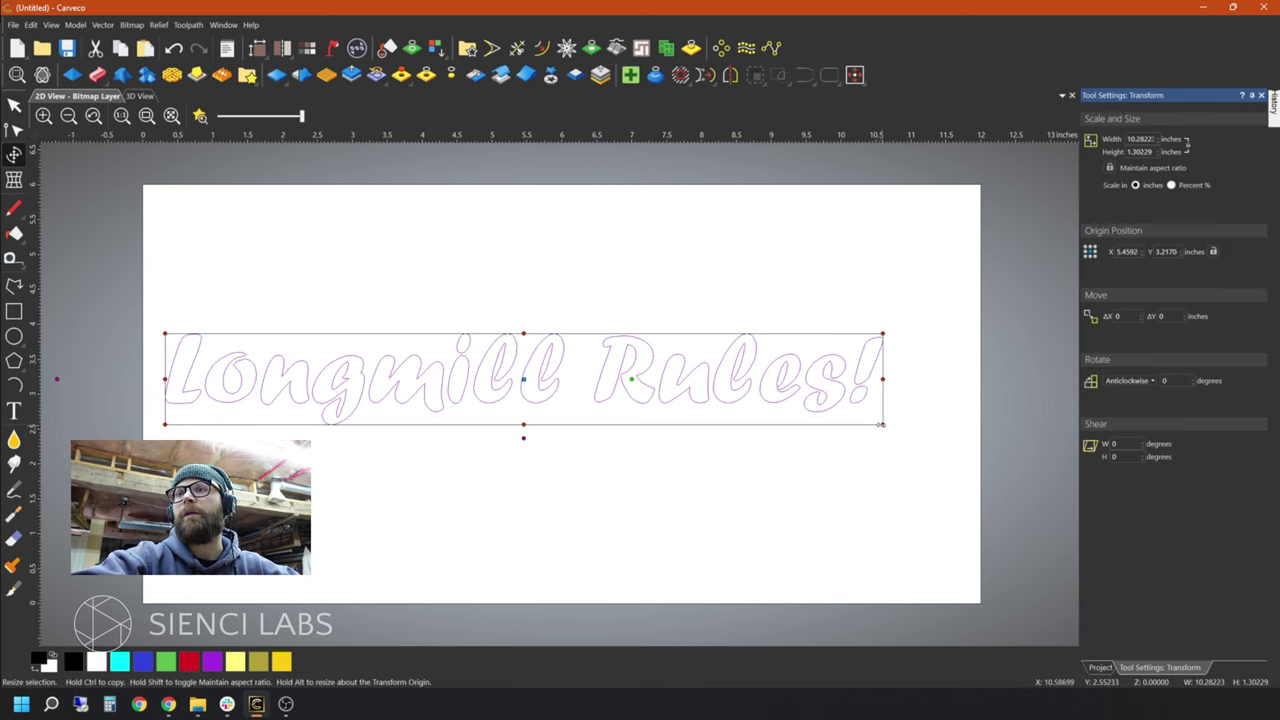
pyautogui.moveTo(881, 424); pyautogui.dragTo(951, 465)
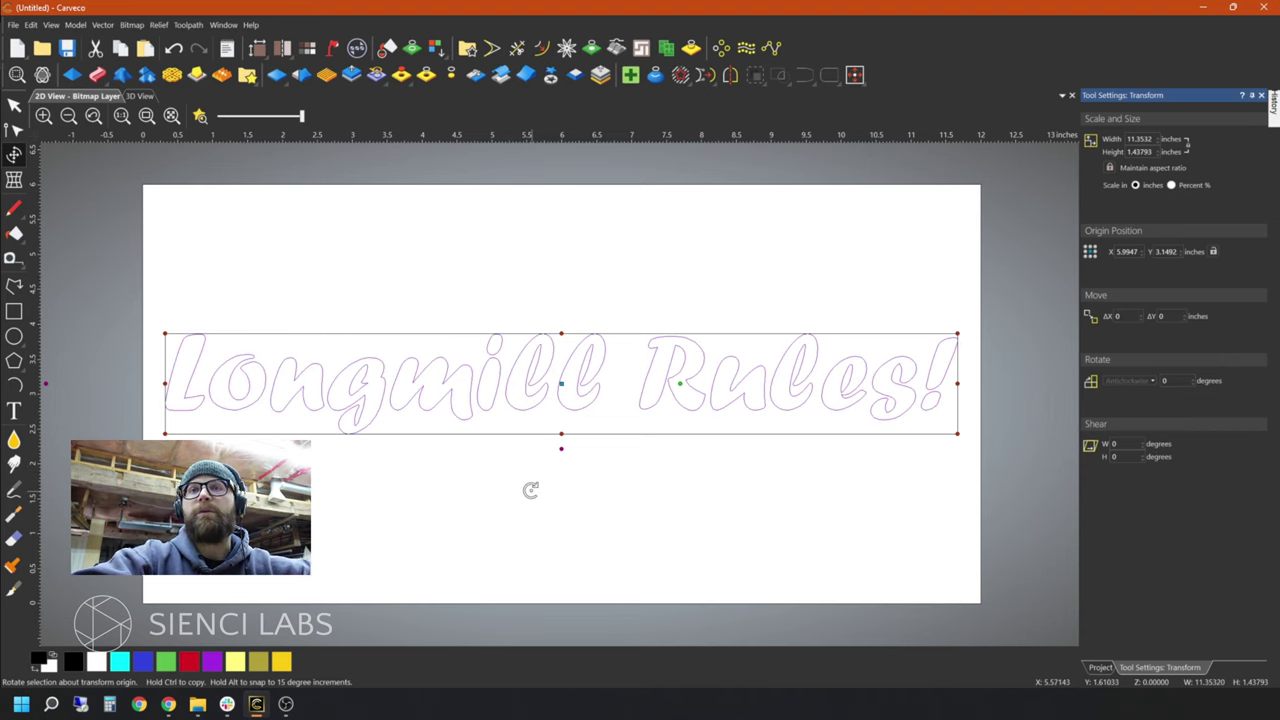
pyautogui.press('F9')
pyautogui.press('Escape')
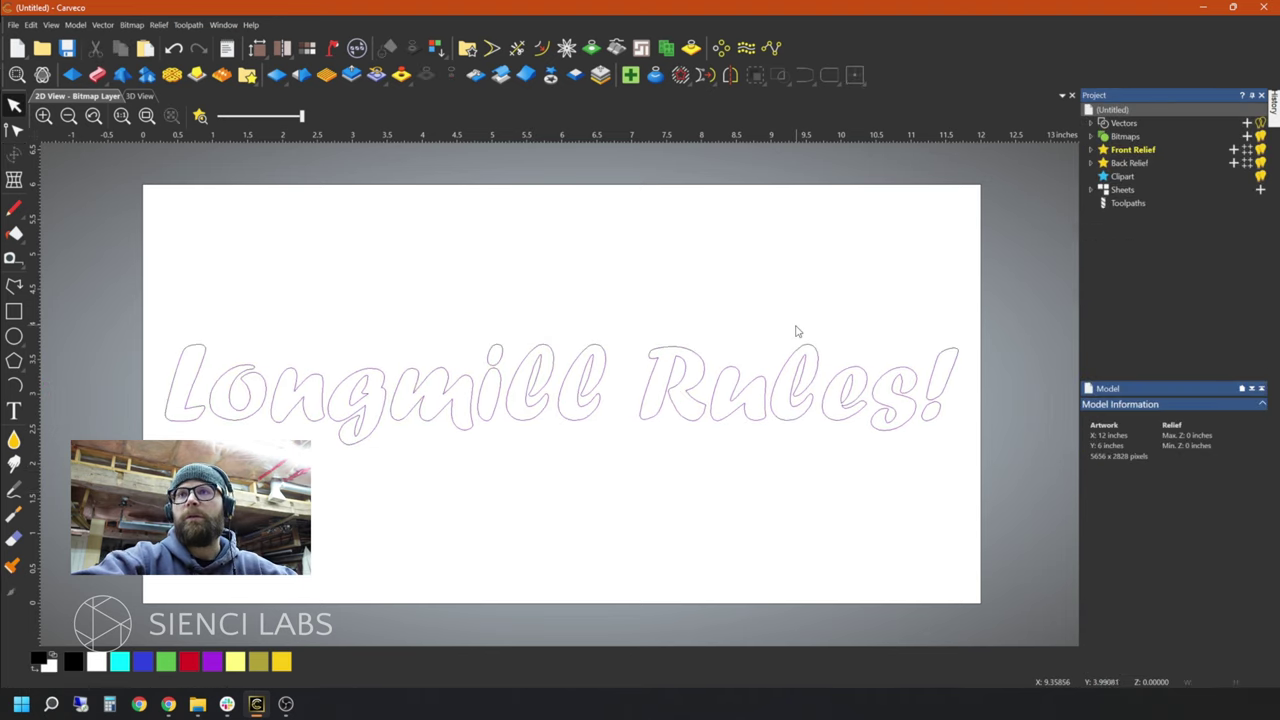
# Step: Start a 2D Area Clearance toolpath on the selected "Longmill Rules!" text with a finish depth of .125 inches
pyautogui.moveTo(822, 287); pyautogui.dragTo(448, 504)
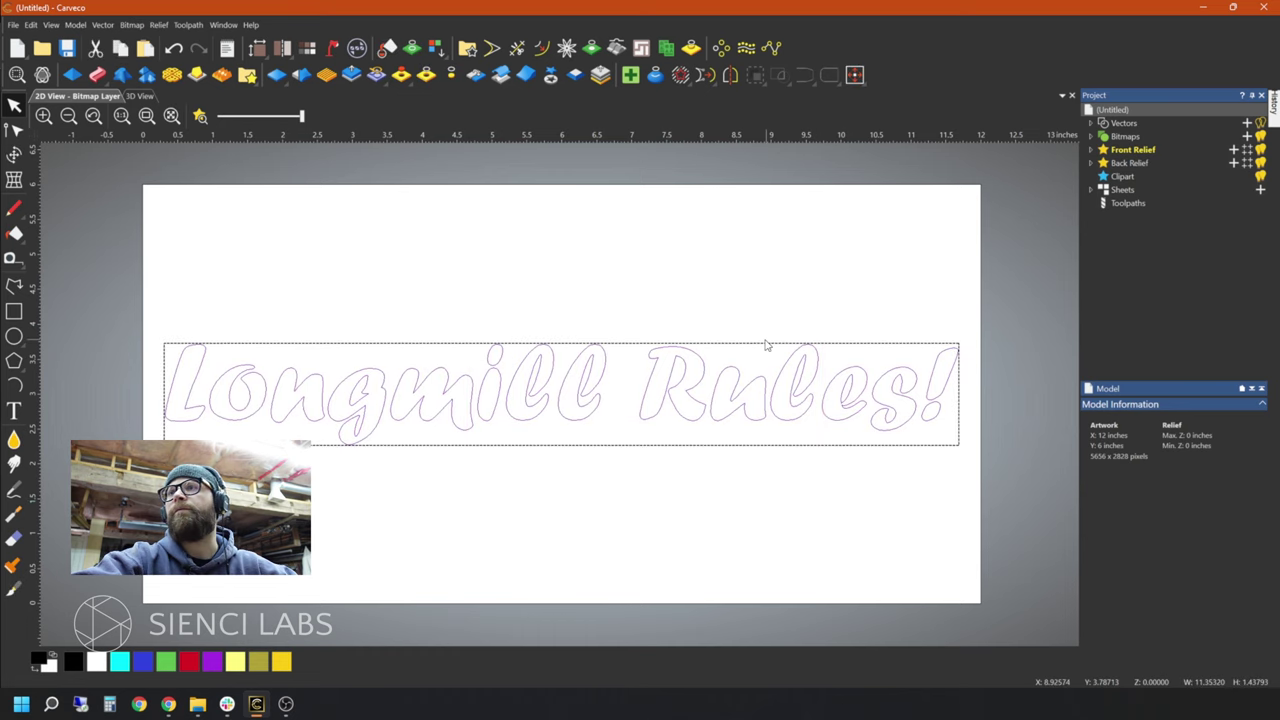
pyautogui.click(1130, 204)
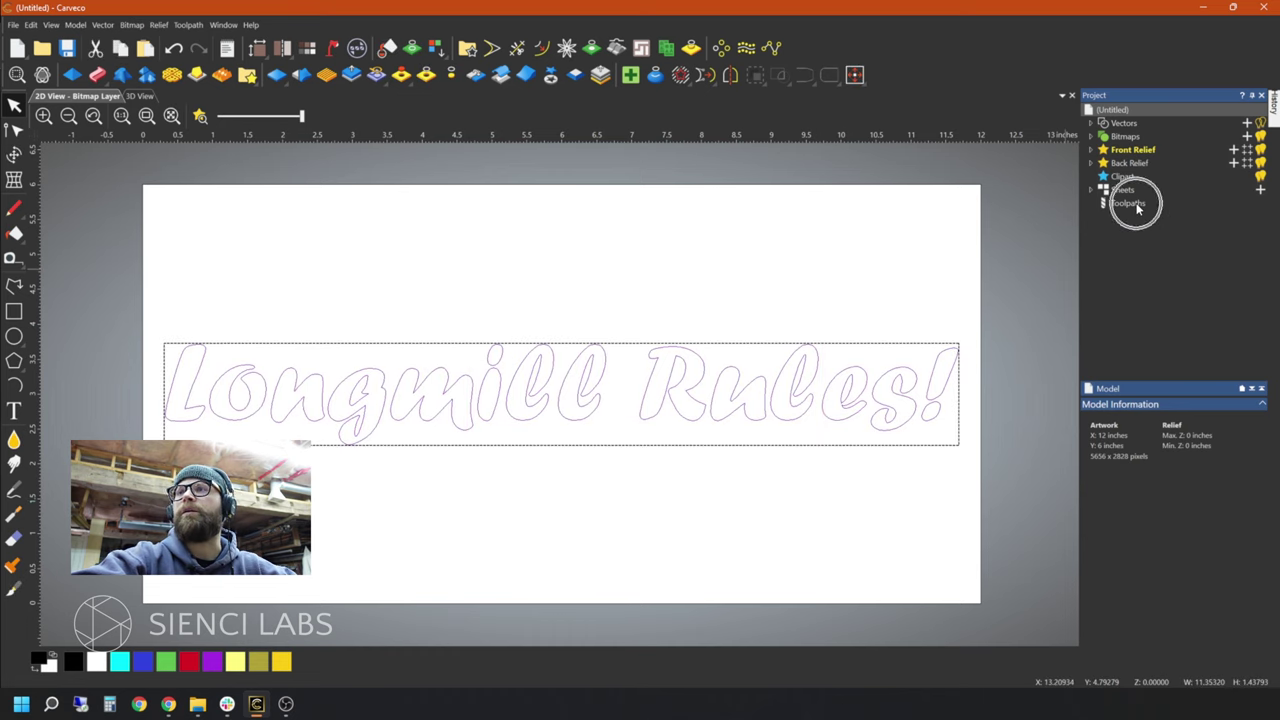
pyautogui.click(1135, 202)
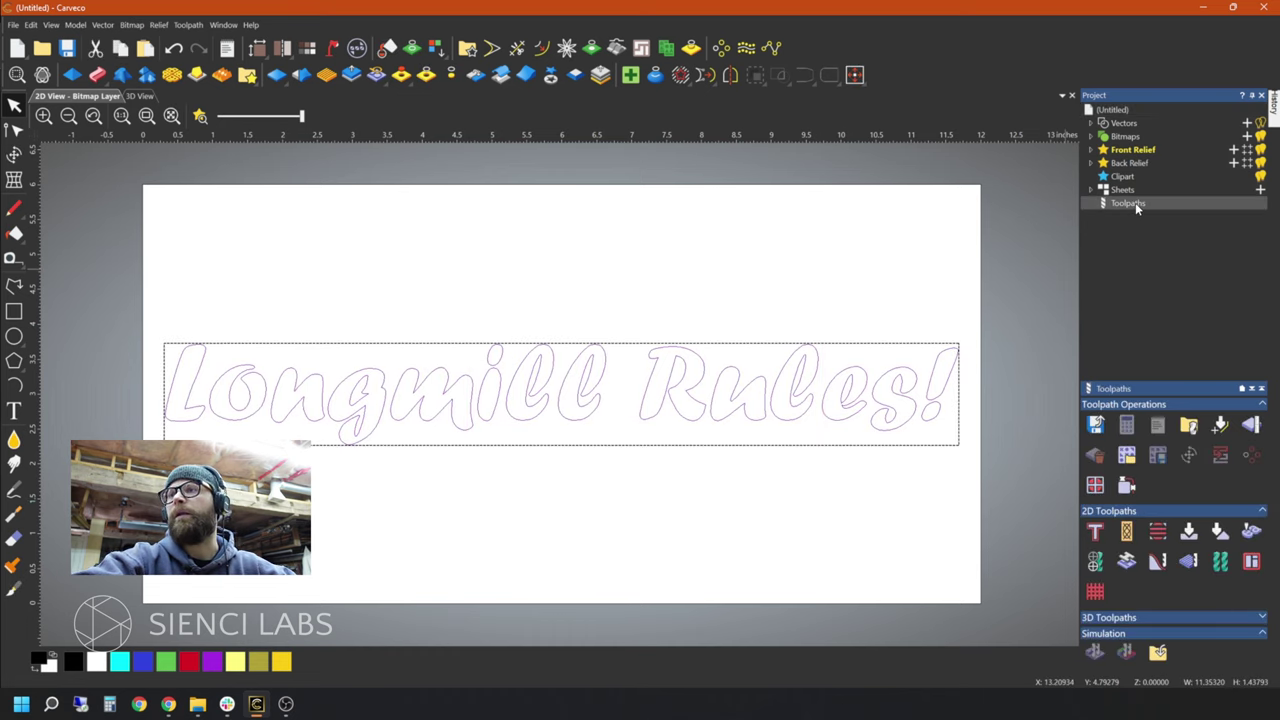
pyautogui.click(1120, 514)
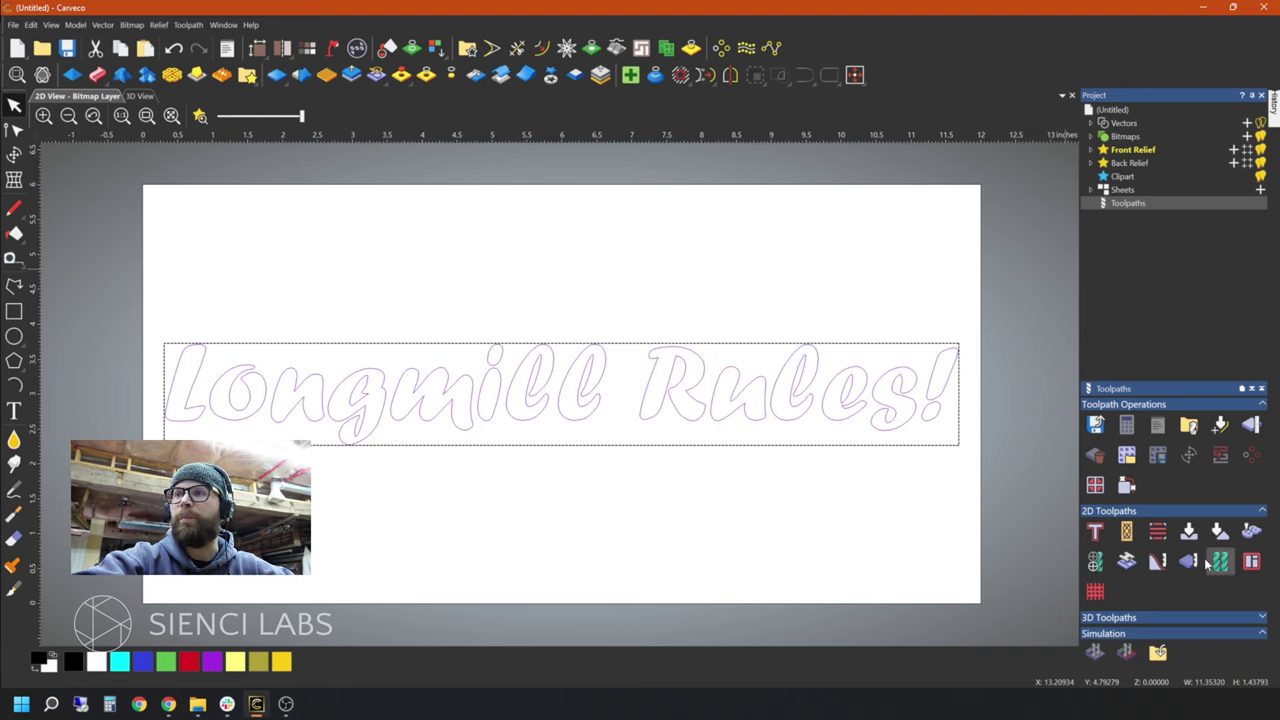
pyautogui.click(1158, 535)
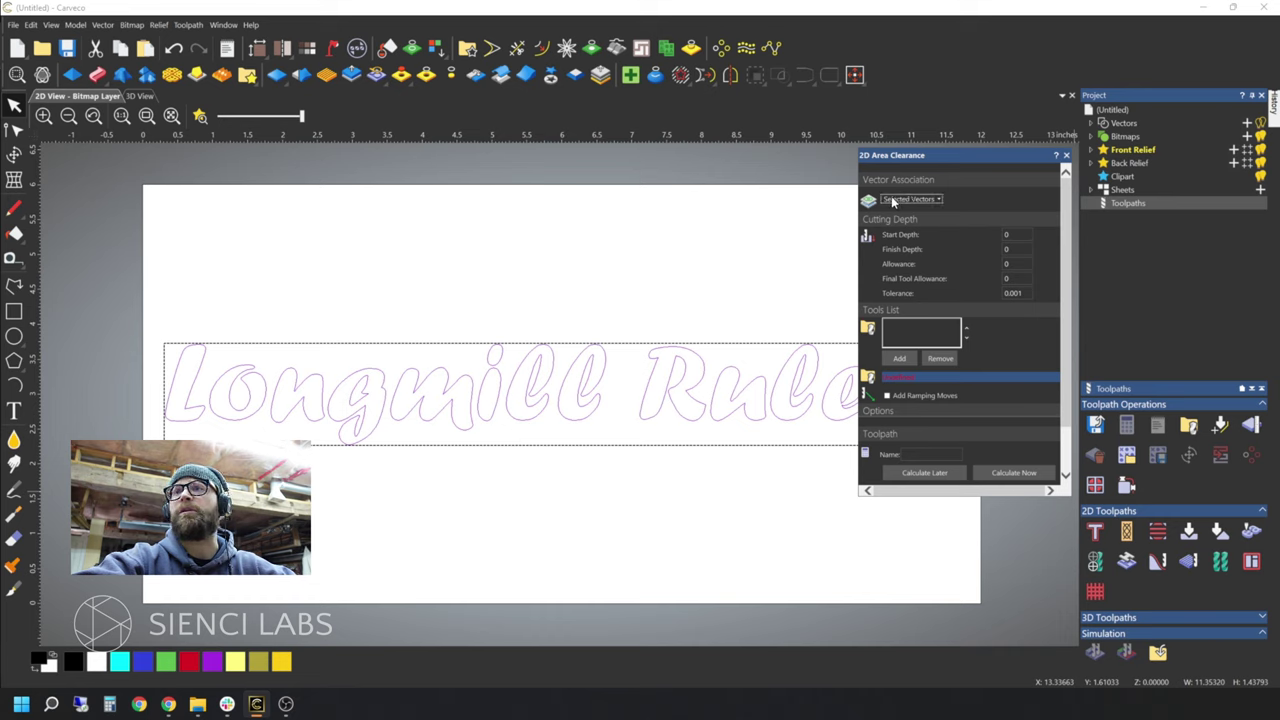
pyautogui.click(1010, 250)
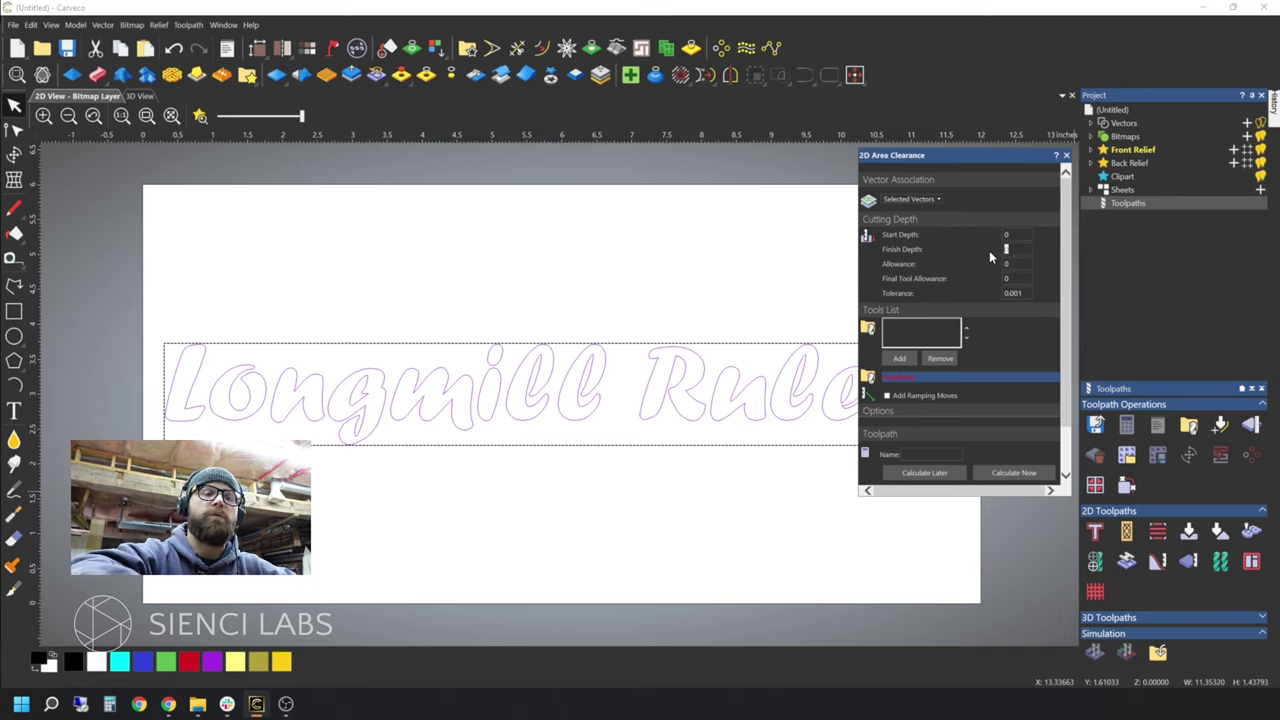
pyautogui.write('.125')
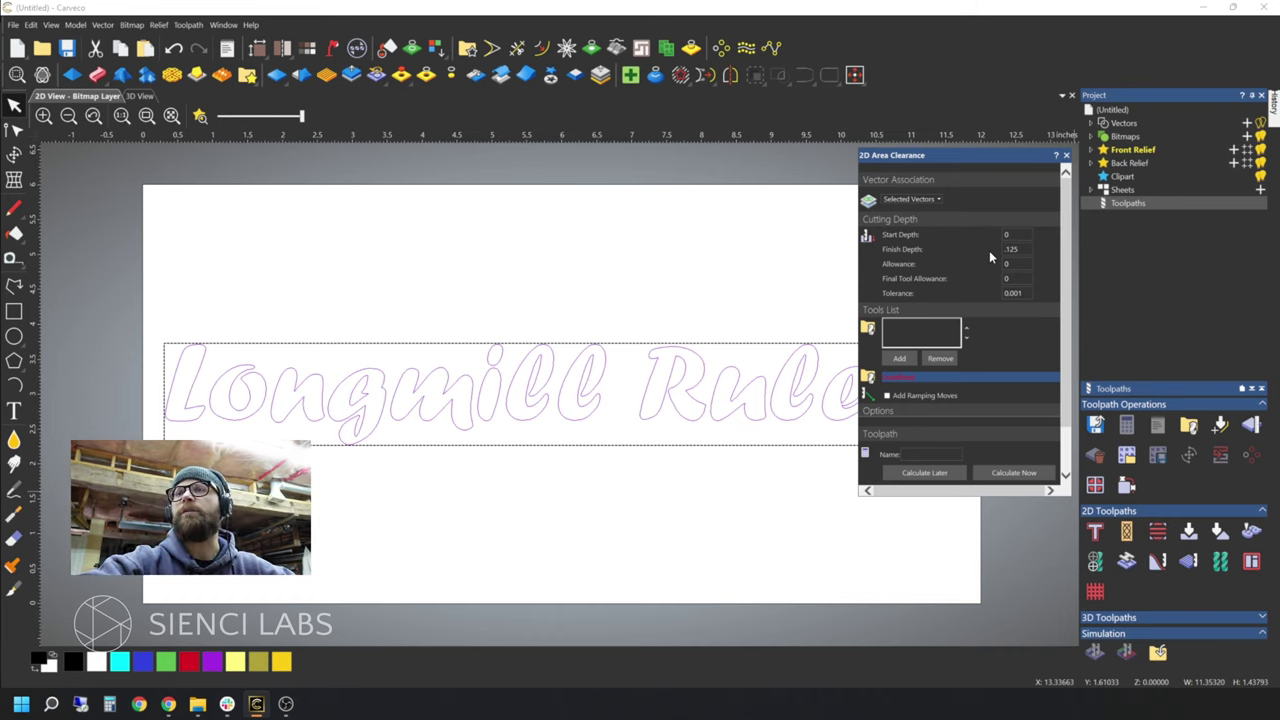
# Step: Add the inch-size End Mill 1/8 Inch for wood or plastic to the tools list and enable ramping moves
pyautogui.click(900, 357)
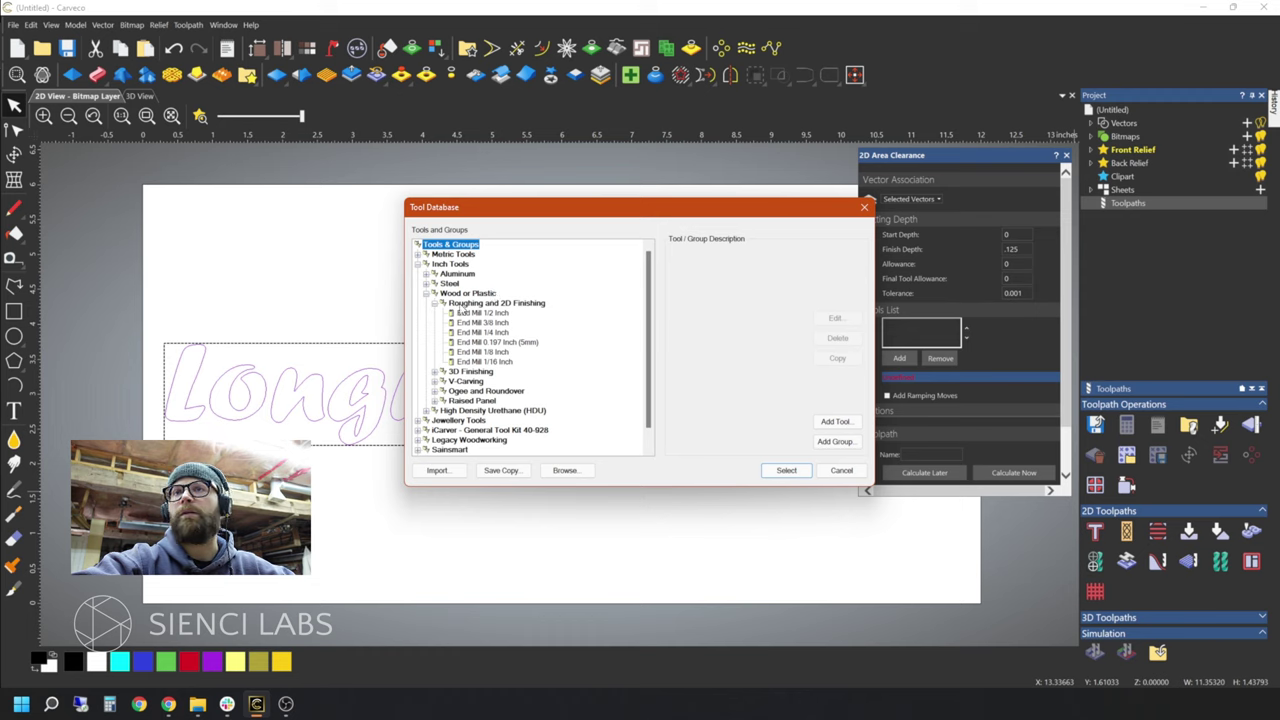
pyautogui.click(484, 352)
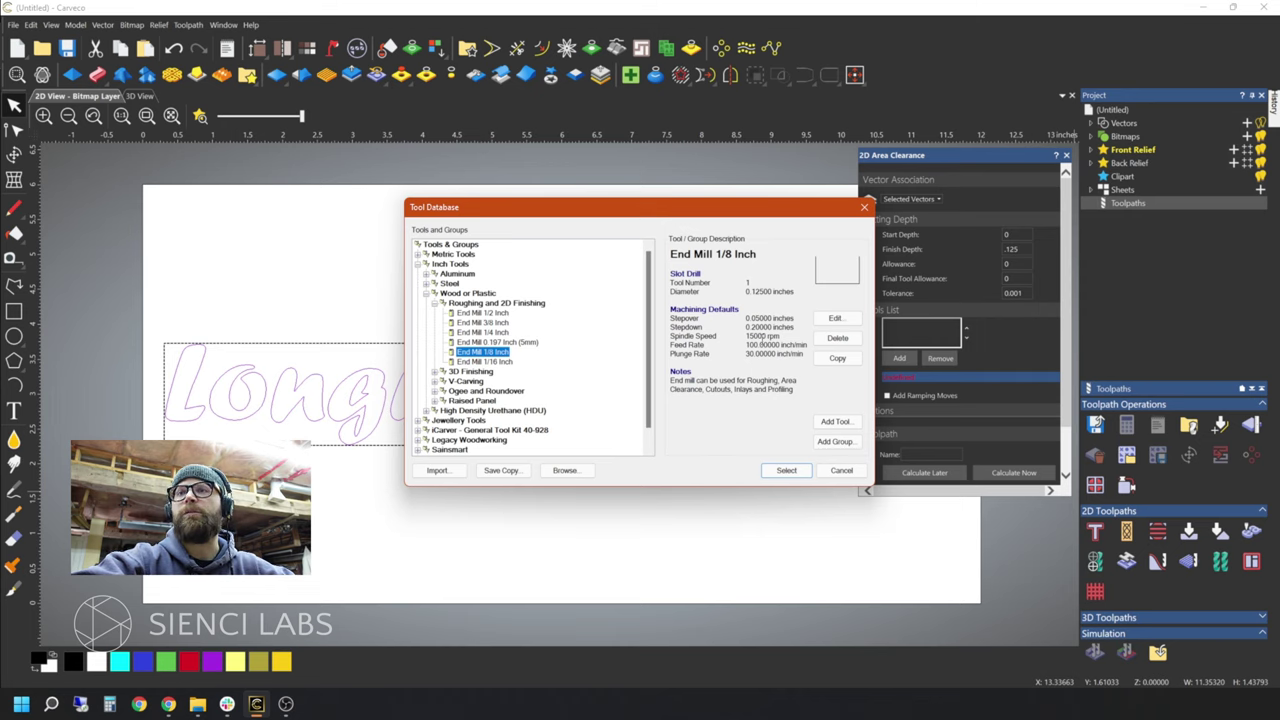
pyautogui.click(786, 471)
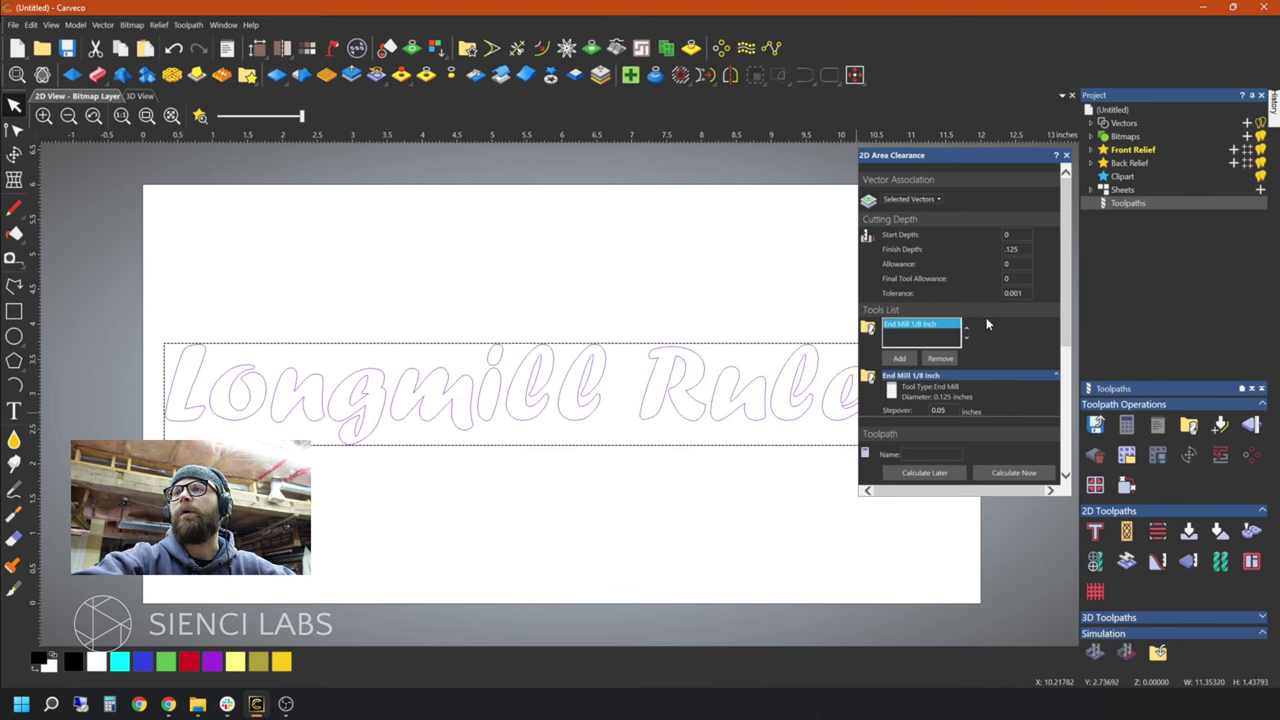
pyautogui.scroll(-2, 986, 317)
pyautogui.scroll(-3, 986, 317)
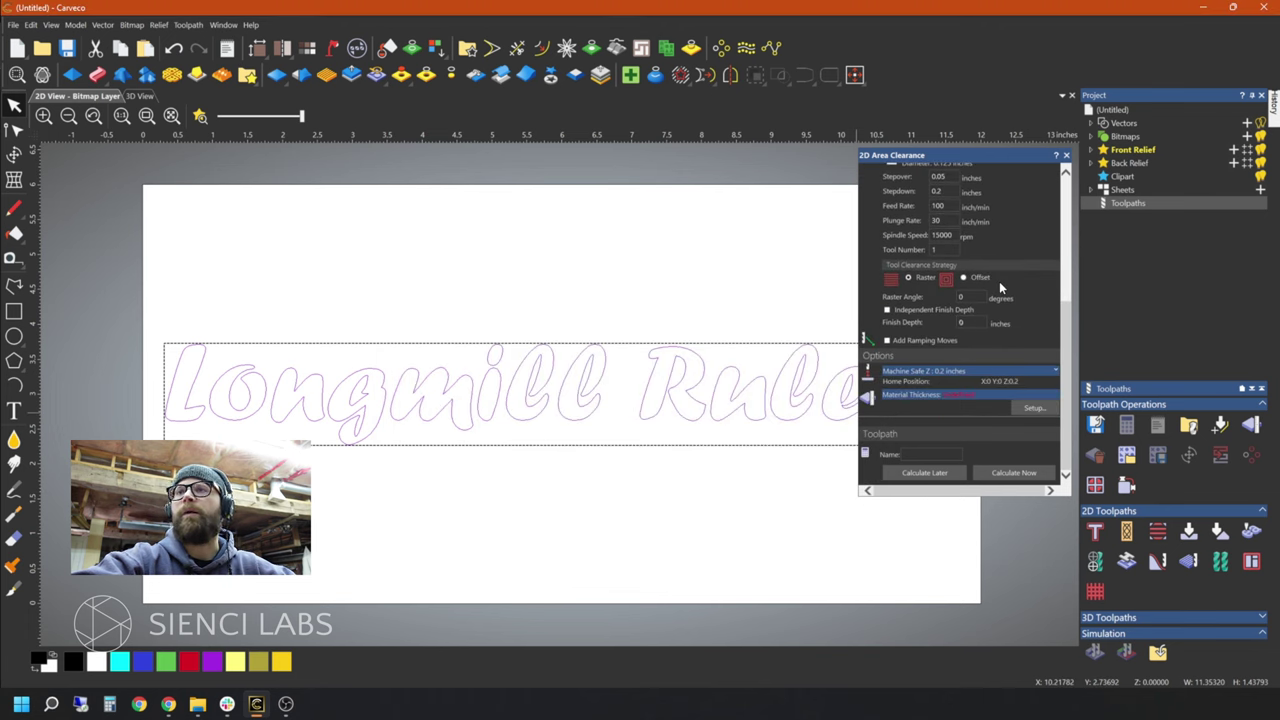
pyautogui.click(887, 341)
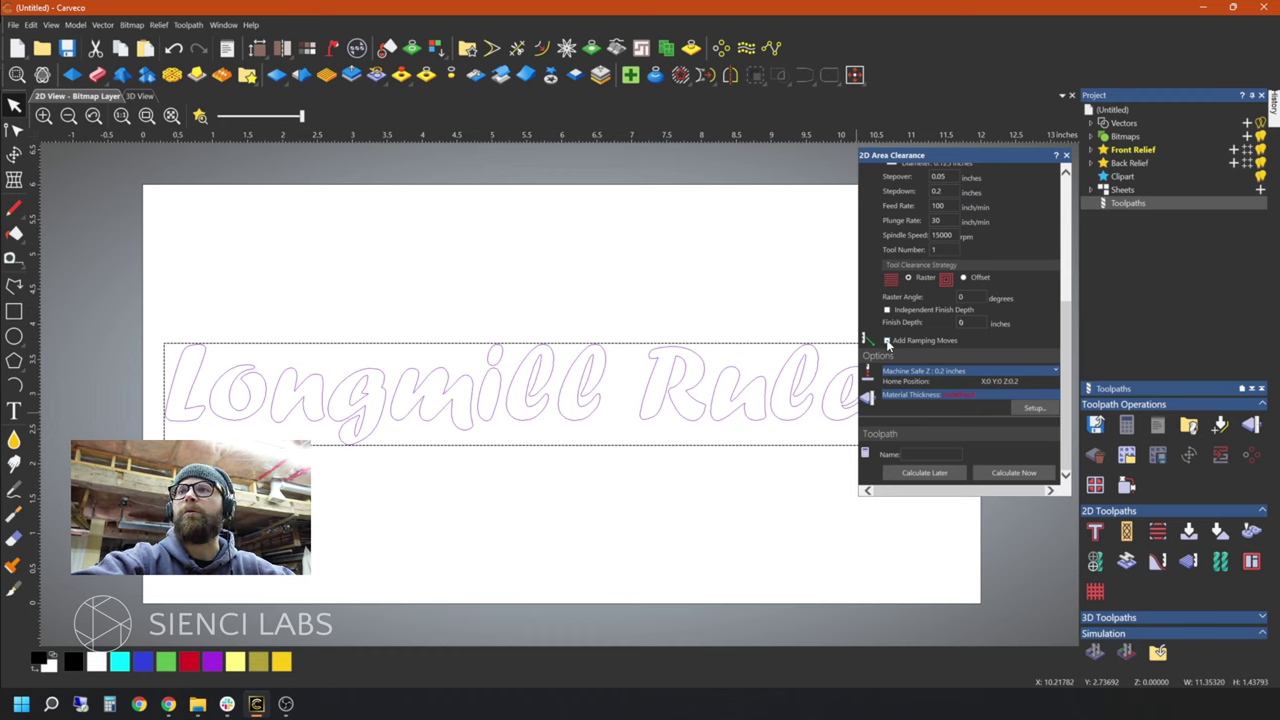
# Step: Set the material thickness to .625 inches and calculate the area clearance toolpath under the name "Longmill"
pyautogui.scroll(-2, 934, 322)
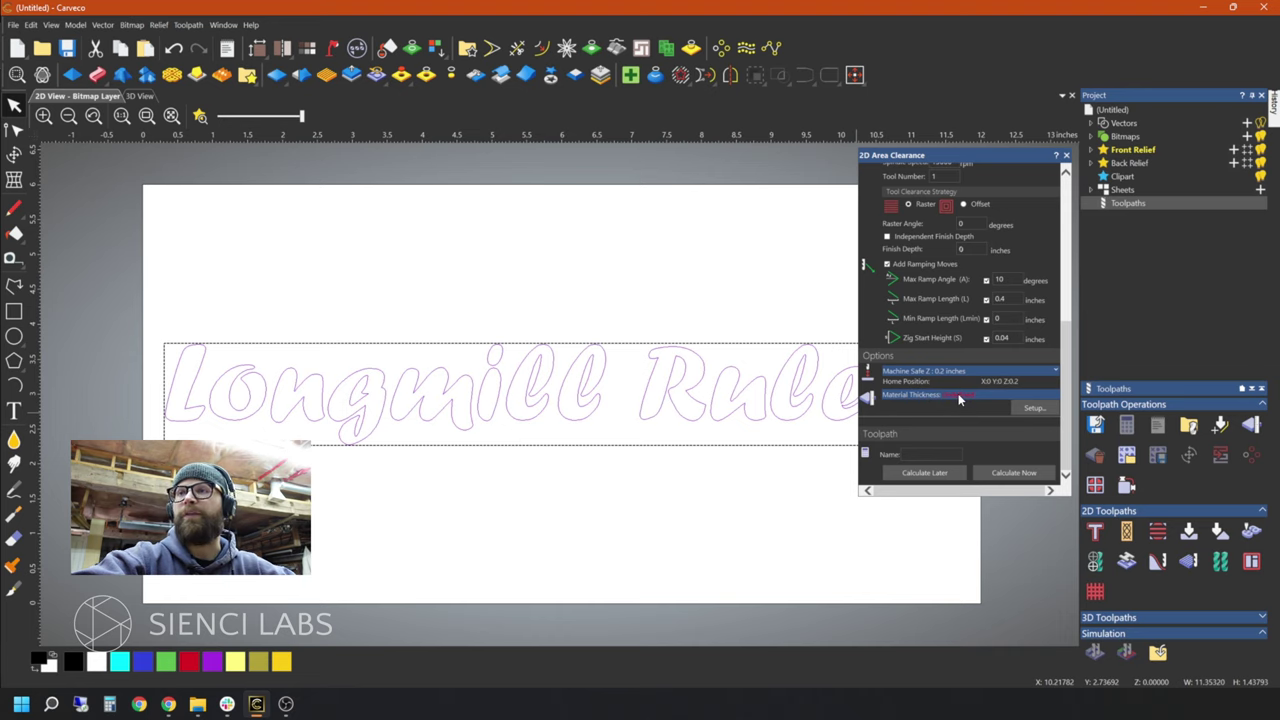
pyautogui.click(1030, 410)
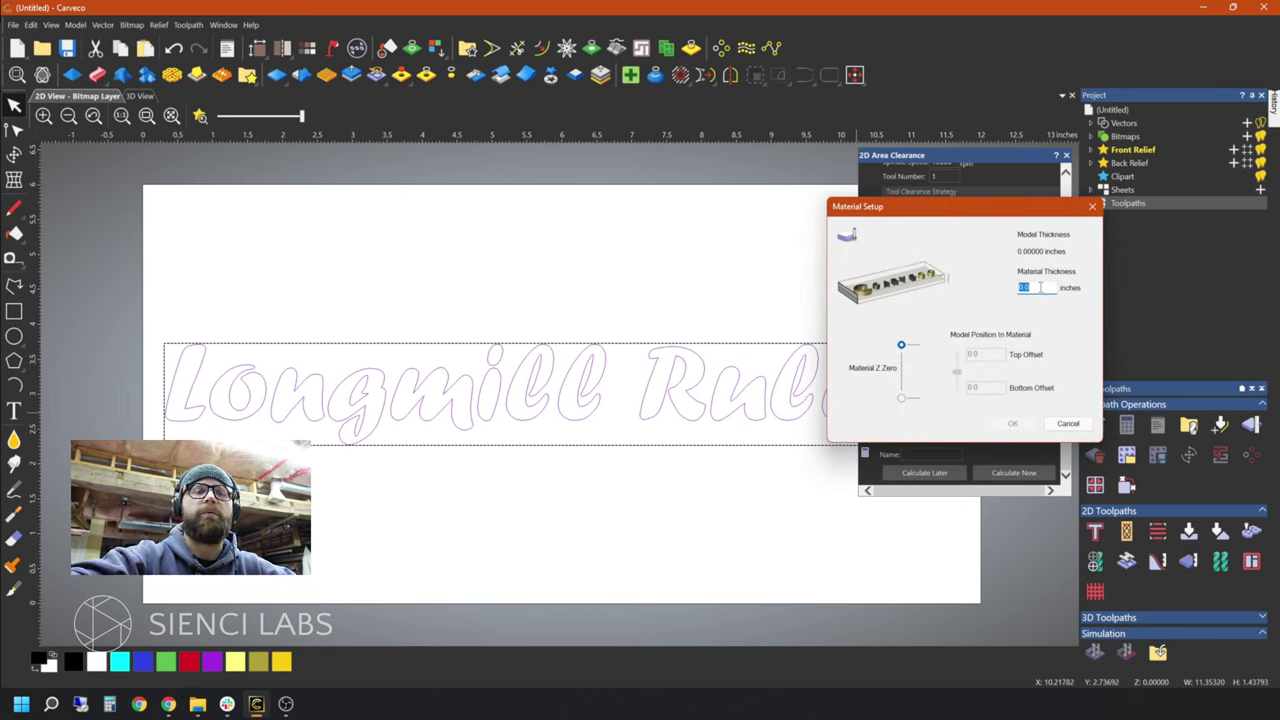
pyautogui.write('.625')
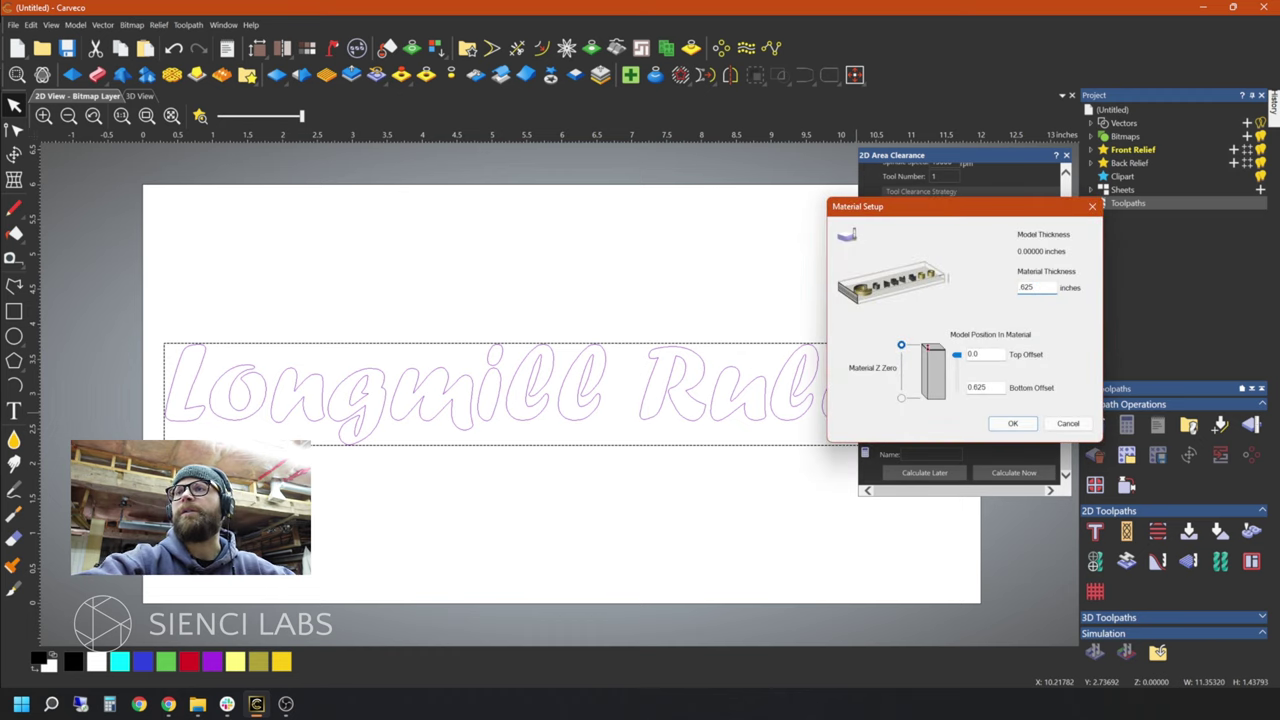
pyautogui.click(1013, 424)
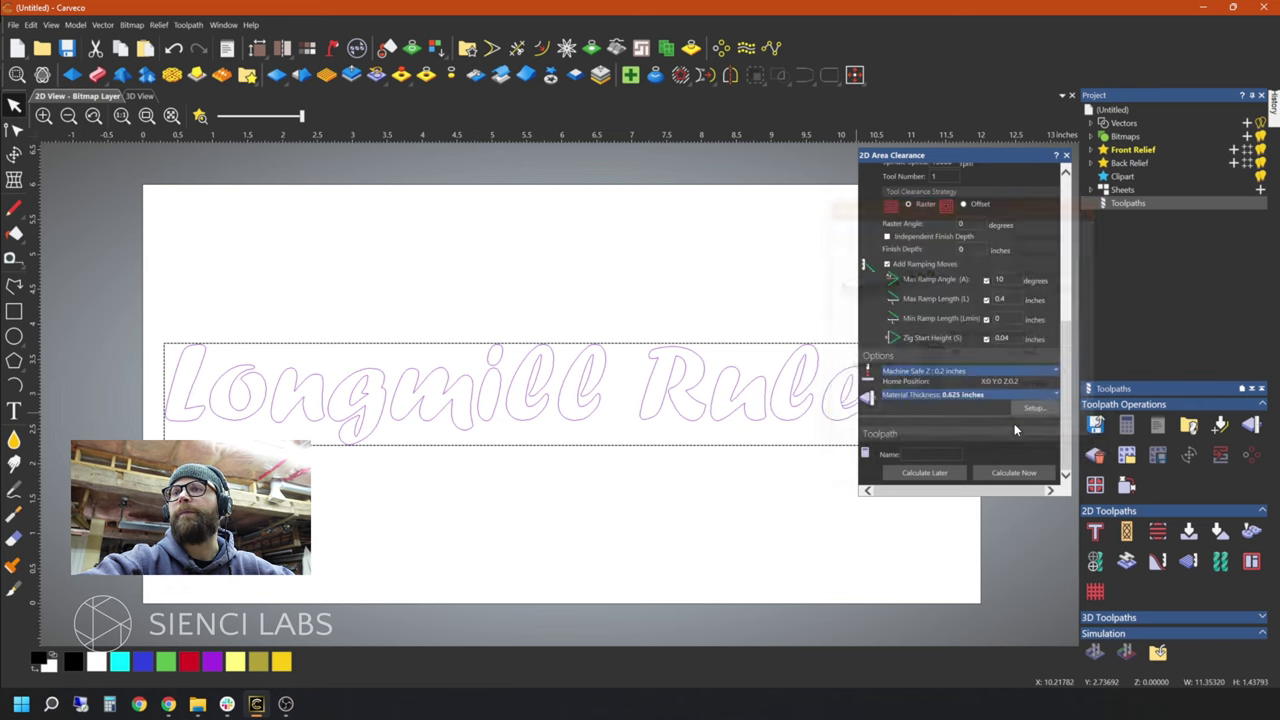
pyautogui.click(917, 457)
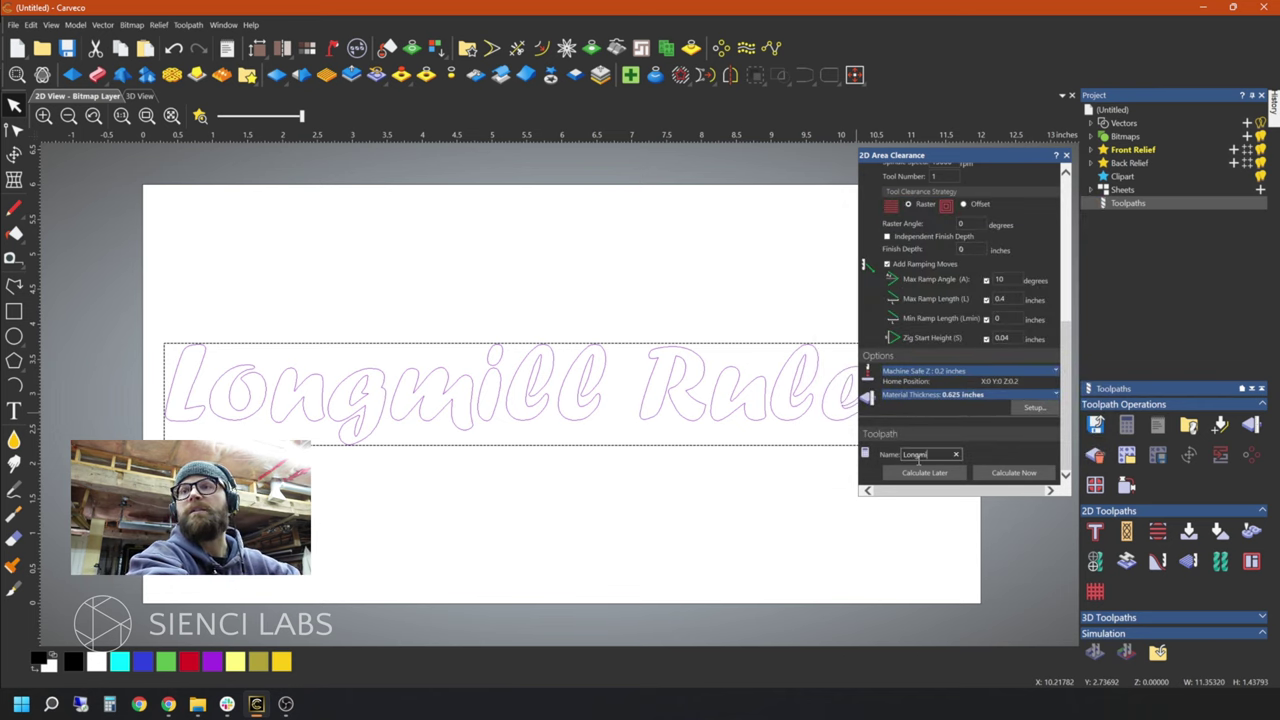
pyautogui.click(1016, 473)
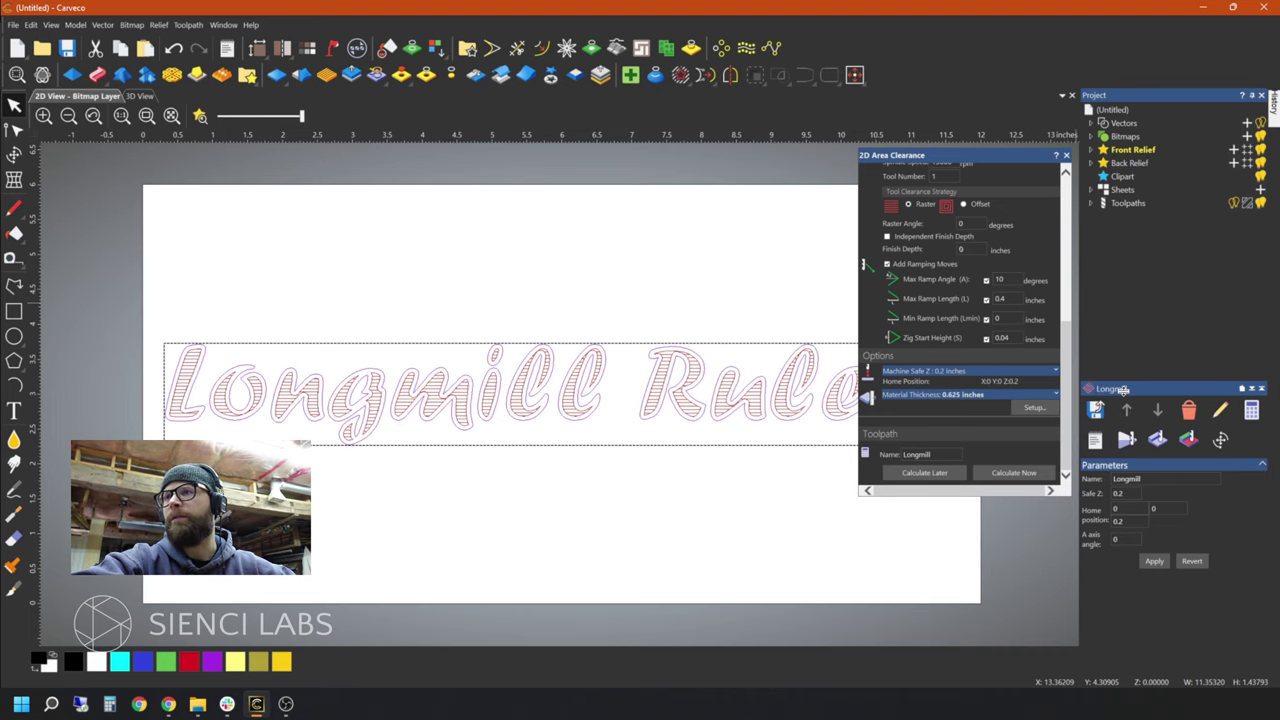
# Step: Simulate the Longmill toolpath on the whole model at Standard resolution and render the simulation in Beech (H)
pyautogui.click(1158, 442)
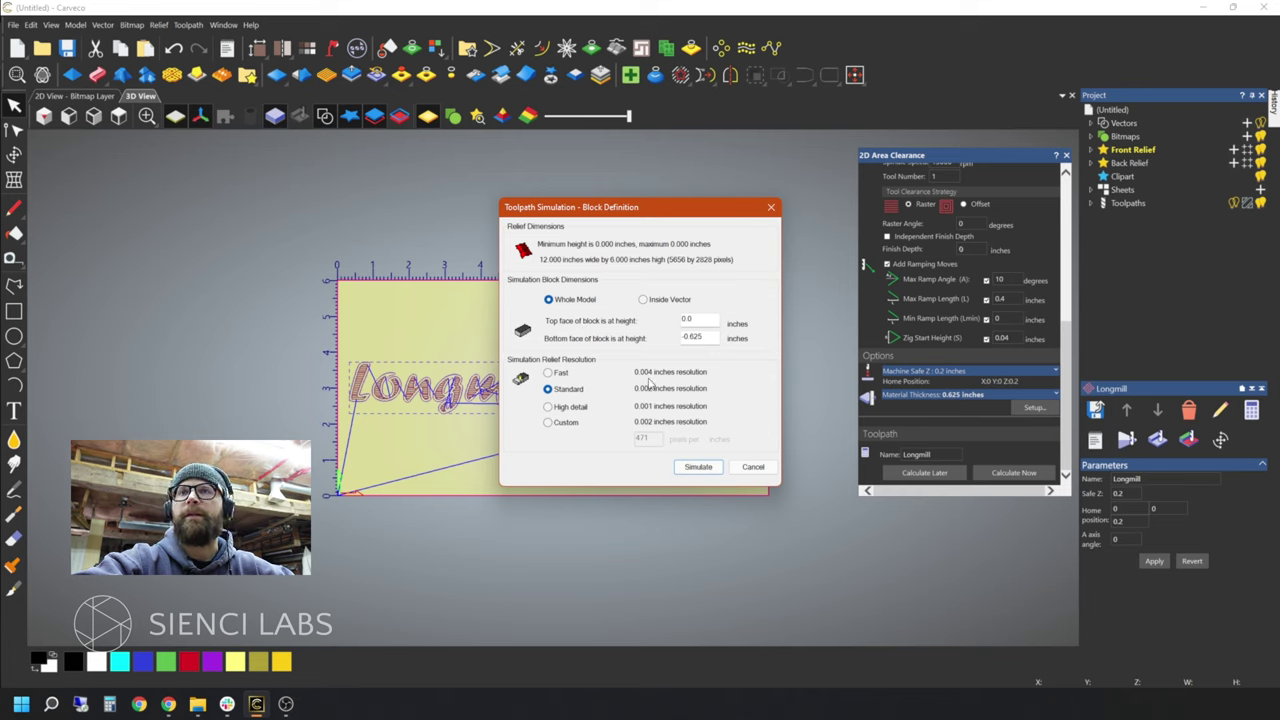
pyautogui.click(710, 468)
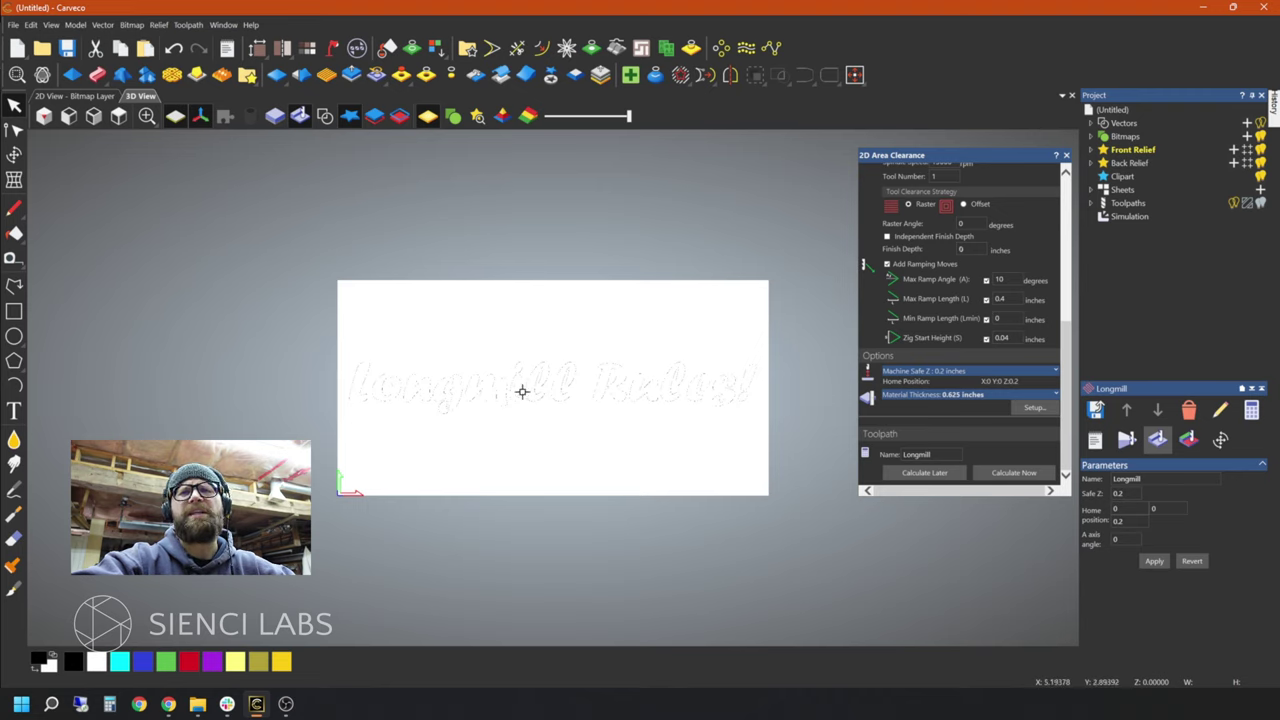
pyautogui.doubleClick(1136, 218)
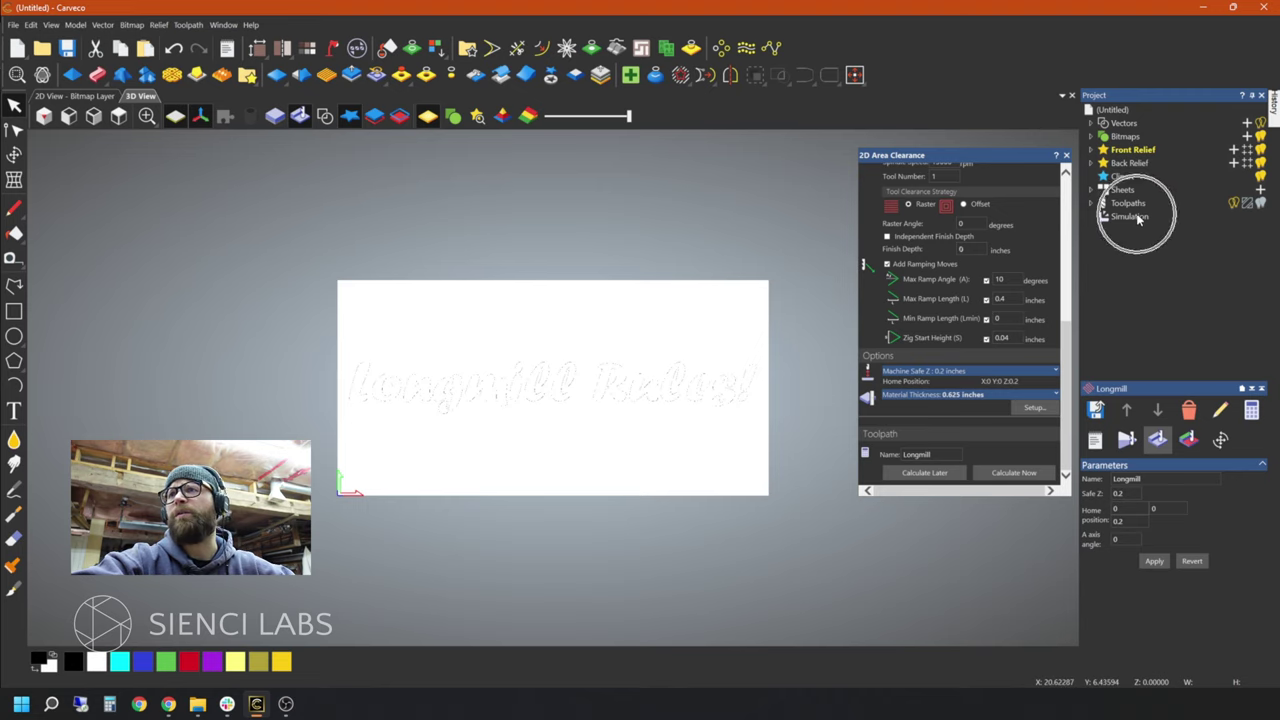
pyautogui.click(1133, 219)
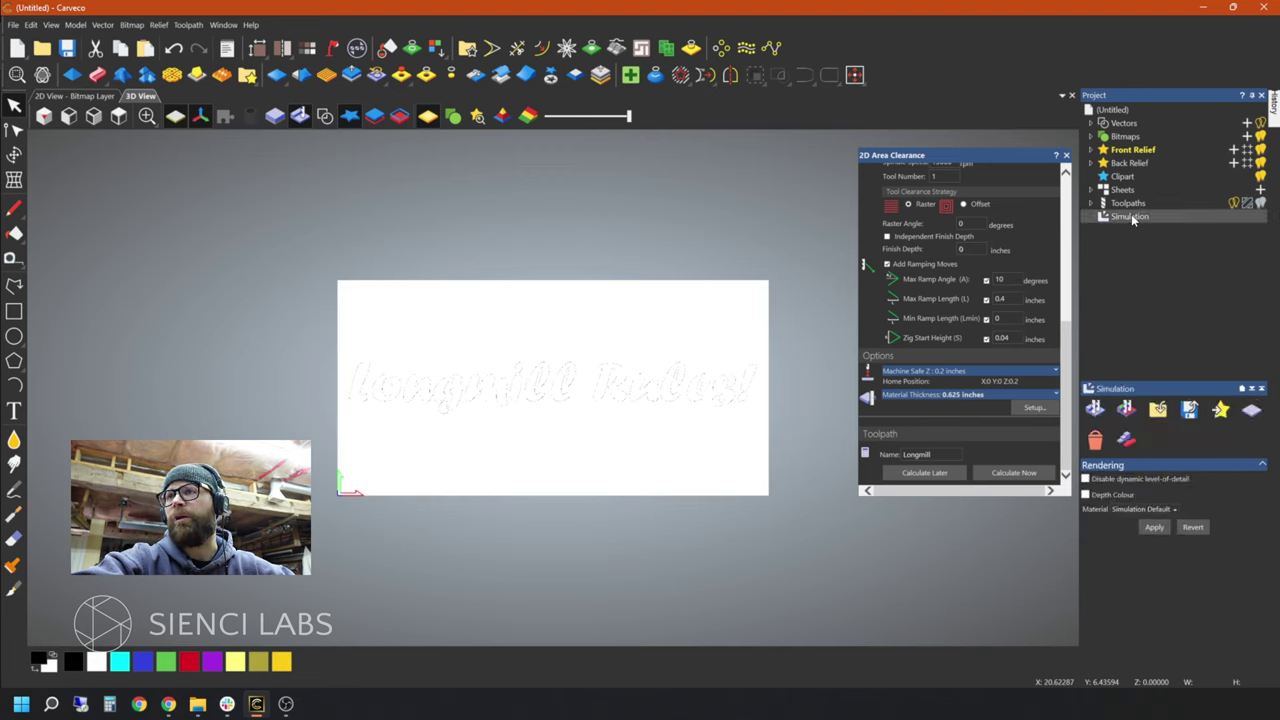
pyautogui.click(1113, 474)
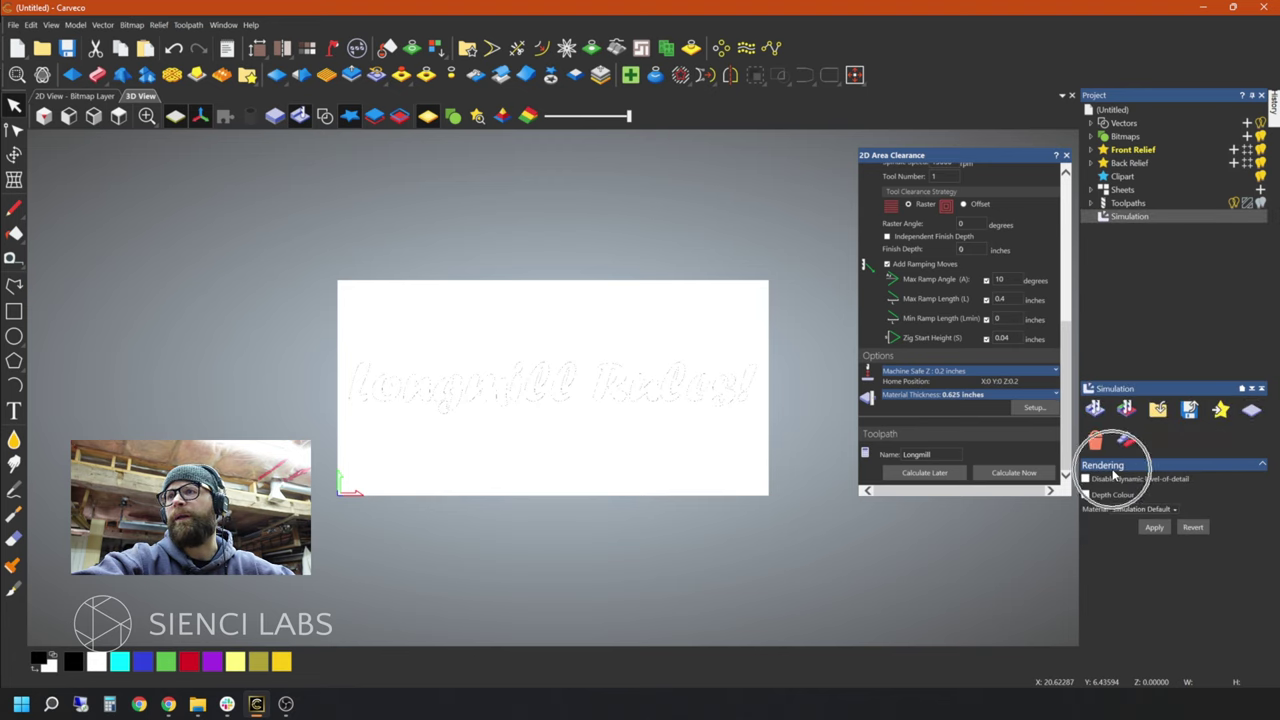
pyautogui.click(1141, 511)
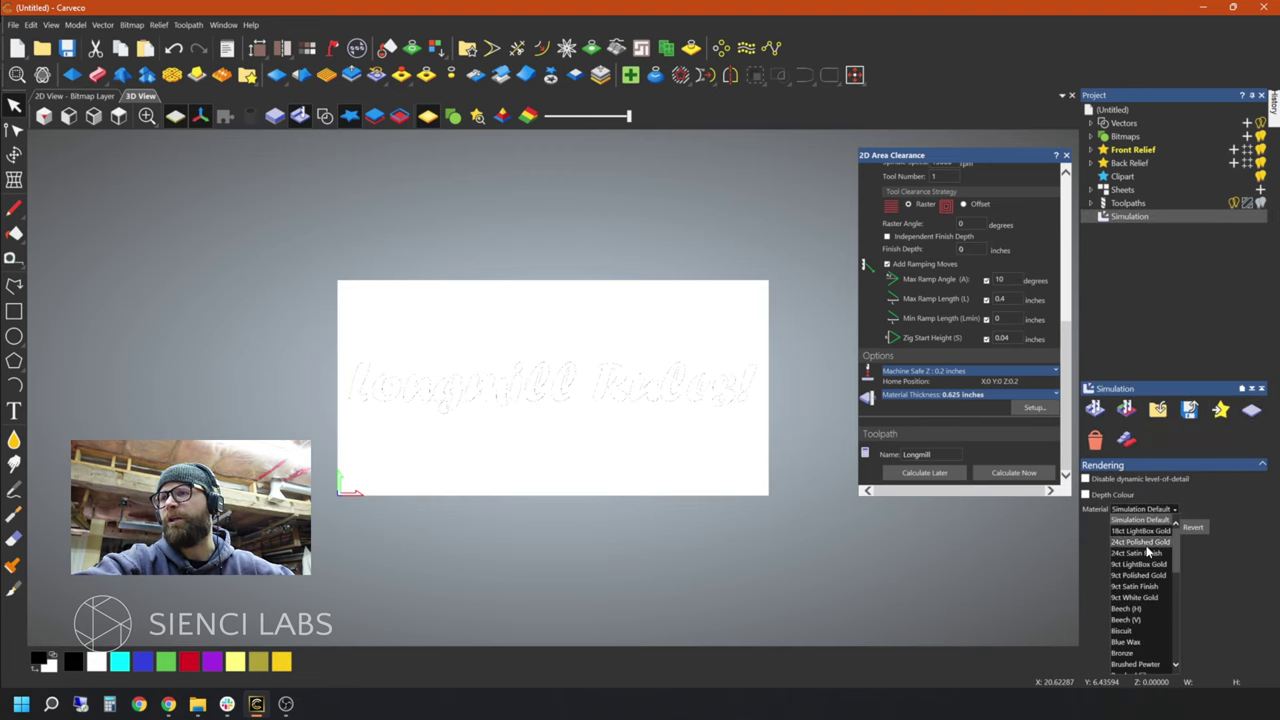
pyautogui.click(1134, 610)
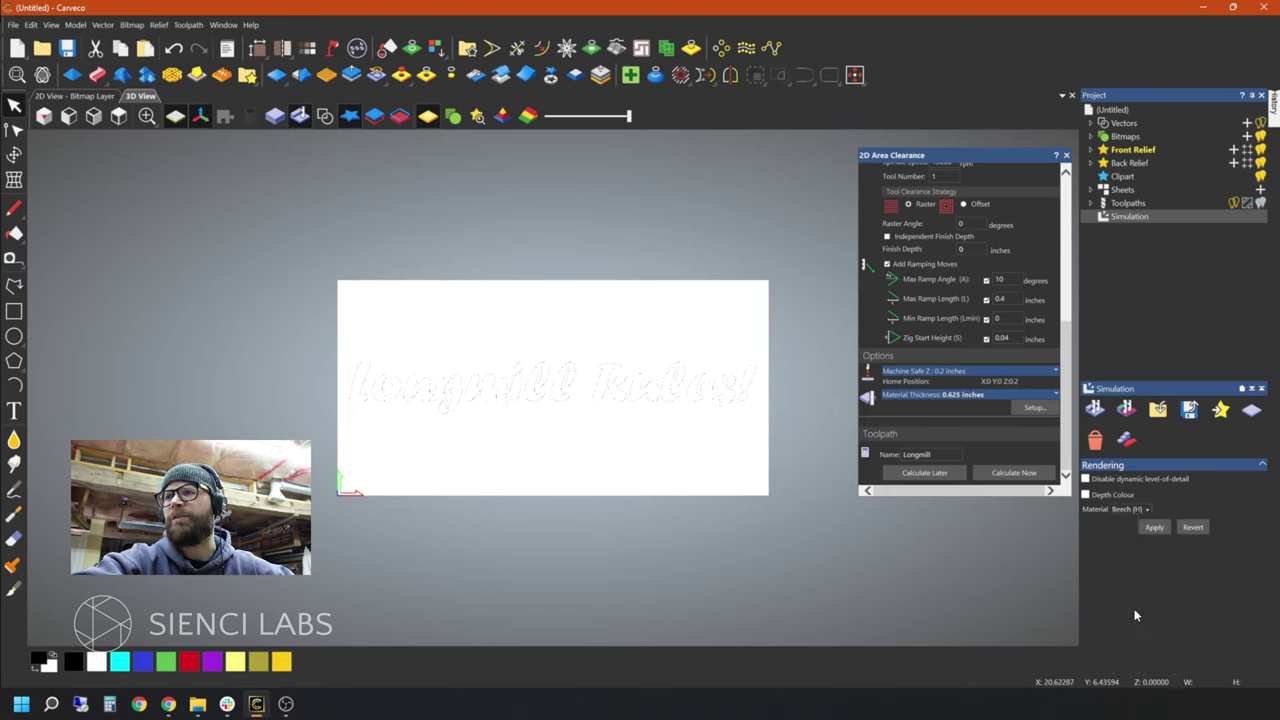
pyautogui.click(1155, 527)
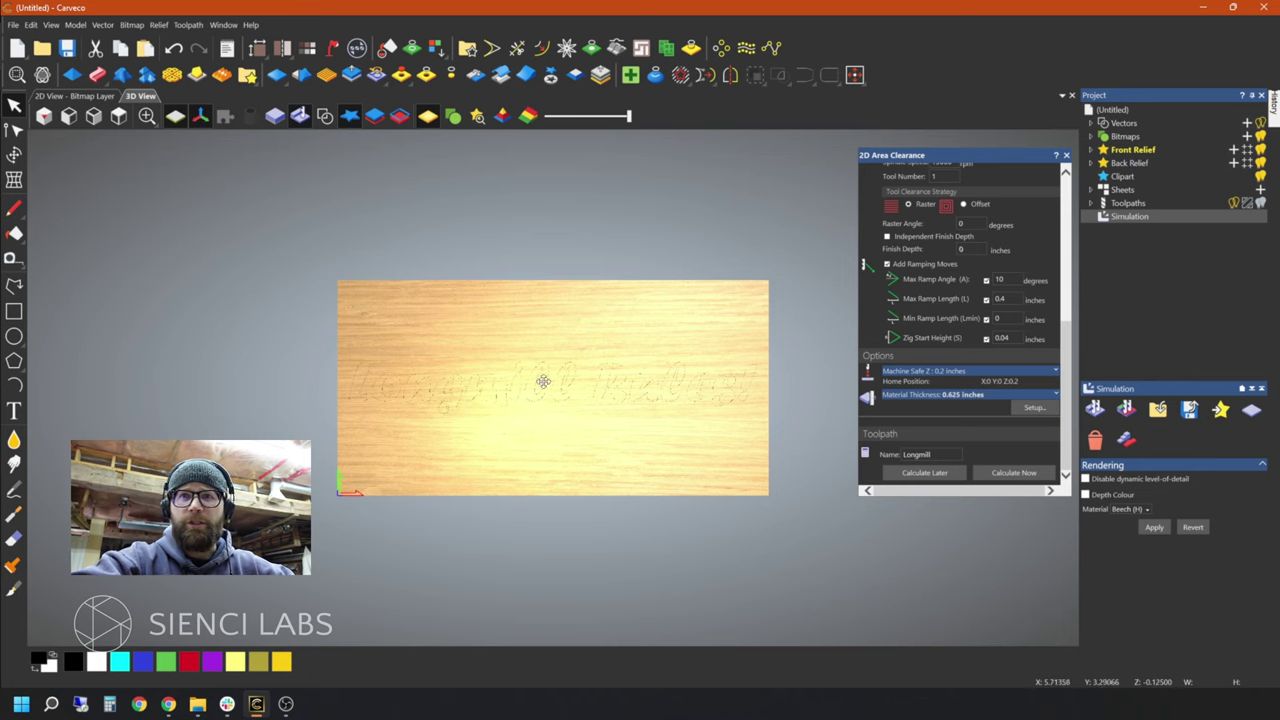
# Step: Examine the simulated carving from an angle and close up around the word "Rules!"
pyautogui.scroll(2, 583, 391)
pyautogui.scroll(-3, 580, 391)
pyautogui.scroll(2, 580, 391)
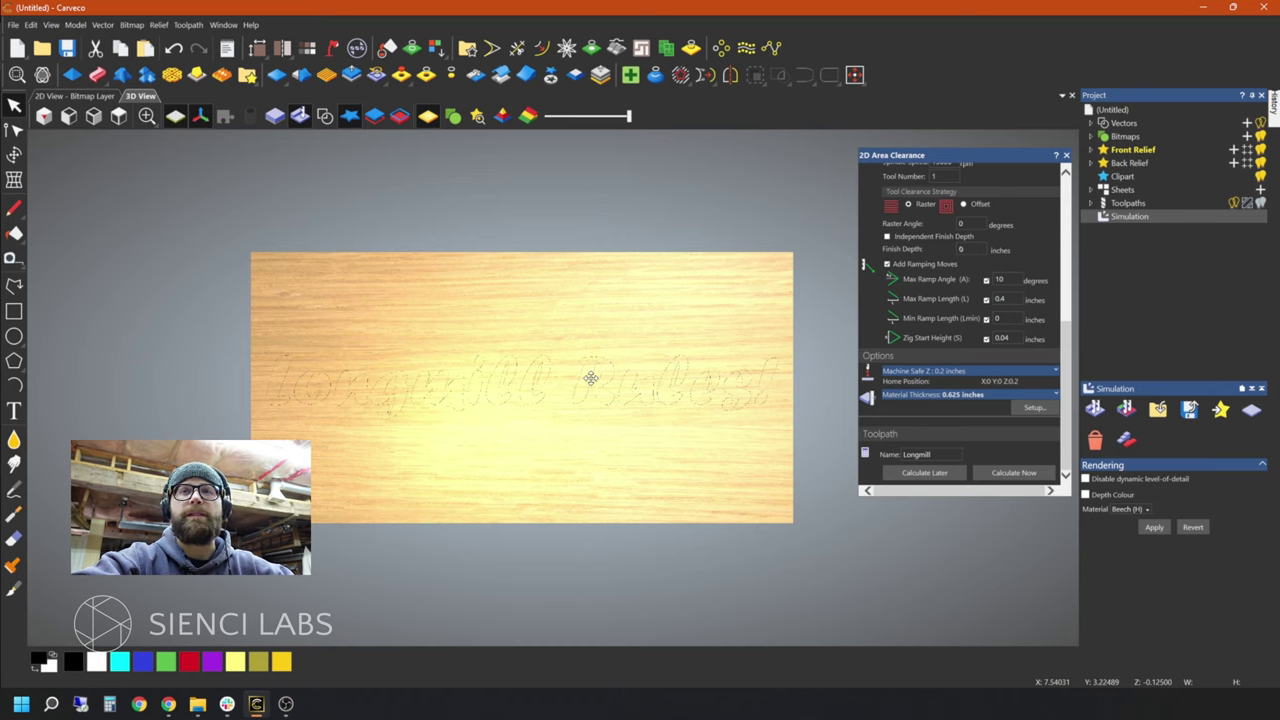
pyautogui.moveTo(626, 397); pyautogui.dragTo(591, 293, button='middle')
pyautogui.moveTo(591, 293); pyautogui.dragTo(404, 373)
pyautogui.scroll(3, 582, 414)
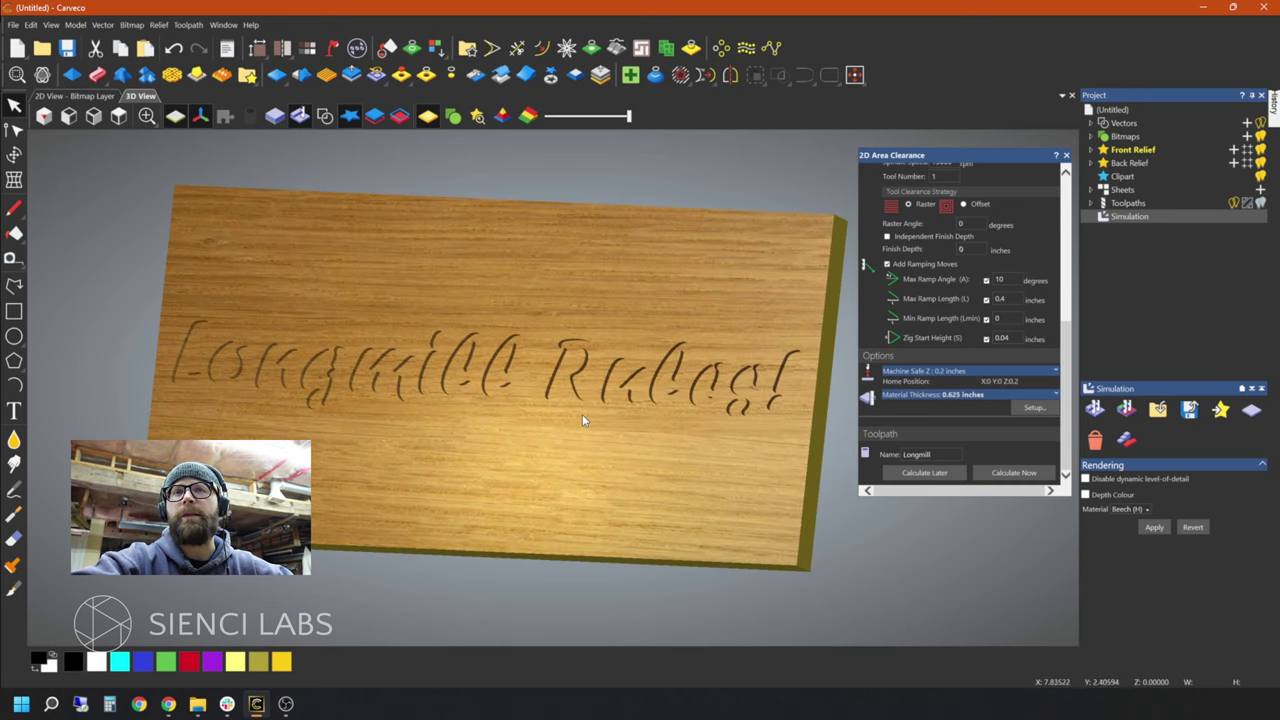
pyautogui.moveTo(507, 360); pyautogui.dragTo(428, 357)
pyautogui.scroll(5, 703, 402)
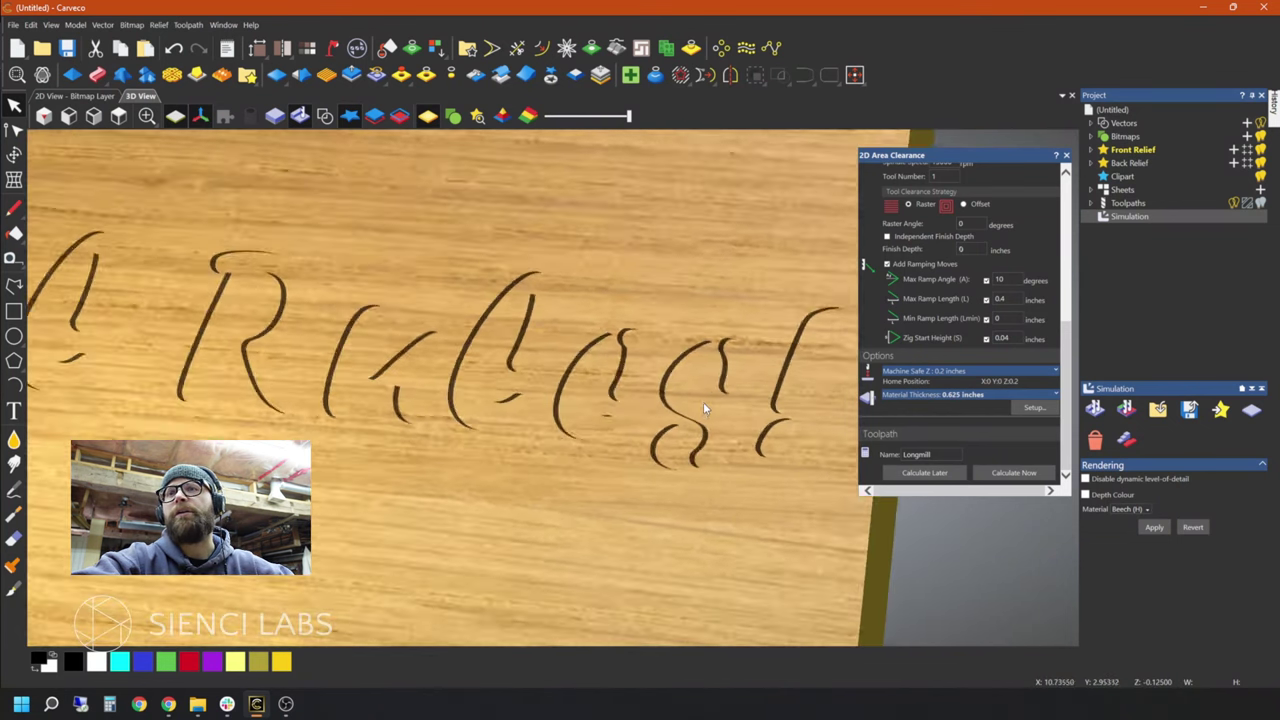
pyautogui.moveTo(619, 400); pyautogui.dragTo(560, 295)
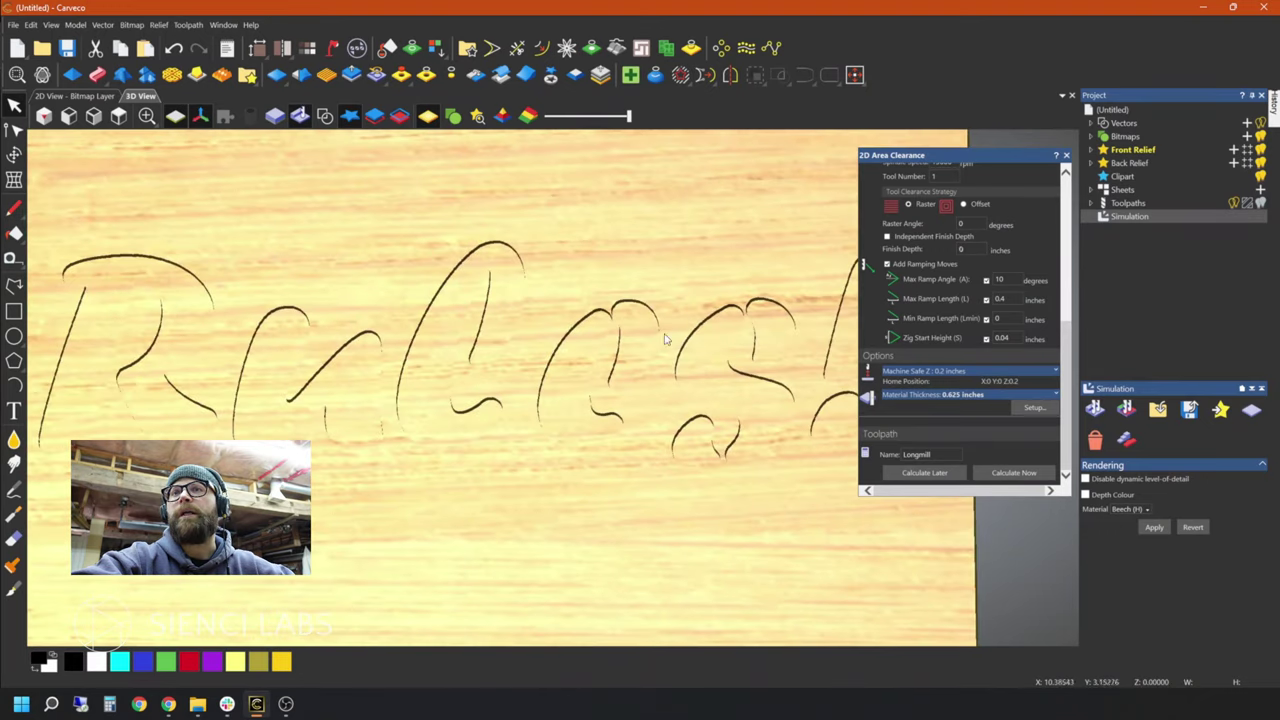
pyautogui.scroll(-3, 630, 375)
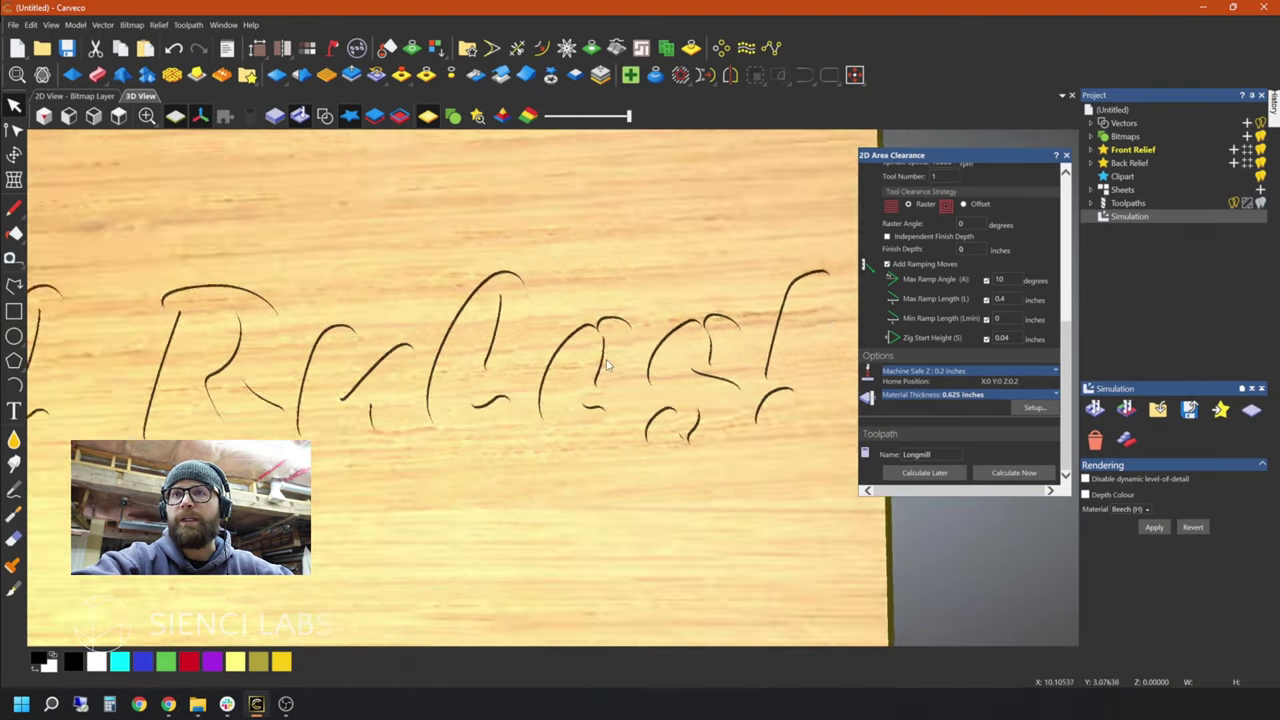
# Step: Compare the text outlines with the simulated cuts, both close up on the letters and across the whole board
pyautogui.moveTo(757, 366)
pyautogui.mouseDown()
pyautogui.moveTo(571, 529)
pyautogui.moveTo(524, 502)
pyautogui.mouseUp()
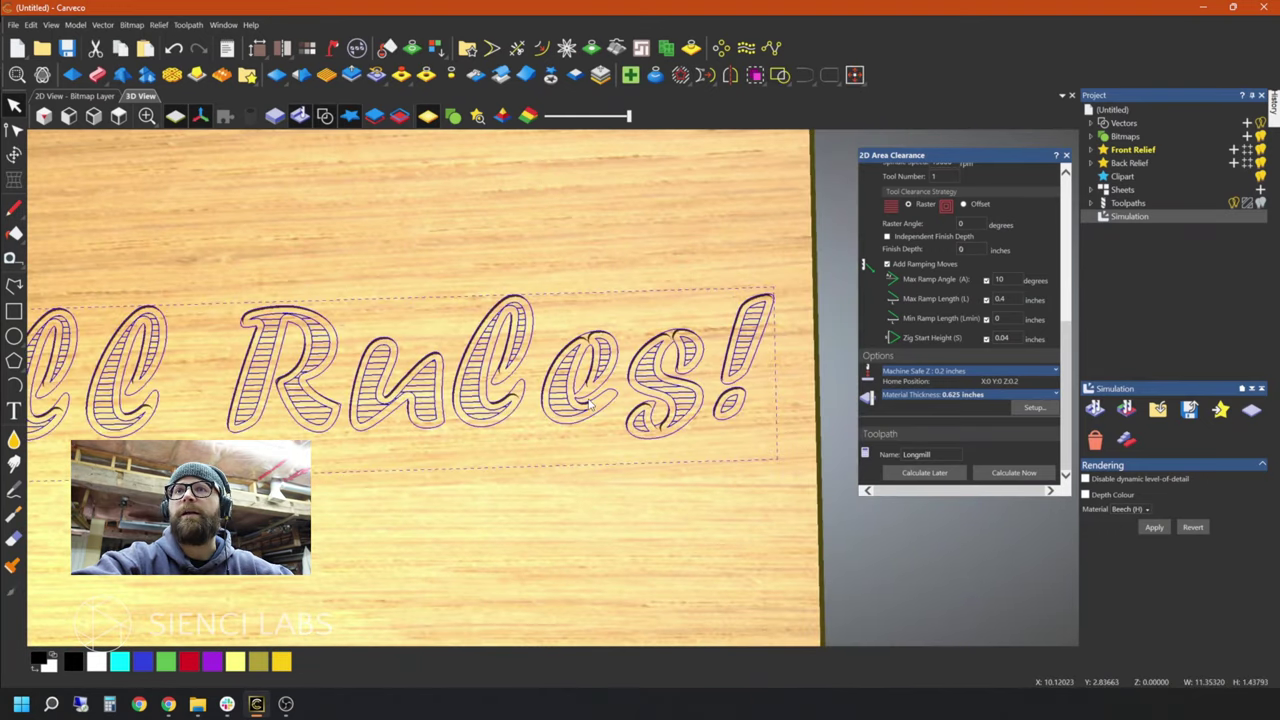
pyautogui.scroll(2, 662, 366)
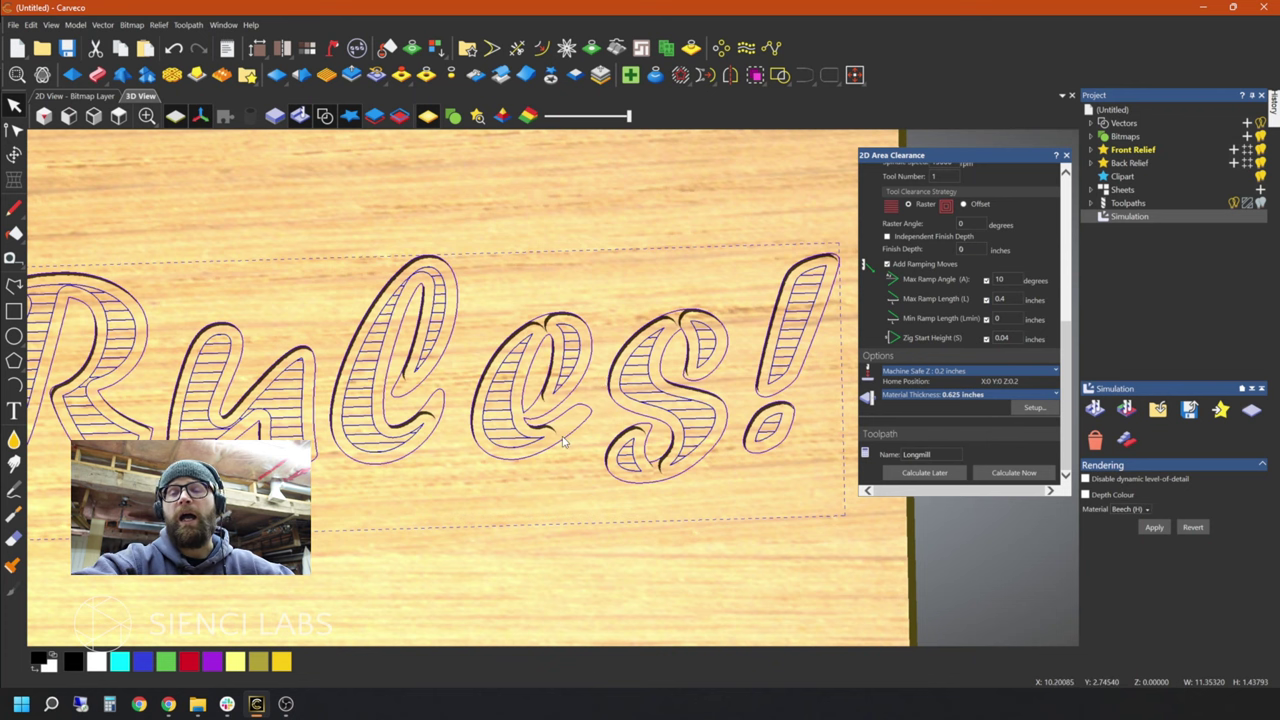
pyautogui.scroll(-4, 545, 415)
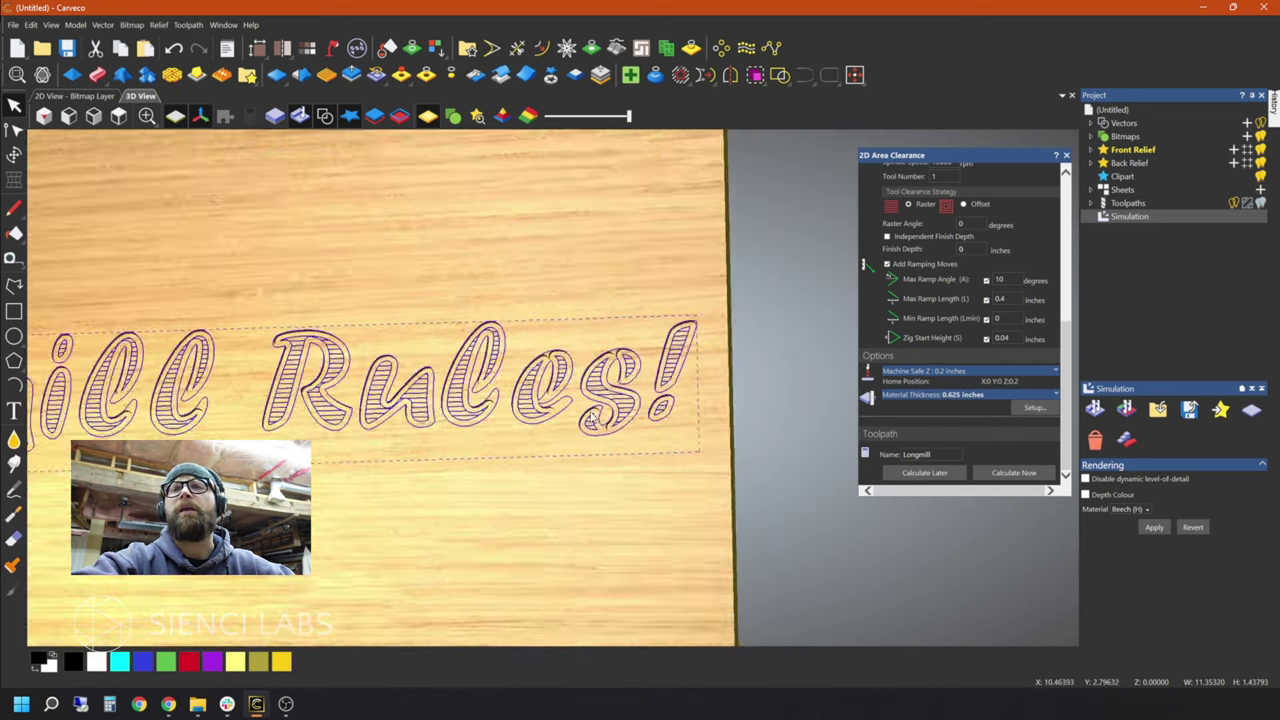
pyautogui.scroll(-5, 478, 400)
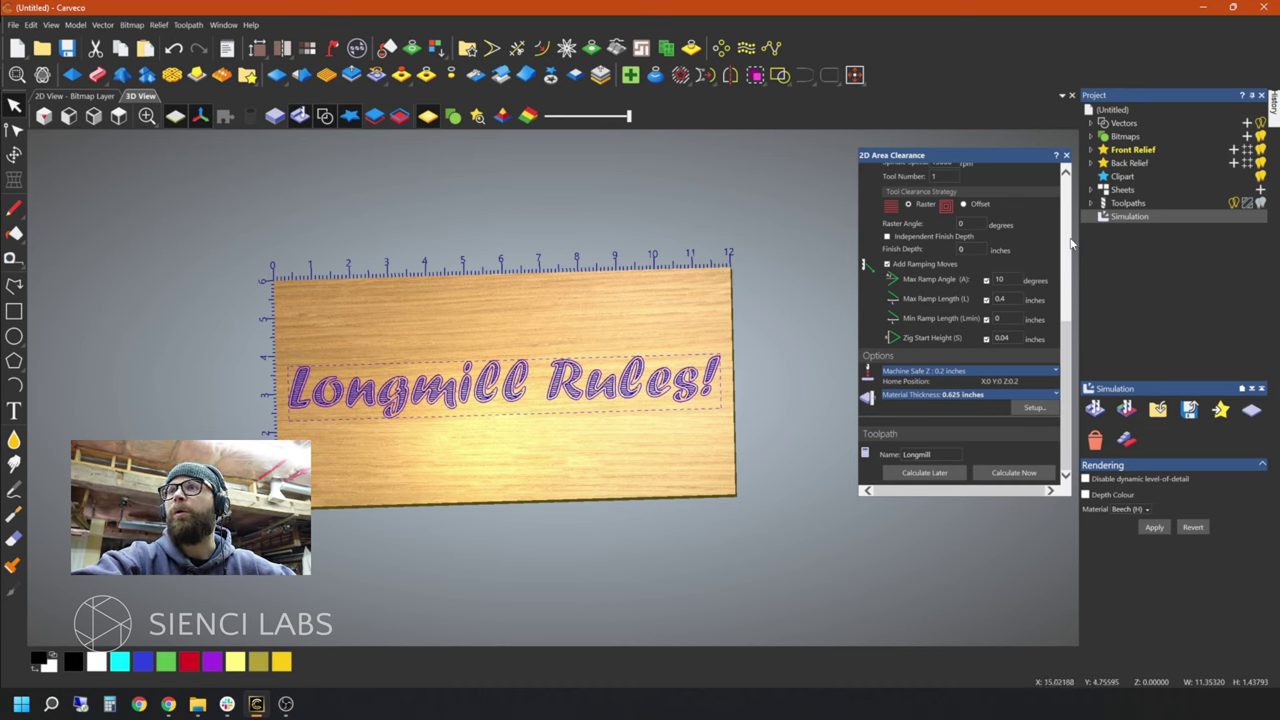
# Step: Save the calculated Longmill toolpath to the Desktop as "Longmill Rules 4" in the Grbl (inch) (*.gcode) machine file format
pyautogui.click(1128, 204)
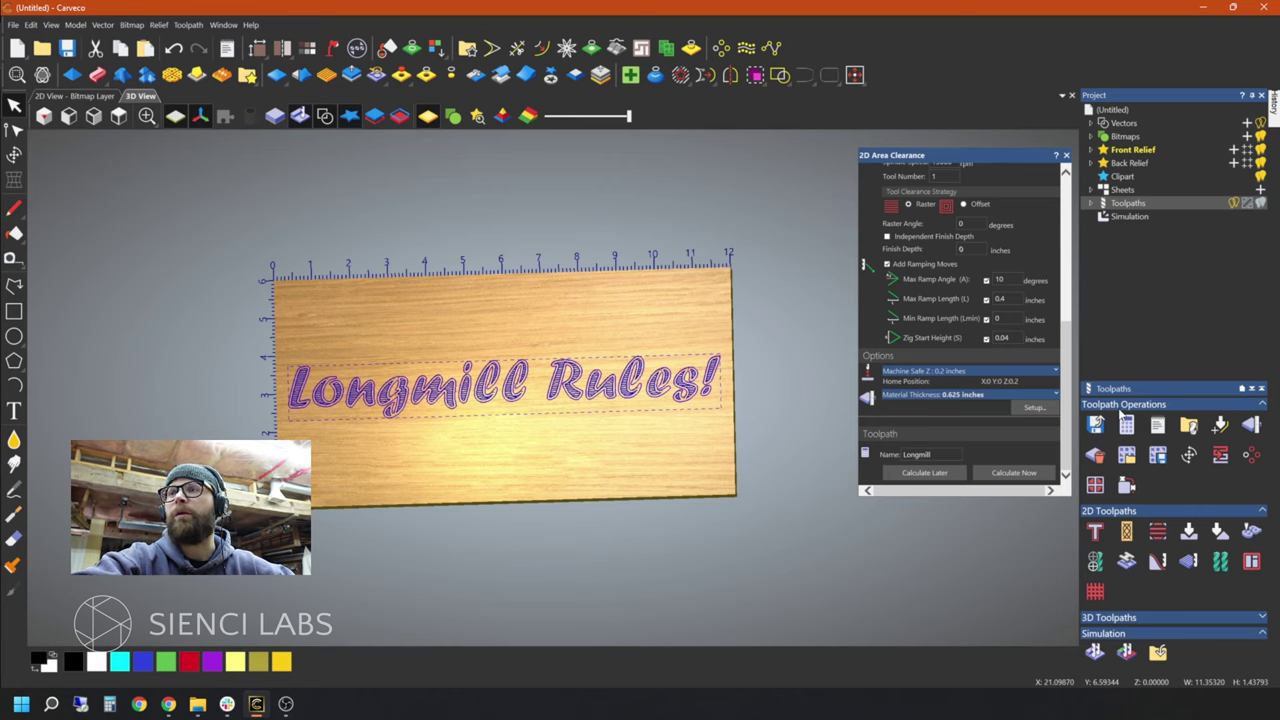
pyautogui.click(1120, 411)
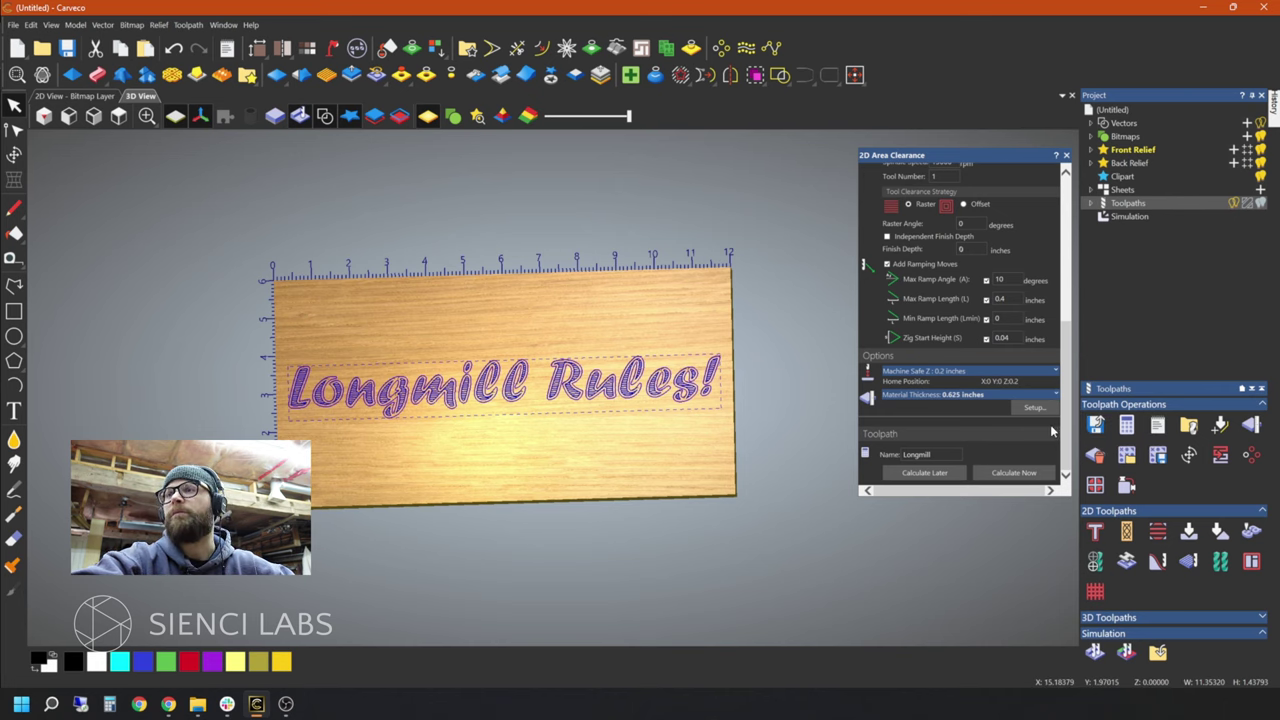
pyautogui.click(1095, 427)
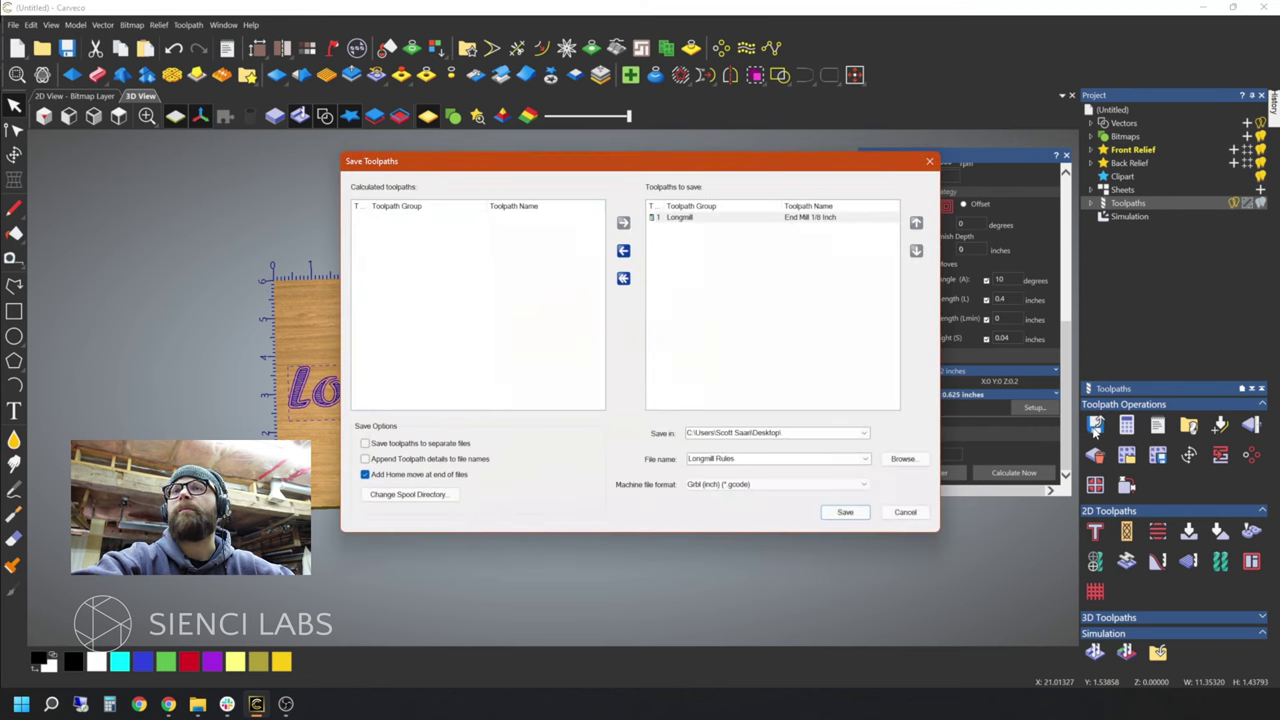
pyautogui.click(683, 220)
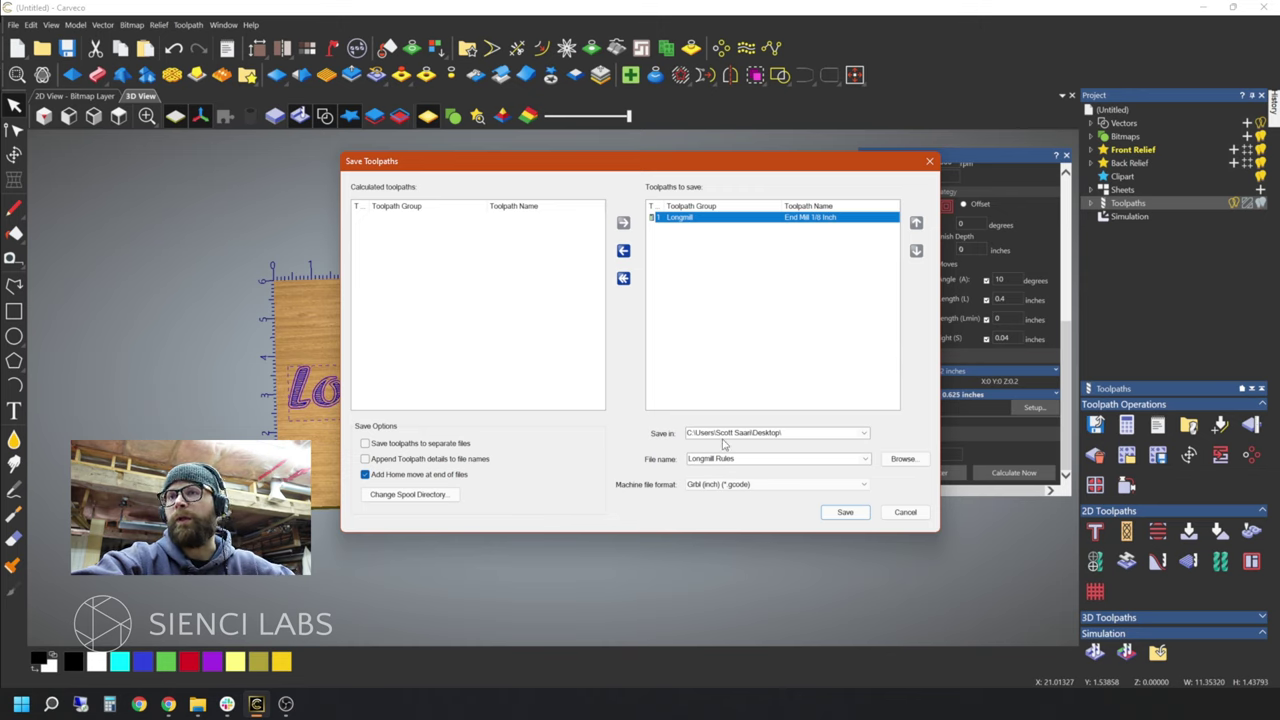
pyautogui.click(752, 458)
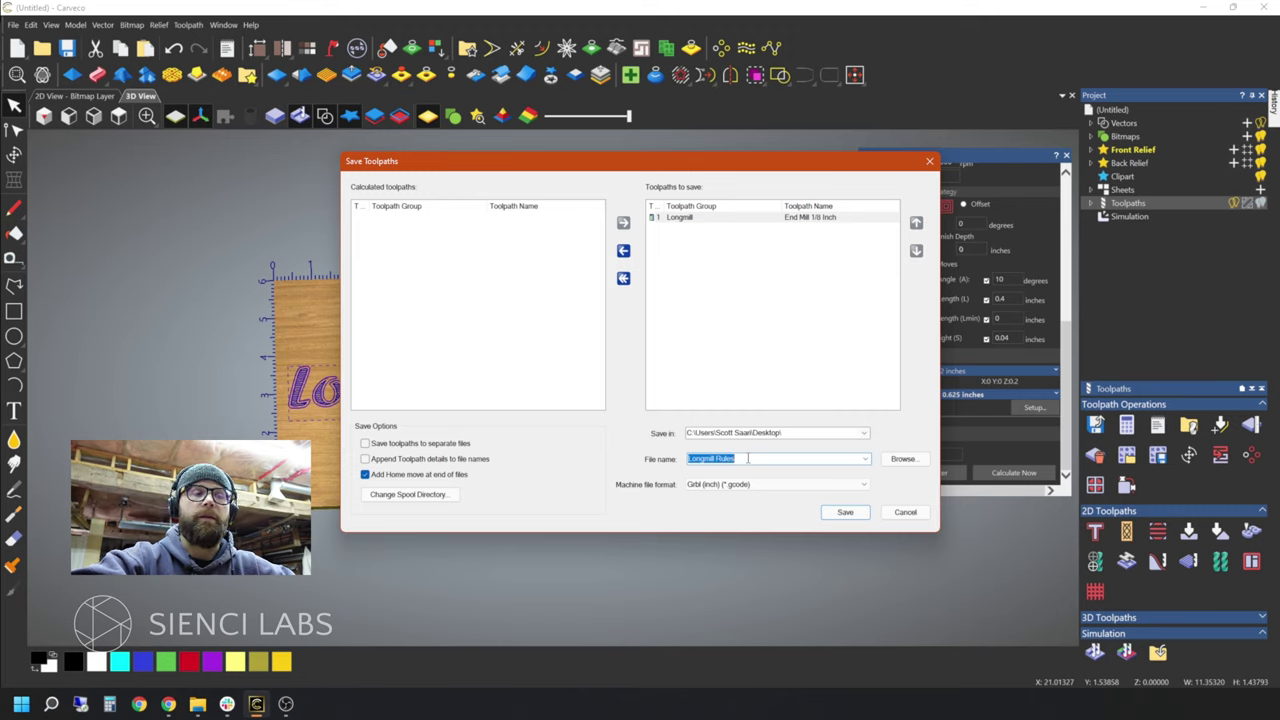
pyautogui.click(752, 458)
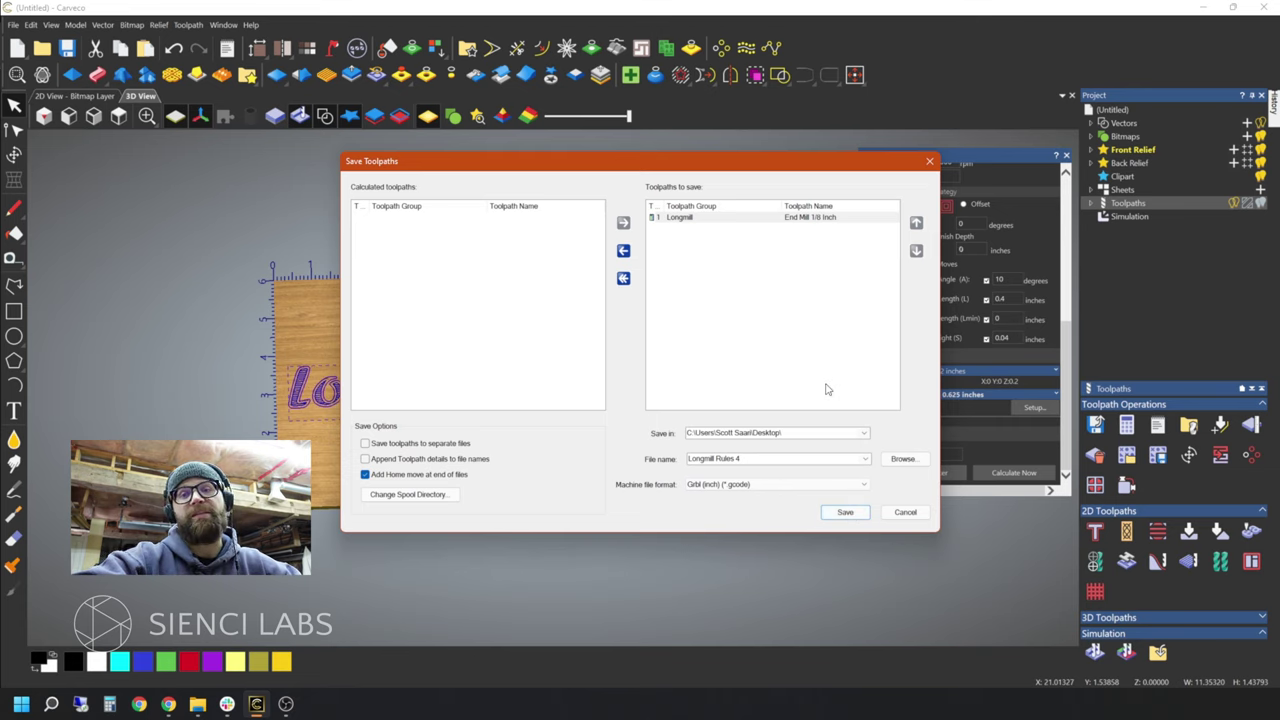
pyautogui.press('Return')
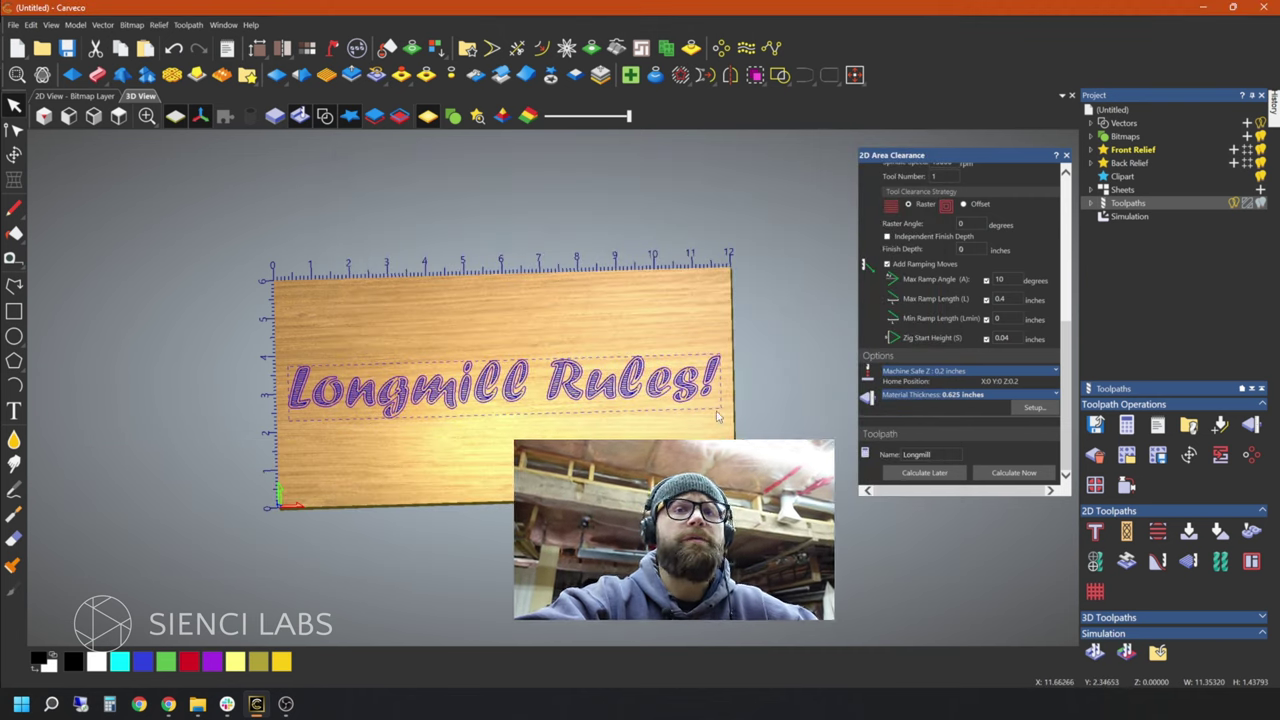